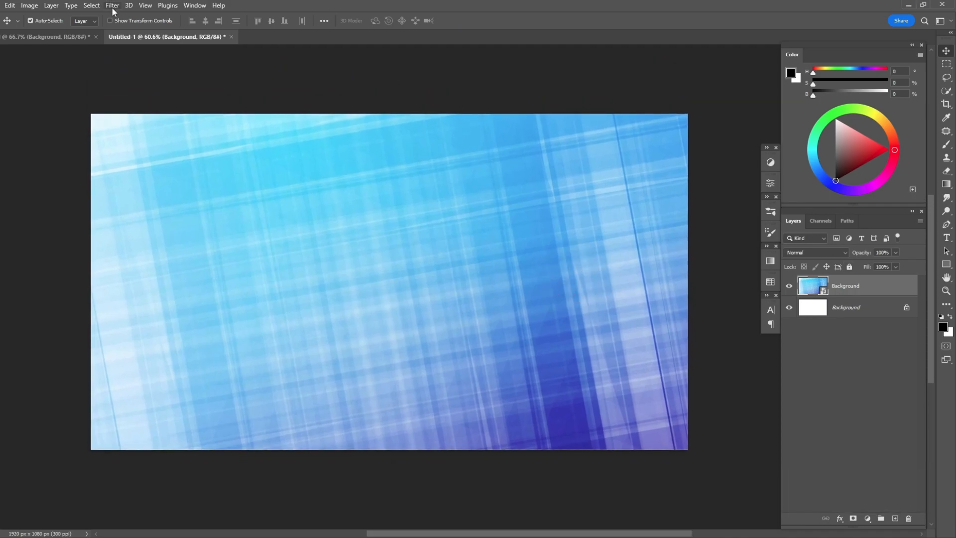
Step: Apply the Camera Raw Filter to the upper background with Exposure +0.35, Contrast -28, Highlights +31, Shadows +37, Whites -21 and Blacks -31
click(112, 5)
click(157, 82)
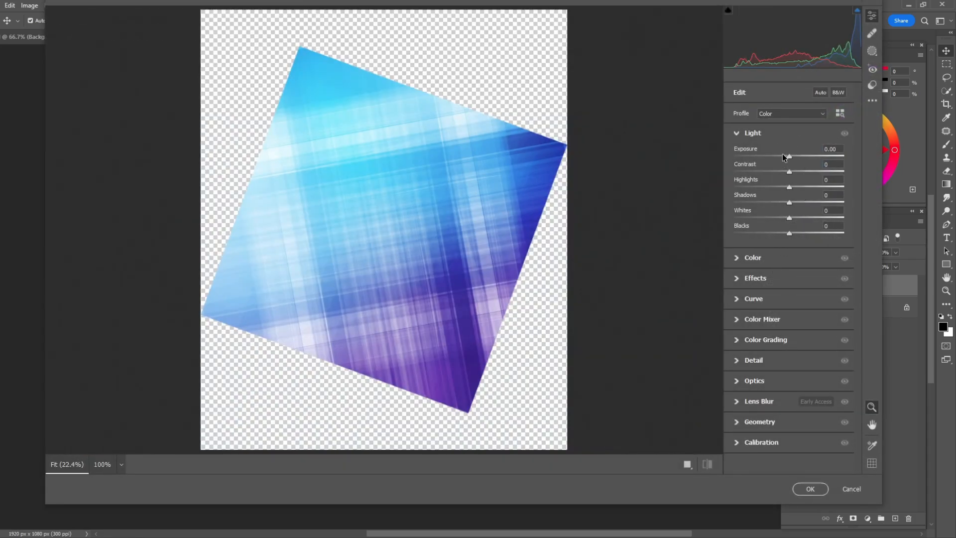
drag(790, 155, 780, 174)
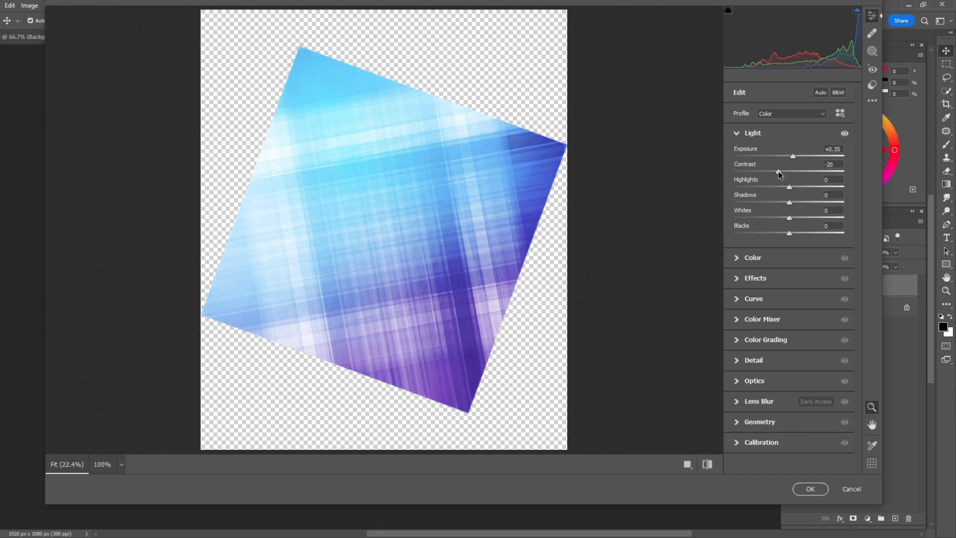
click(806, 188)
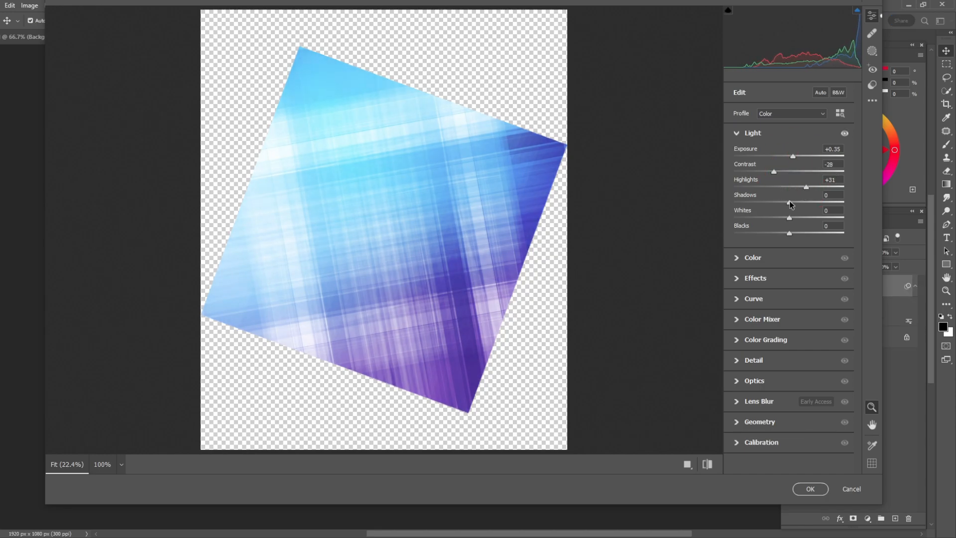
drag(780, 204, 773, 231)
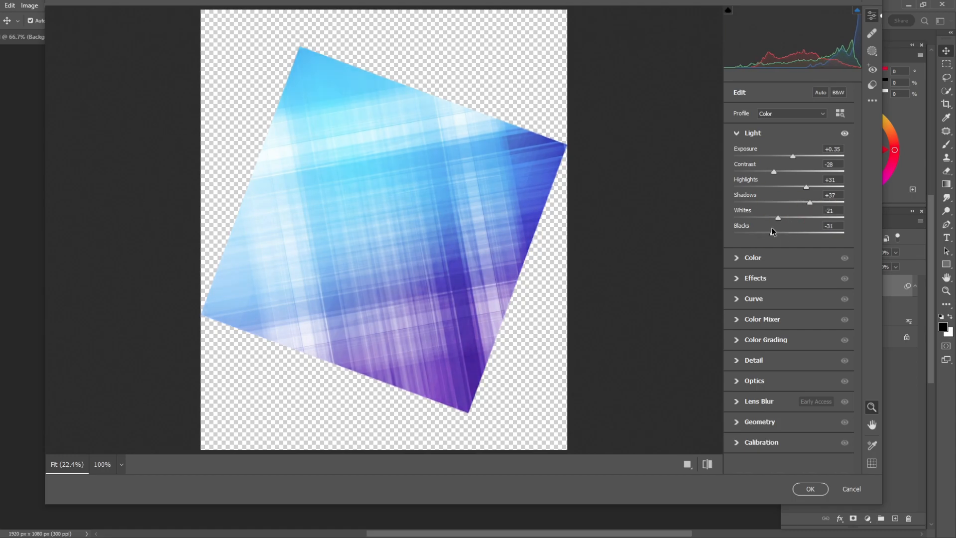
click(810, 488)
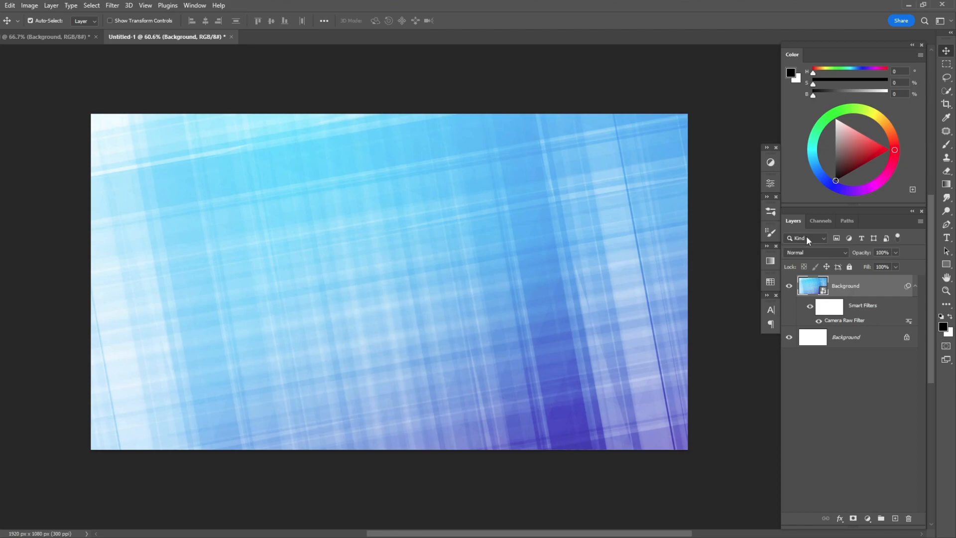
Step: Apply a Motion Blur to the upper background layer with a 7° angle and a distance of 15 pixels
click(111, 5)
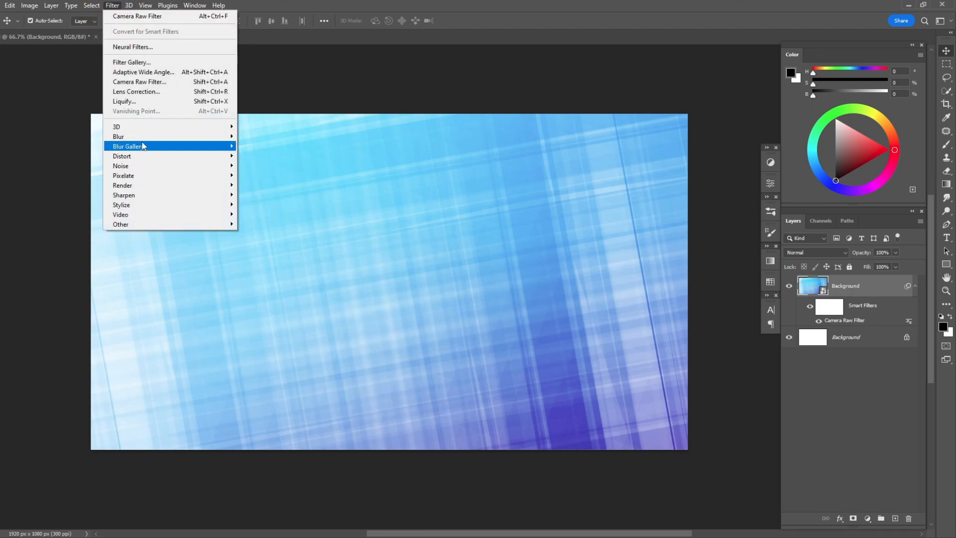
mouse_move(146, 140)
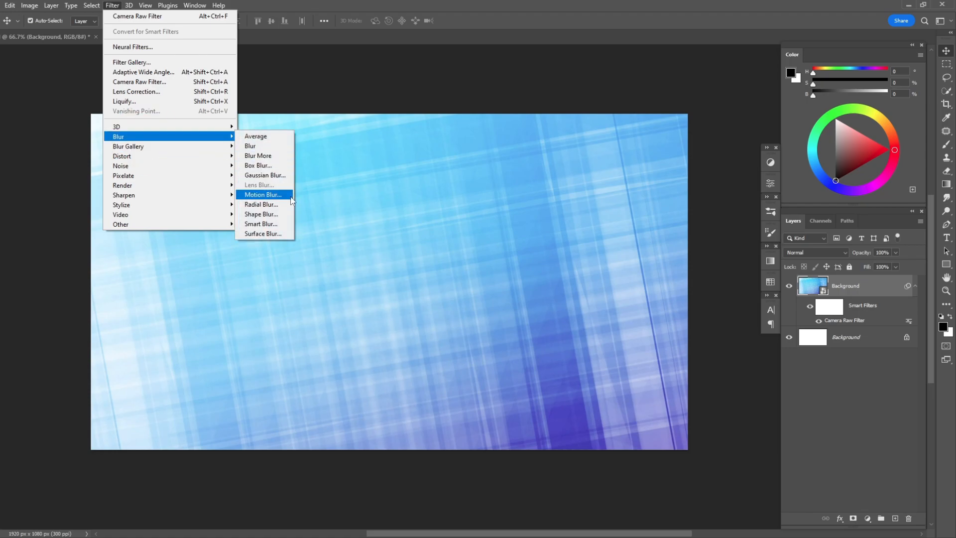
click(269, 195)
drag(724, 408, 731, 402)
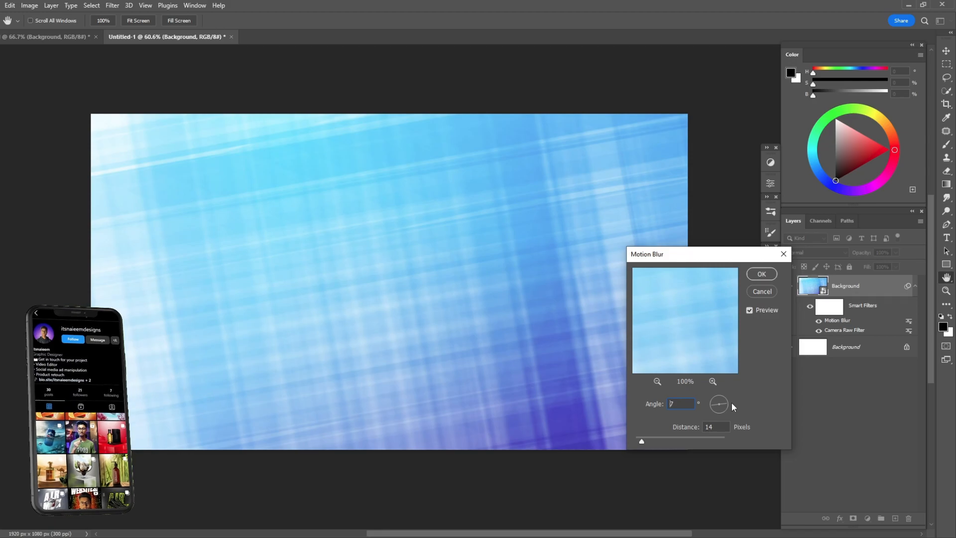
drag(642, 440, 643, 441)
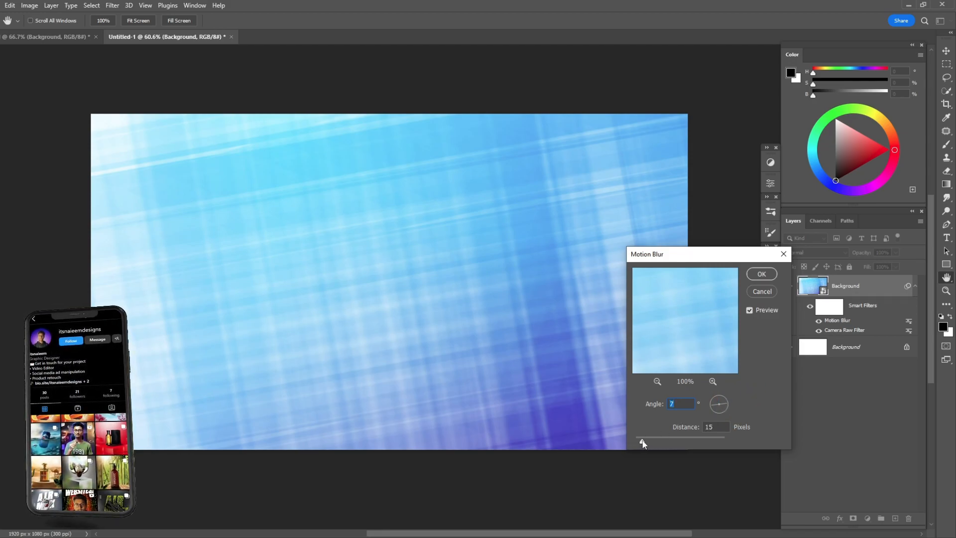
click(756, 277)
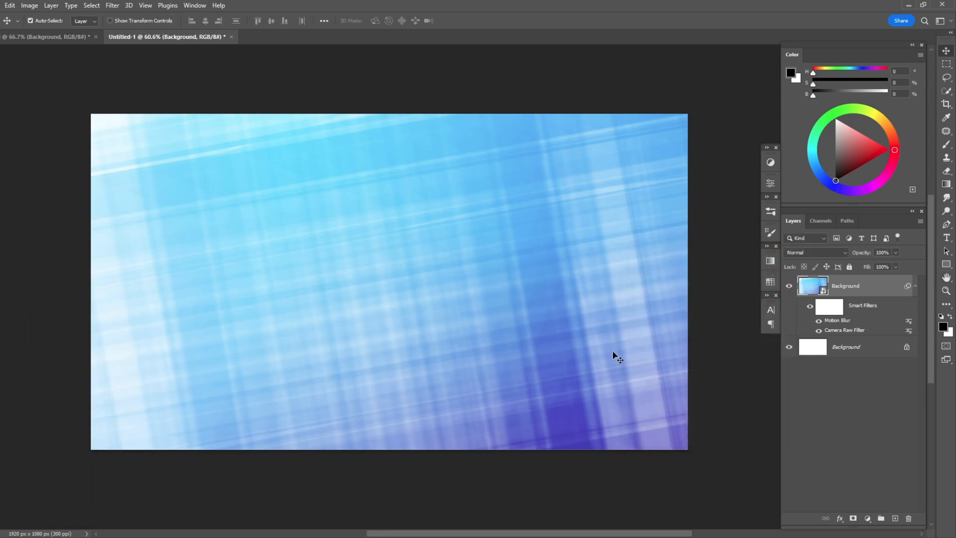
scroll(436, 239, down, 2)
drag(432, 256, 481, 281)
key(ctrl+z)
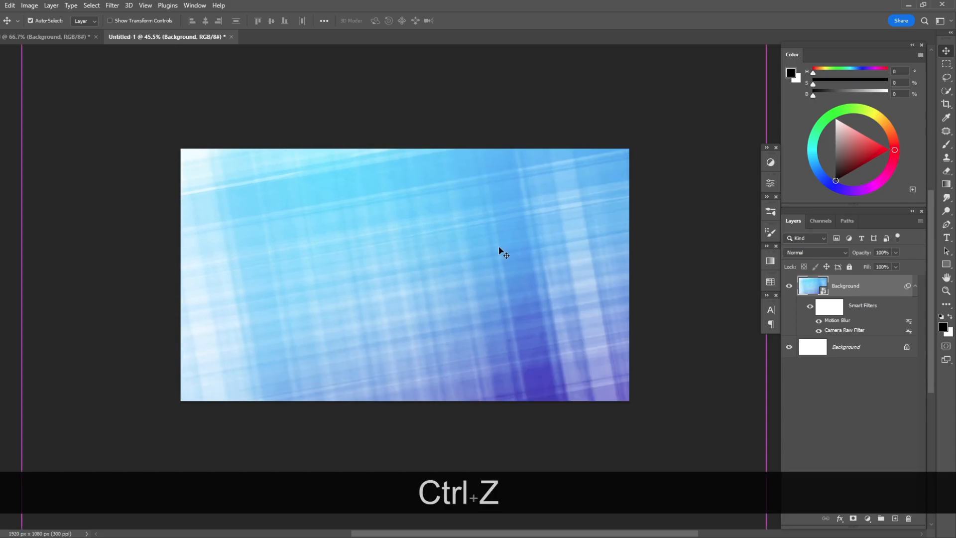
scroll(558, 225, up, 2)
drag(505, 244, 546, 223)
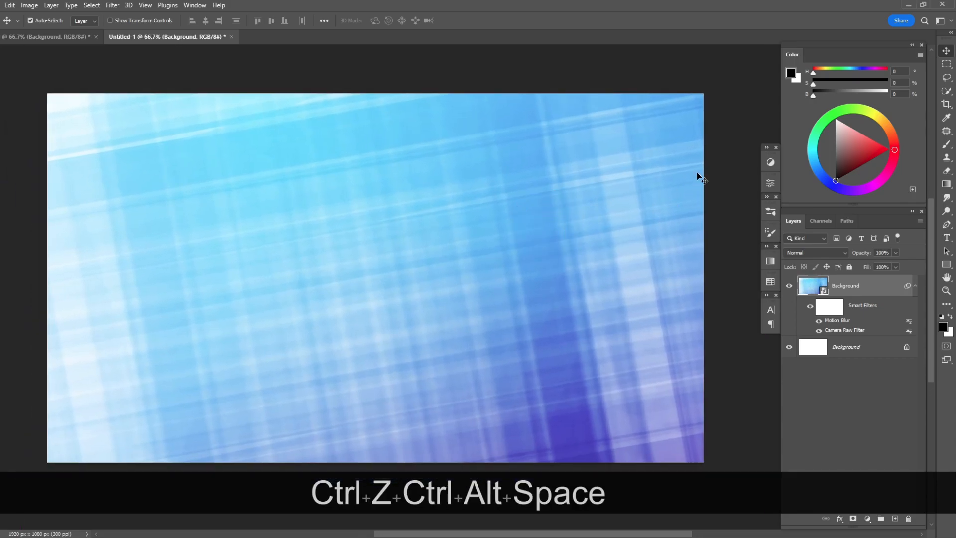
Step: Bring the shirtless man's cutout in as a layer above the blurred background and place it in the canvas's right half
key(KP_2)
drag(435, 277, 431, 234)
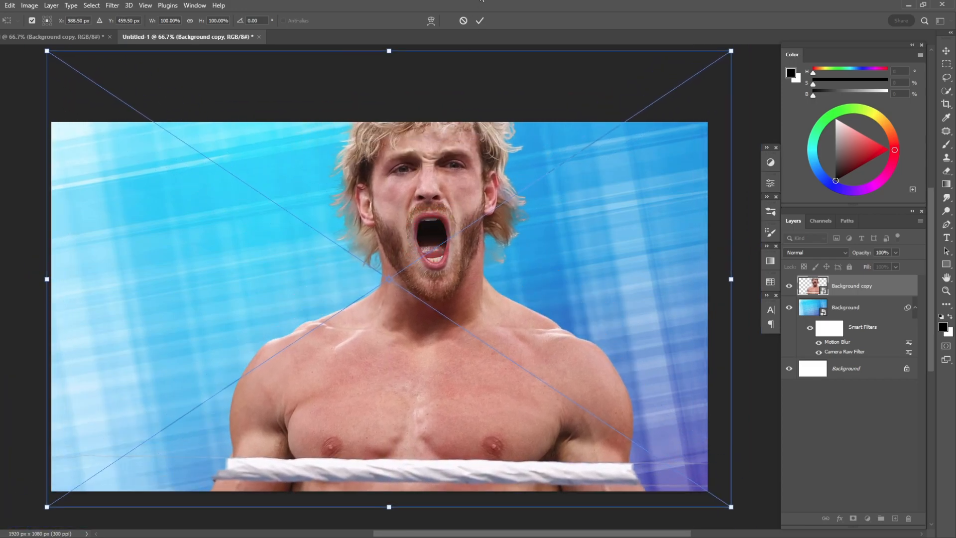
click(463, 21)
scroll(647, 352, up, 2)
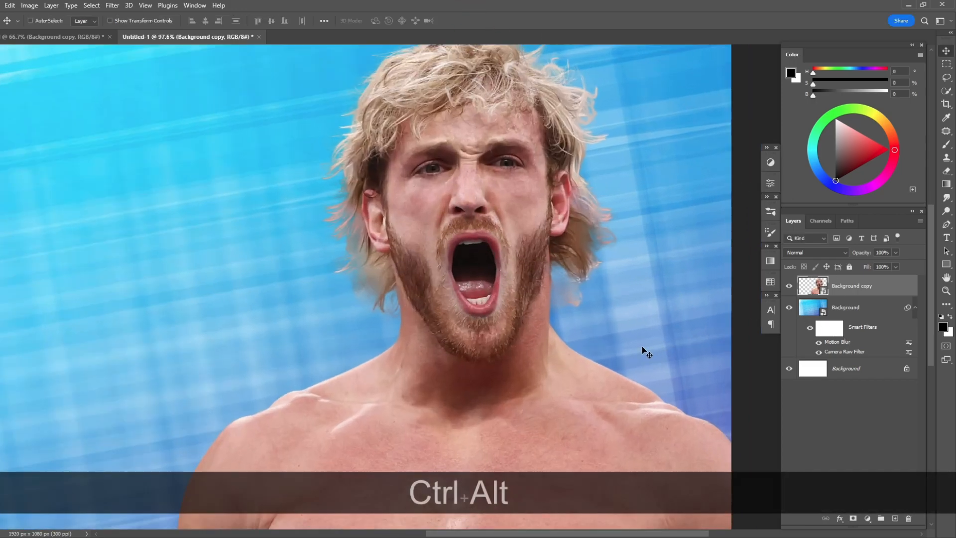
scroll(608, 320, down, 2)
drag(559, 278, 699, 284)
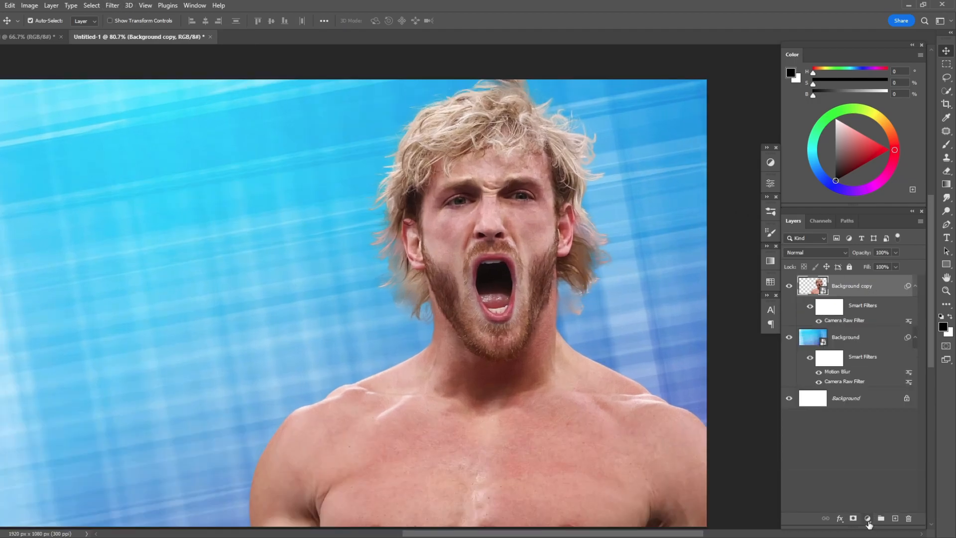
Step: Apply the Camera Raw Filter to the man's cutout with Exposure +0.65, Contrast +30, Highlights -49, Shadows +30, Whites +28 and Blacks -8
click(108, 7)
click(145, 85)
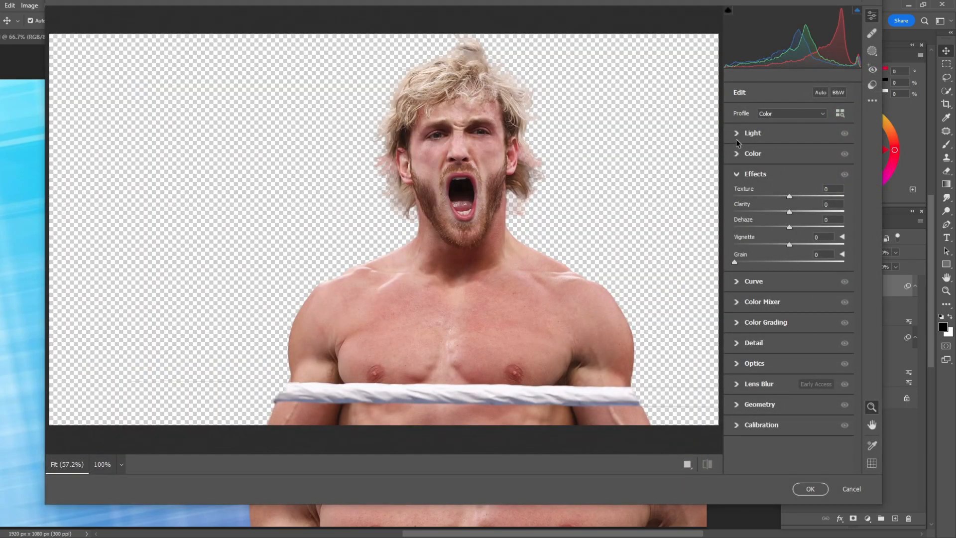
click(737, 135)
drag(791, 158, 802, 173)
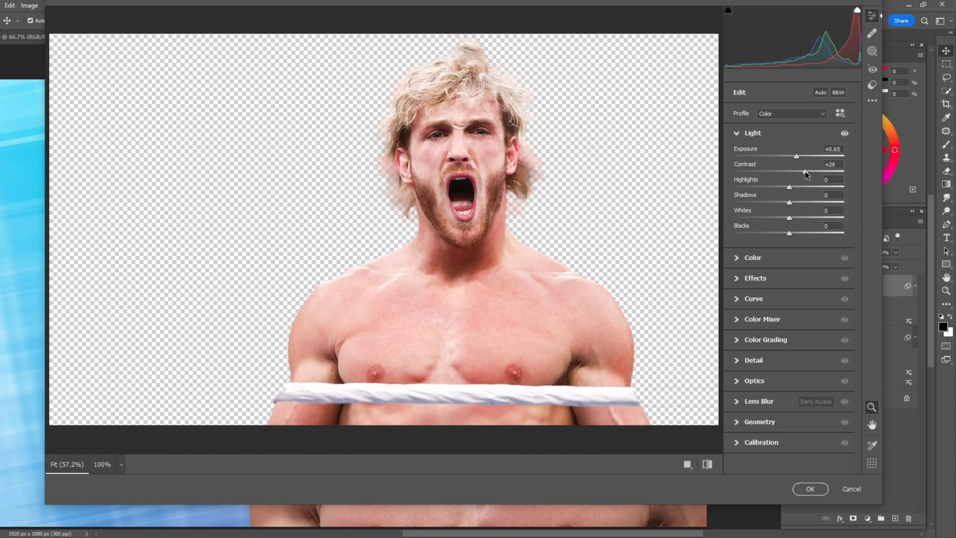
text(30)
click(830, 177)
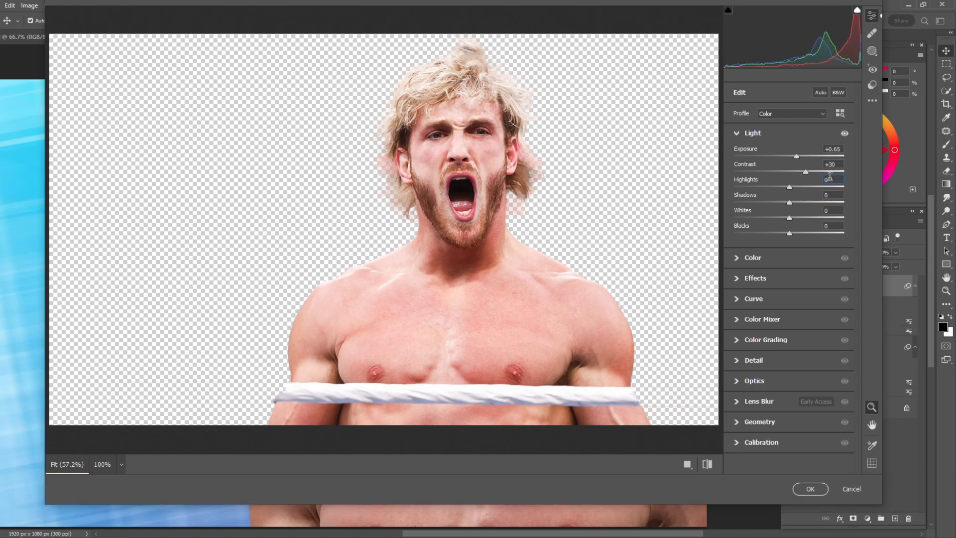
drag(789, 187, 762, 187)
click(763, 187)
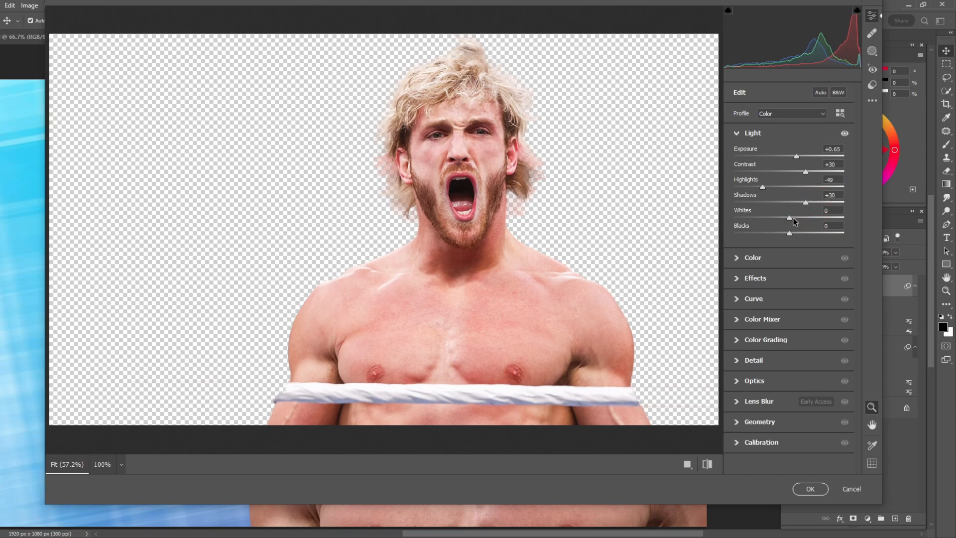
drag(789, 218, 801, 218)
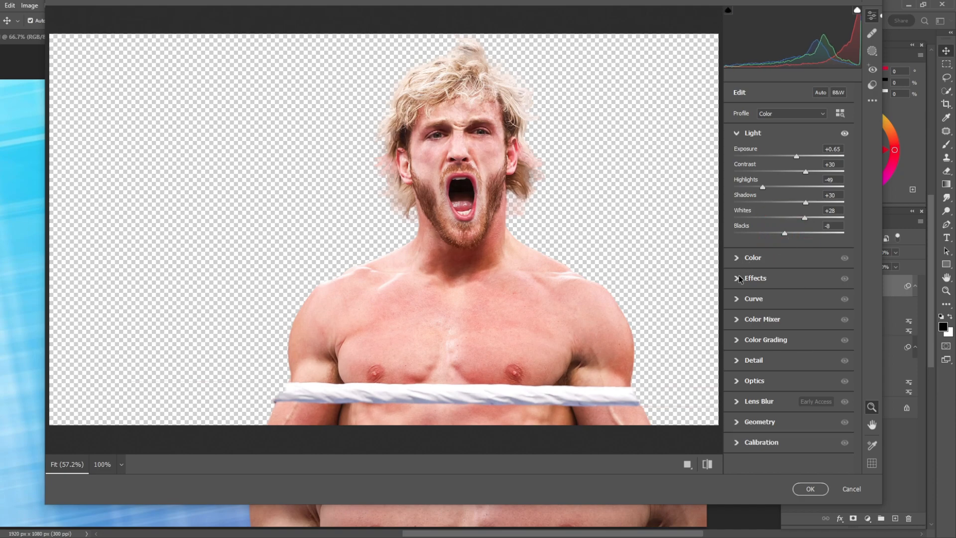
click(811, 488)
Step: Compare the composition with and without the man's cutout and its smart filters
click(788, 286)
click(789, 285)
click(810, 306)
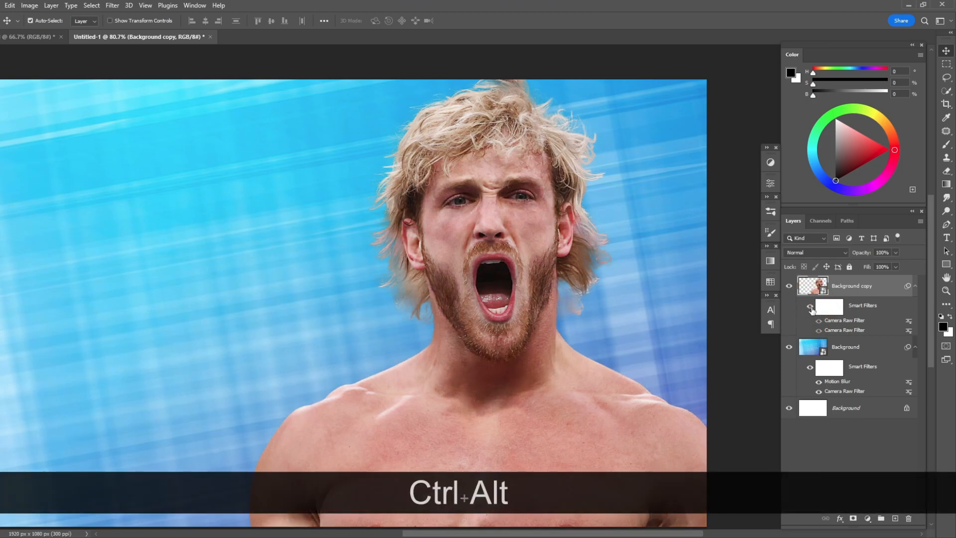
click(810, 306)
Step: Duplicate the man's cutout layer together with its smart filters
scroll(603, 330, down, 2)
click(860, 286)
key(ctrl+j)
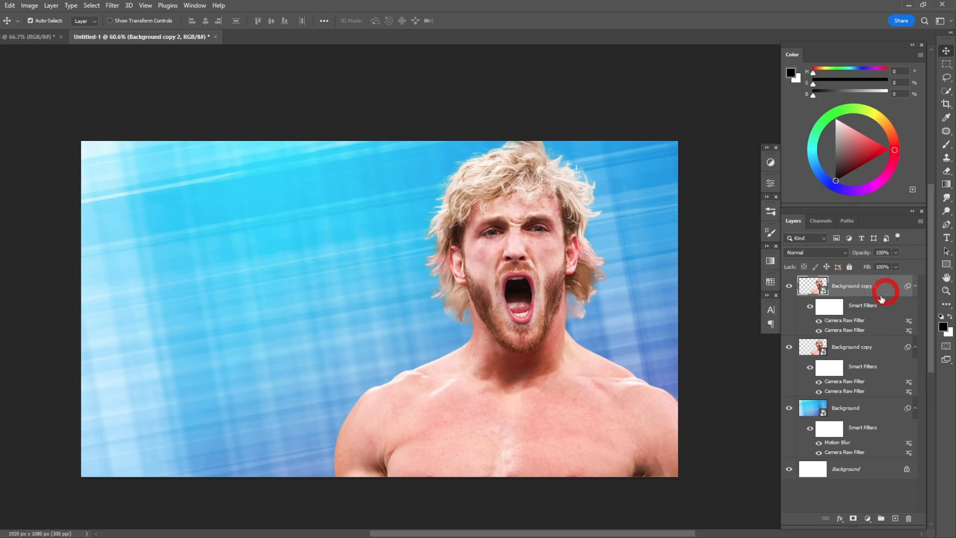
Step: Set Texture to -59 in the duplicate's lower Camera Raw smart filter and clip the duplicate to the cutout layer beneath it
double_click(860, 331)
click(427, 207)
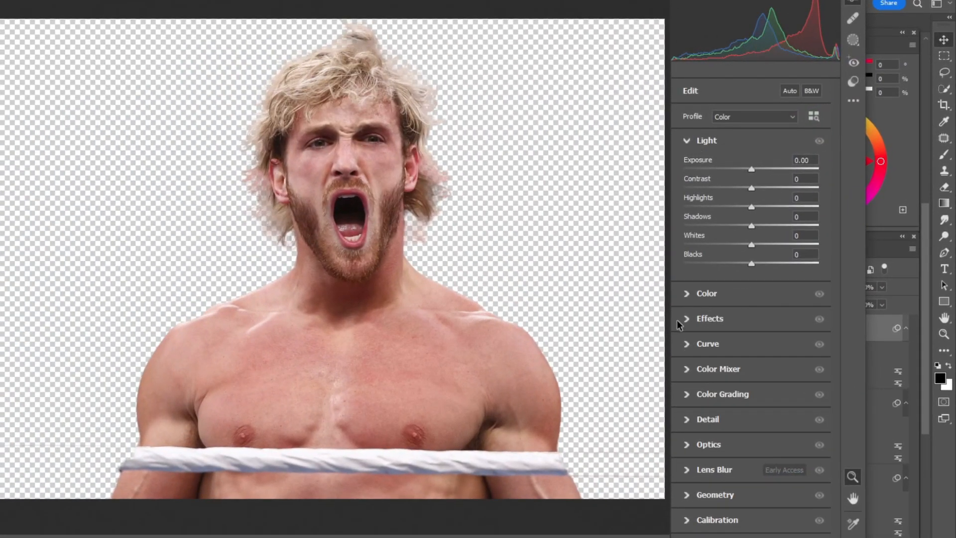
click(678, 324)
drag(752, 218, 717, 227)
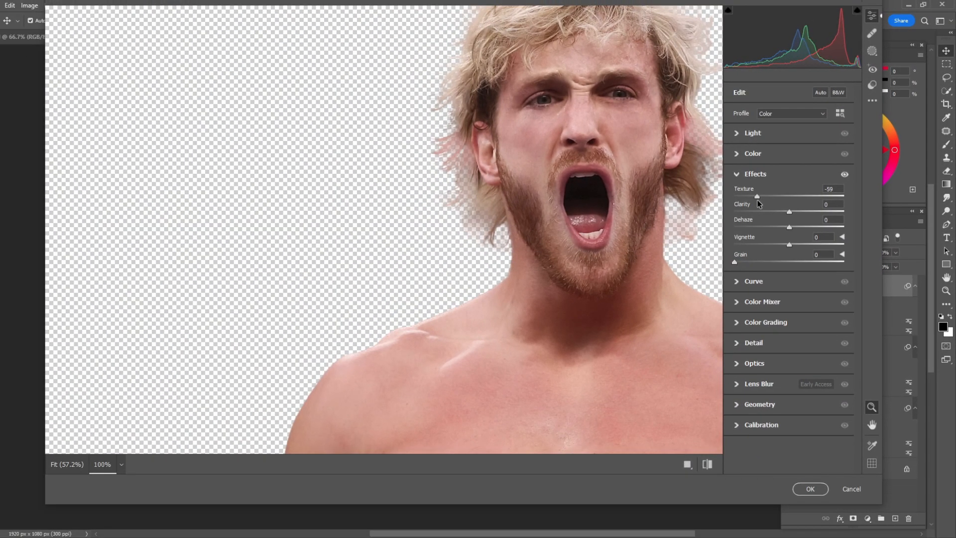
click(812, 489)
alt+click(886, 332)
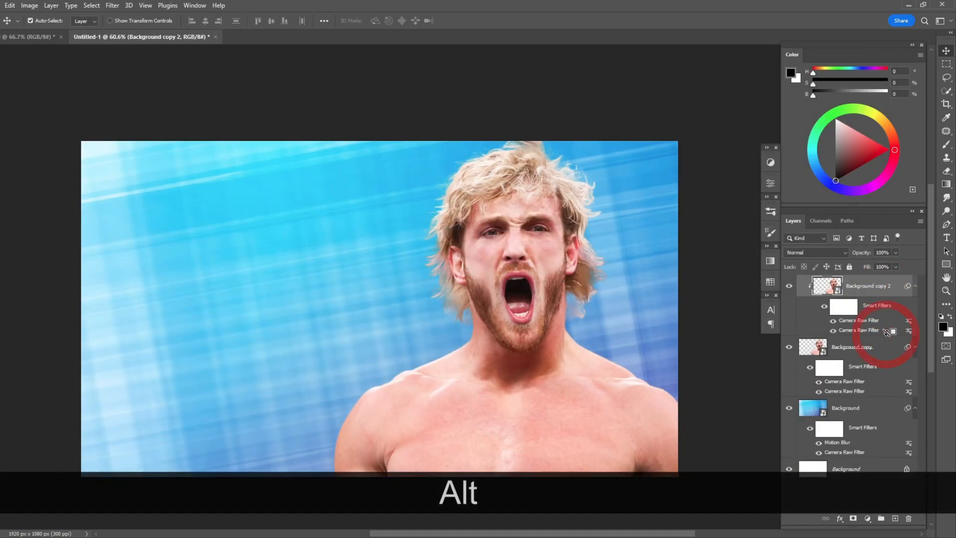
key(ctrl+t)
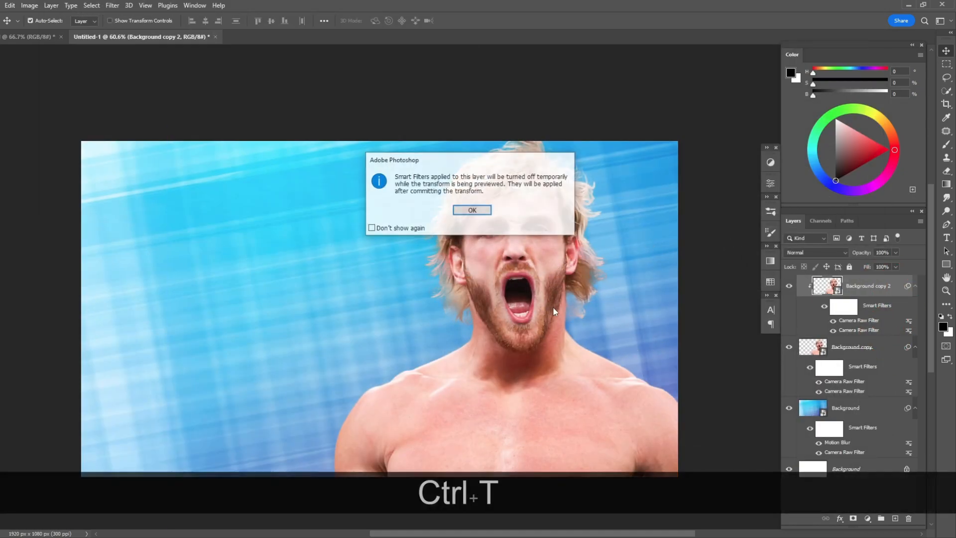
click(473, 209)
key(ctrl+z)
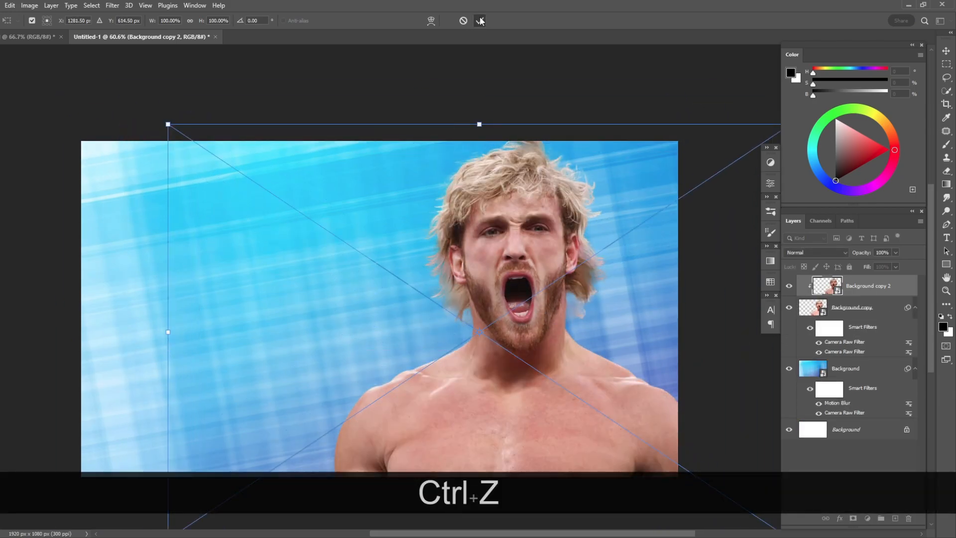
key(KP_2)
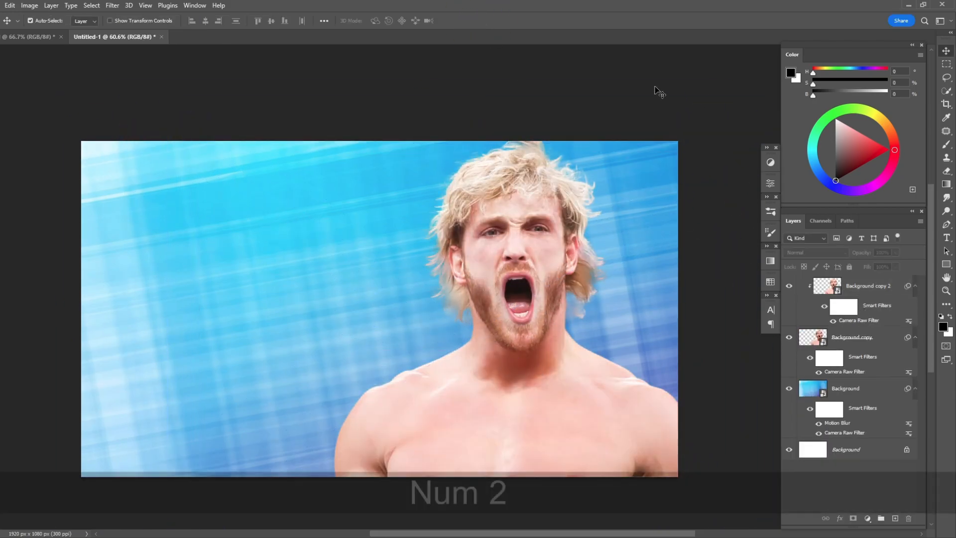
Step: Add a layer mask to the clipped cutout copy and invert the mask to black
click(820, 288)
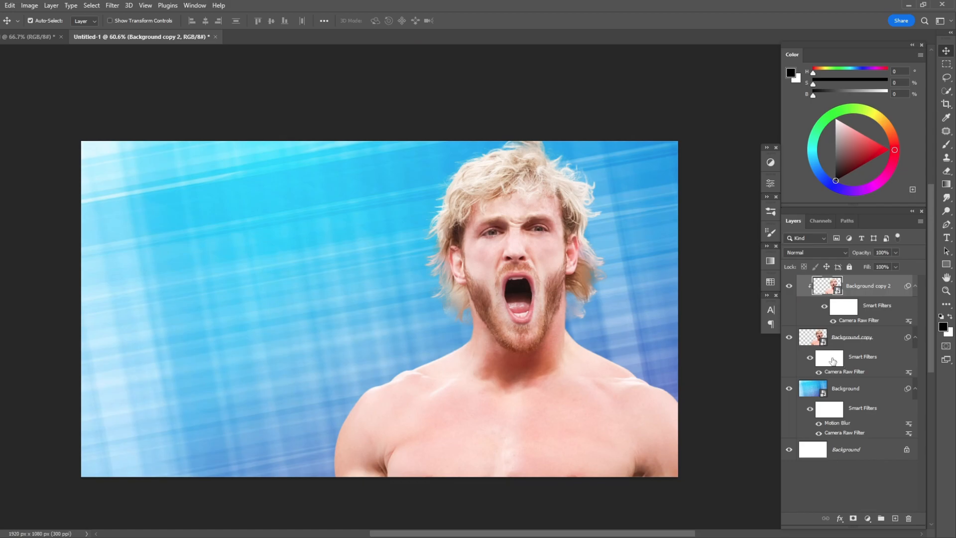
click(853, 519)
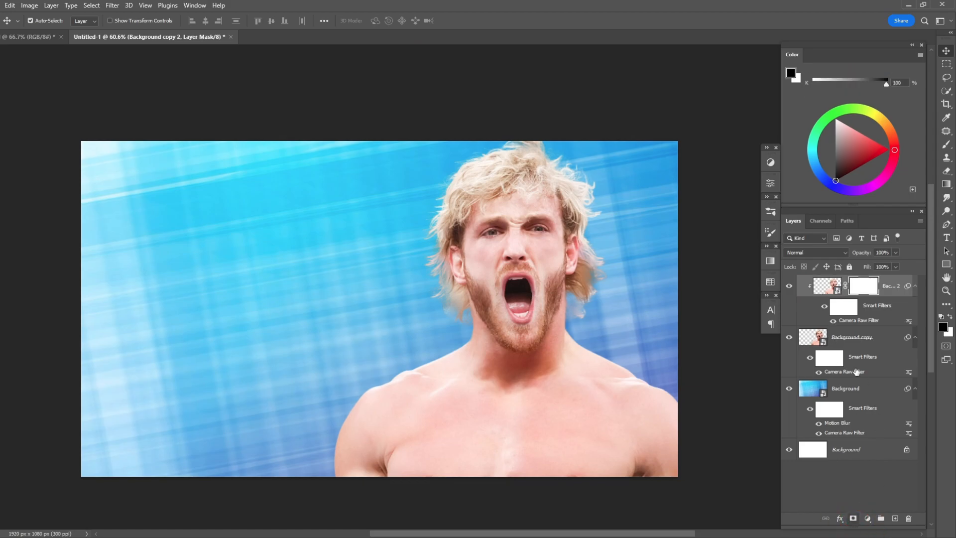
click(864, 287)
key(ctrl+i)
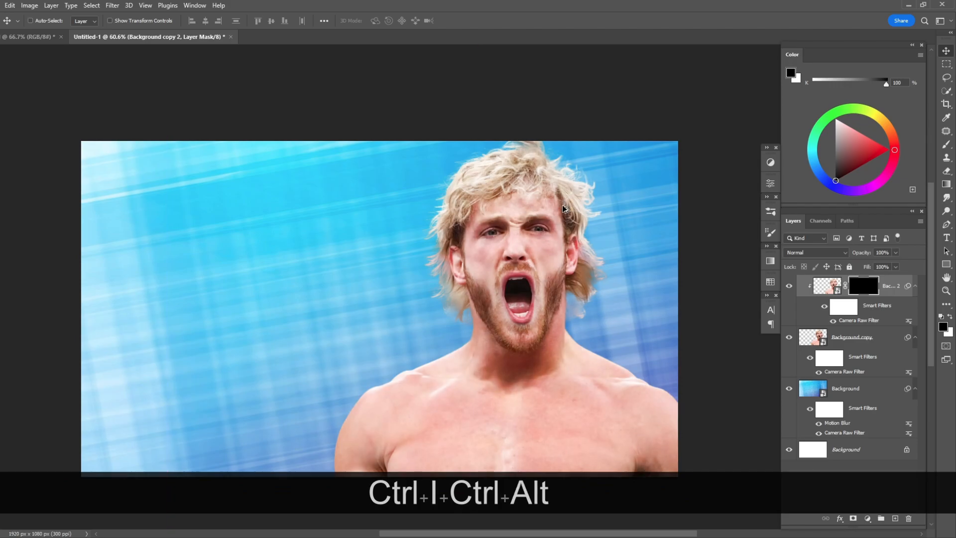
Step: Set up the Brush at a size of 45 with 100% flow and white as the foreground colour for painting the mask
scroll(563, 208, up, 4)
key(b)
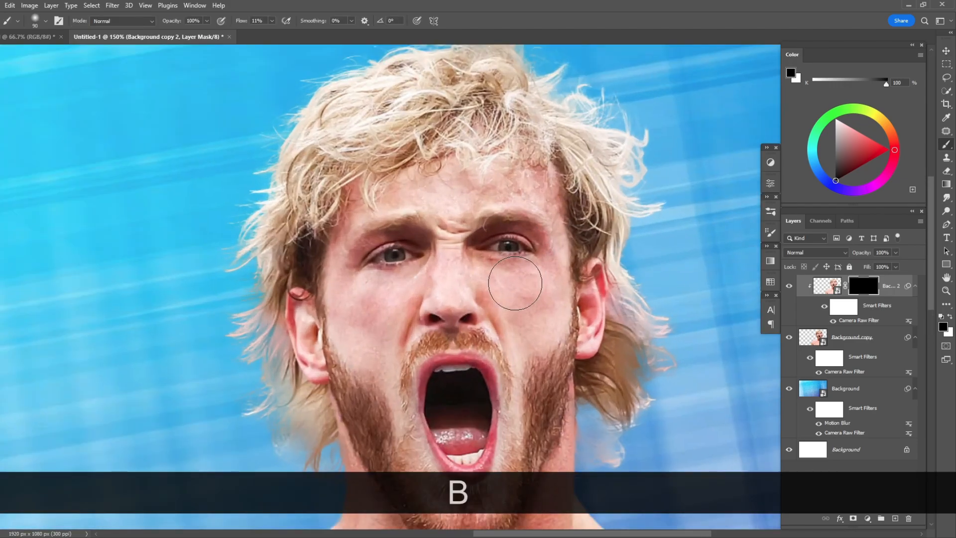
key(bracketleft)
key(bracketleft)
key(bracketright)
key(bracketright)
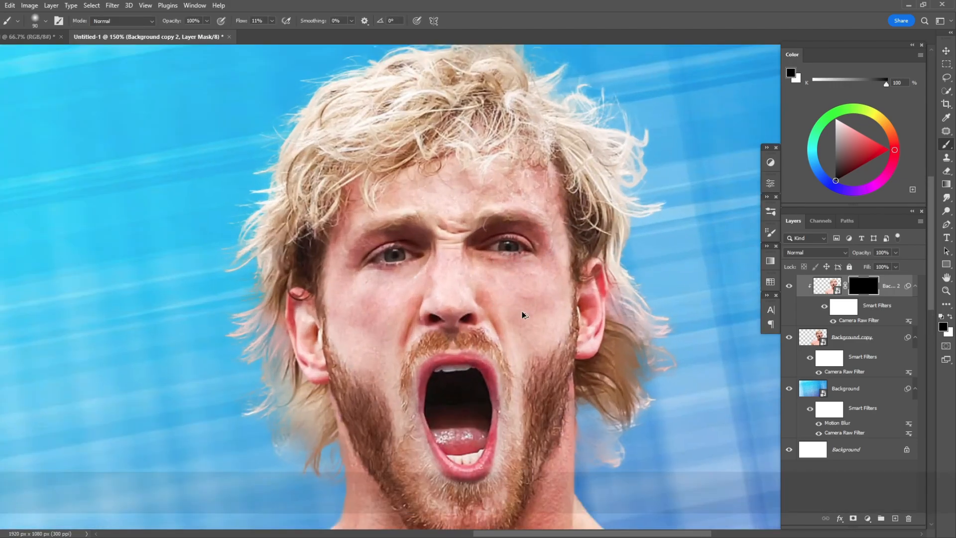
scroll(523, 314, up, 2)
key(bracketleft)
key(bracketleft)
key(bracketleft)
key(bracketleft)
key(bracketleft)
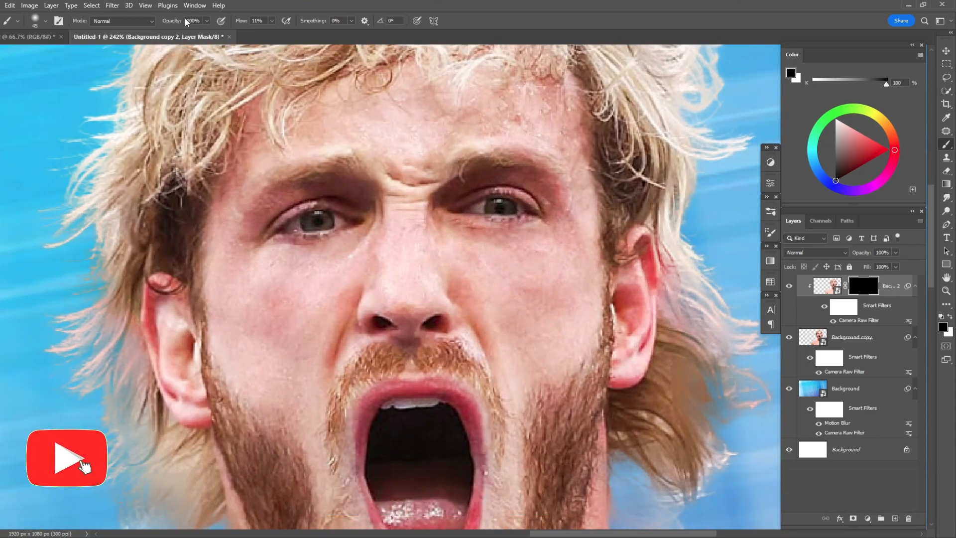
key(shift+0)
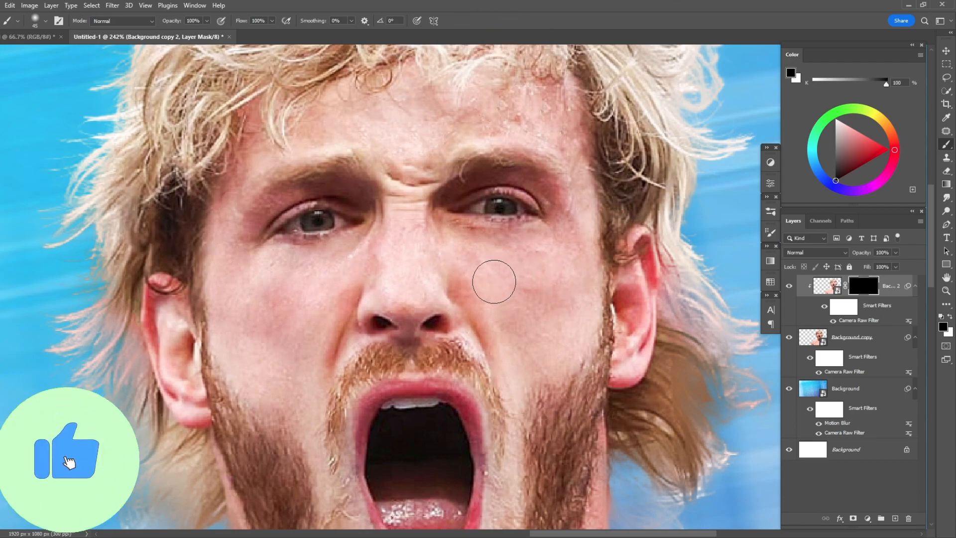
key(x)
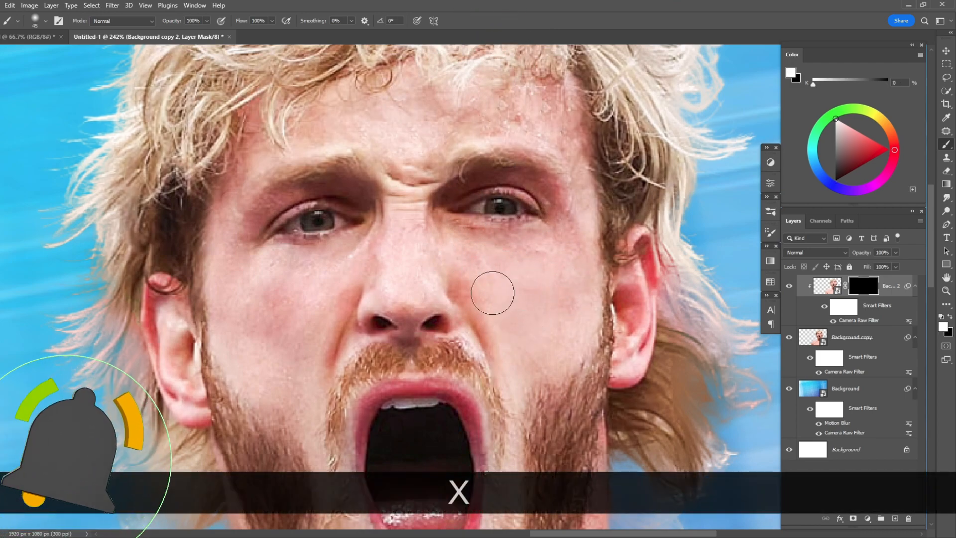
Step: Set the brush flow to 79% and paint the cutout copy's mask white over the forehead, nose and cheeks with a small brush
key(bracketleft)
key(bracketleft)
key(bracketleft)
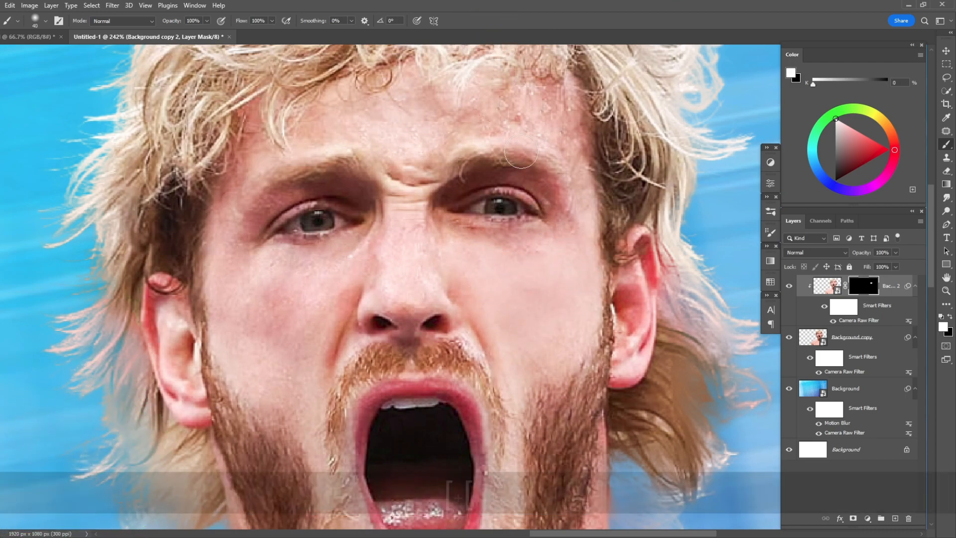
key(shift+7)
key(shift+9)
mouse_move(336, 109)
mouse_down()
mouse_move(446, 146)
mouse_move(412, 192)
mouse_up()
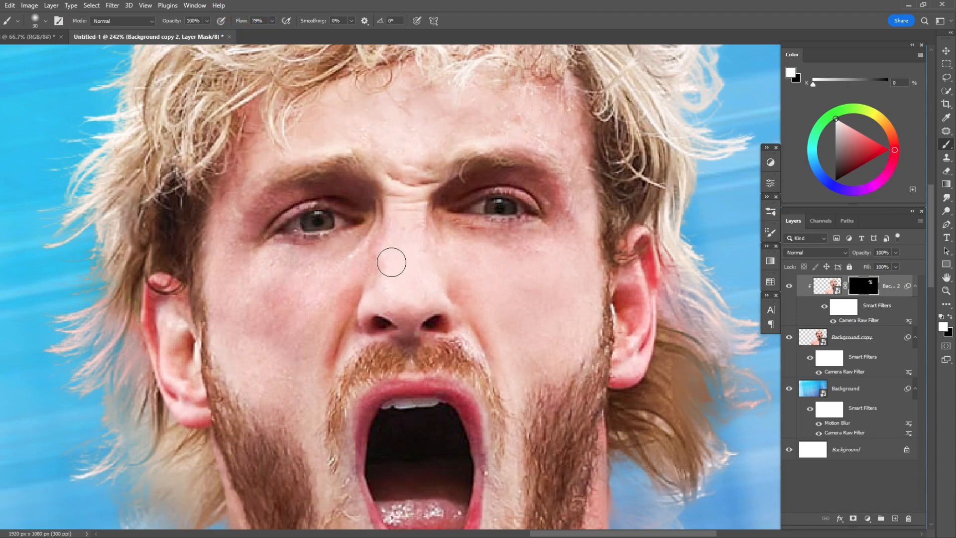
key(bracketright)
key(bracketright)
key(bracketleft)
key(bracketleft)
mouse_move(264, 361)
mouse_down()
mouse_move(309, 437)
mouse_move(330, 331)
mouse_move(506, 222)
mouse_move(529, 256)
mouse_move(473, 331)
mouse_move(457, 404)
mouse_move(343, 386)
mouse_up()
mouse_move(500, 393)
mouse_down()
mouse_move(515, 218)
mouse_move(491, 335)
mouse_move(510, 367)
mouse_up()
Step: Enlarge the brush to 125 and paint the cutout copy's mask white over the larger skin areas of the neck and shoulders
key(bracketright)
key(bracketright)
key(bracketright)
key(bracketright)
key(bracketright)
key(bracketright)
key(bracketright)
key(bracketright)
key(bracketright)
key(bracketright)
key(bracketleft)
key(bracketleft)
mouse_move(495, 439)
mouse_down()
mouse_move(572, 348)
mouse_move(544, 283)
mouse_up()
scroll(524, 431, down, 3)
scroll(506, 459, up, 3)
Step: Step back through the latest brush strokes on the cutout copy's mask
key(ctrl+alt+z)
key(ctrl+alt+z)
key(ctrl+alt+z)
key(ctrl+alt+z)
key(ctrl+alt+z)
key(ctrl+alt+z)
key(ctrl+alt+z)
key(ctrl+alt+z)
key(ctrl+alt+z)
key(ctrl+alt+z)
key(ctrl+alt+z)
key(ctrl+alt+z)
key(ctrl+alt+z)
key(ctrl+alt+z)
key(ctrl+alt+z)
key(ctrl+alt+z)
key(ctrl+alt+z)
key(ctrl+z)
key(space)
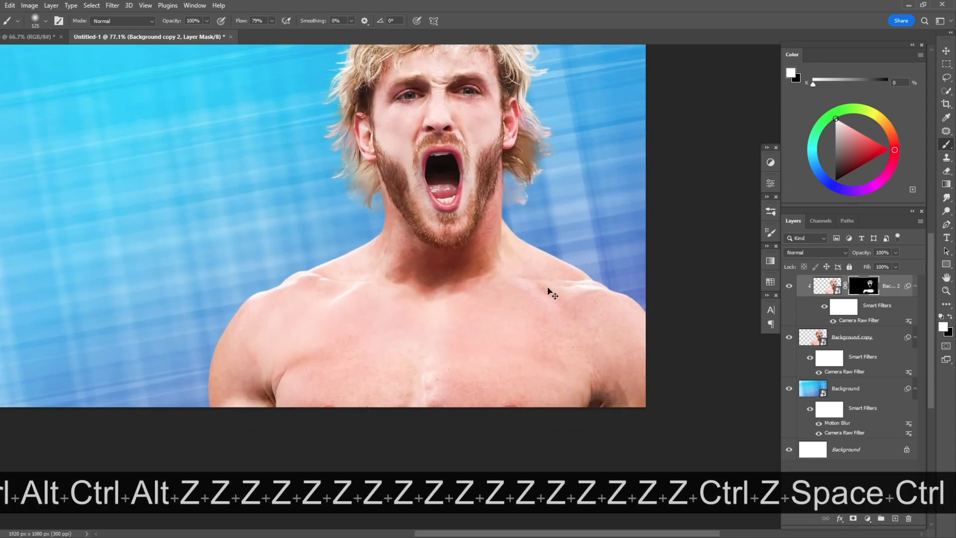
scroll(550, 297, down, 2)
key(ctrl+z)
key(ctrl+z)
scroll(467, 327, up, 3)
ctrl+alt+click(516, 315)
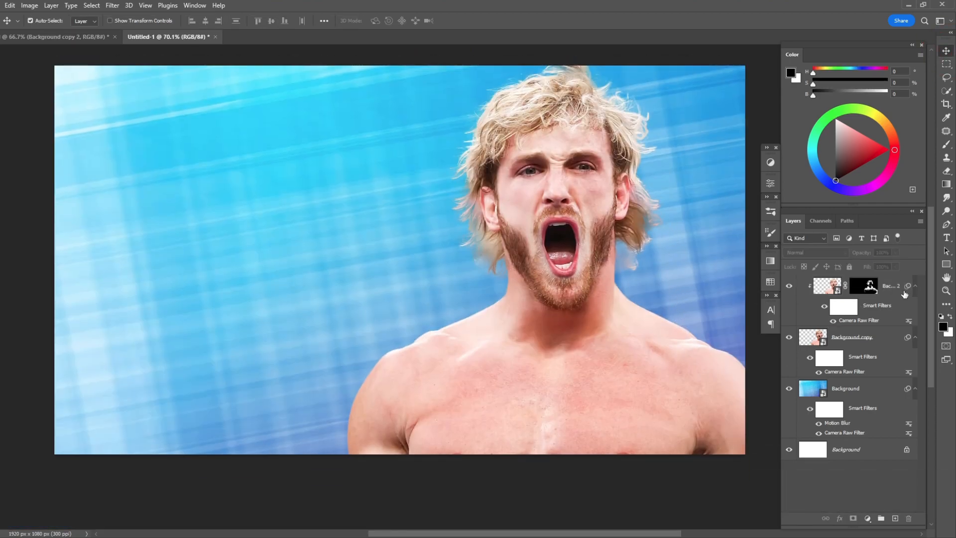
Step: Group the man's cutout layer with its masked clipped copy and name the group "Main subject"
click(905, 294)
shift+click(867, 337)
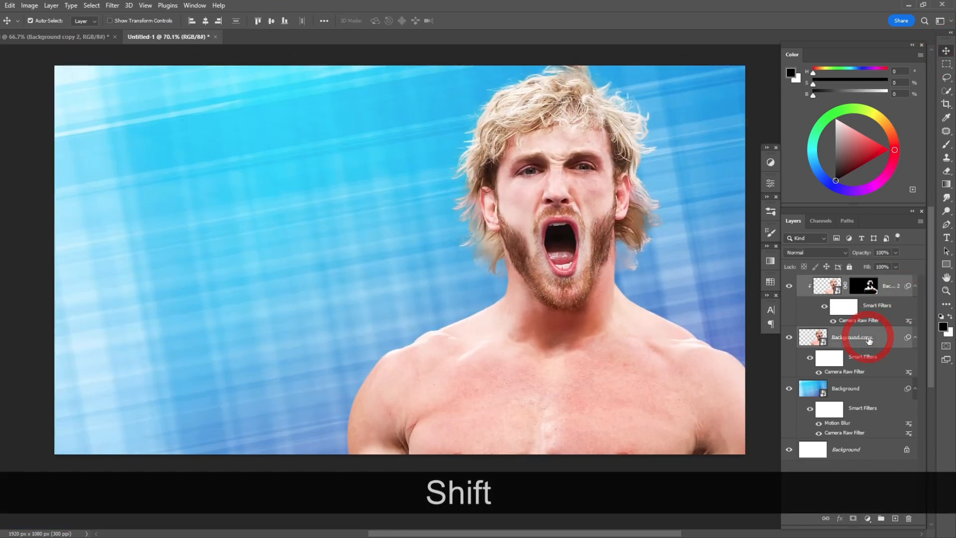
key(ctrl+shift+g)
double_click(826, 281)
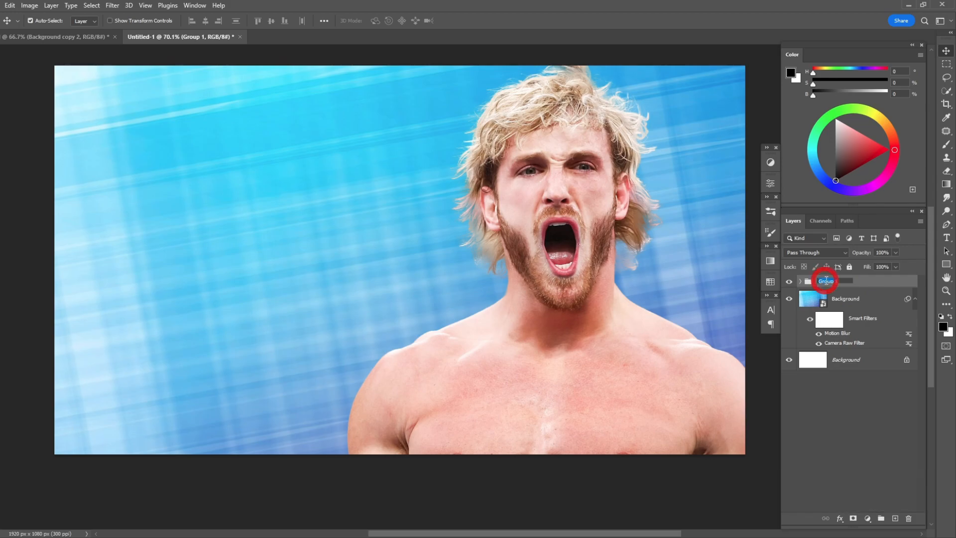
text(Main )
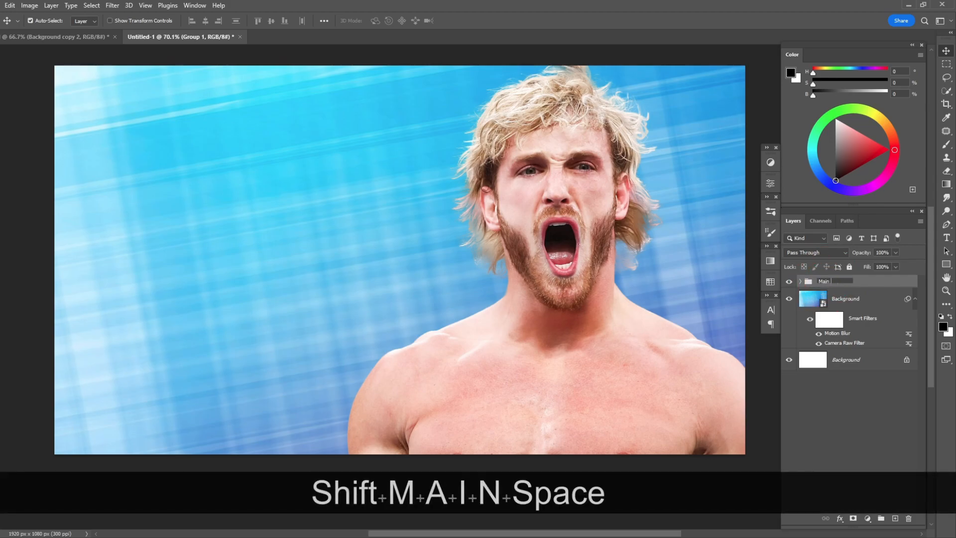
text(subject)
key(Return)
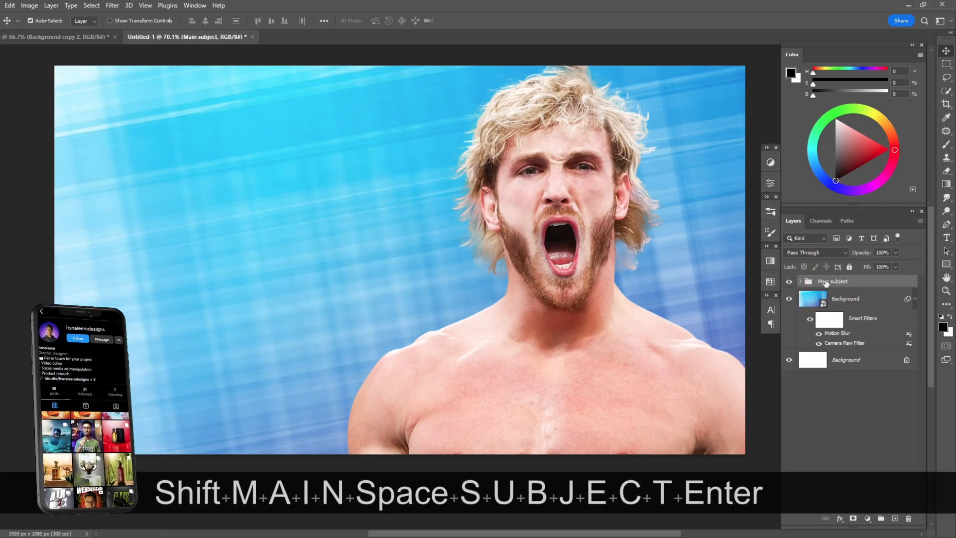
Step: Add a Curves adjustment layer above the clipped copy inside the Main subject group and rename it "bright"
click(800, 282)
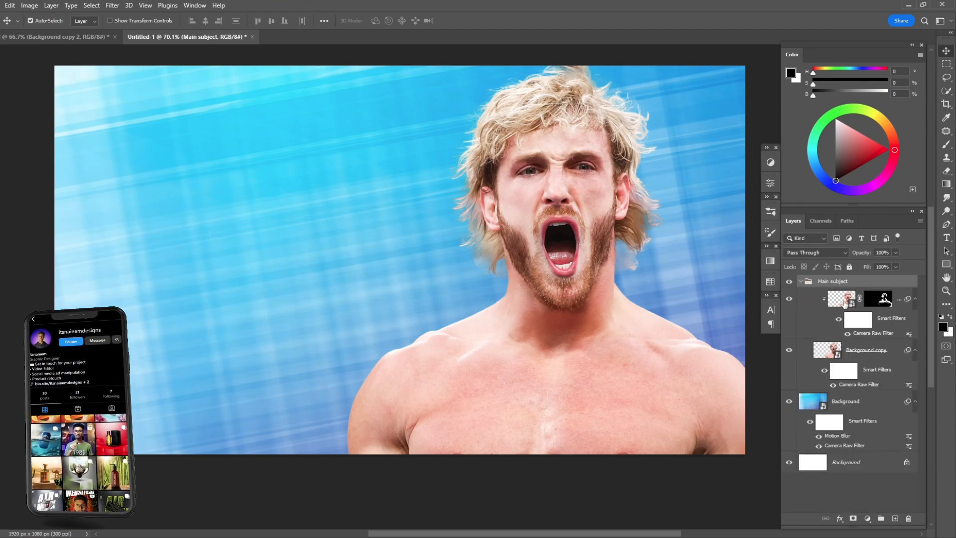
click(853, 301)
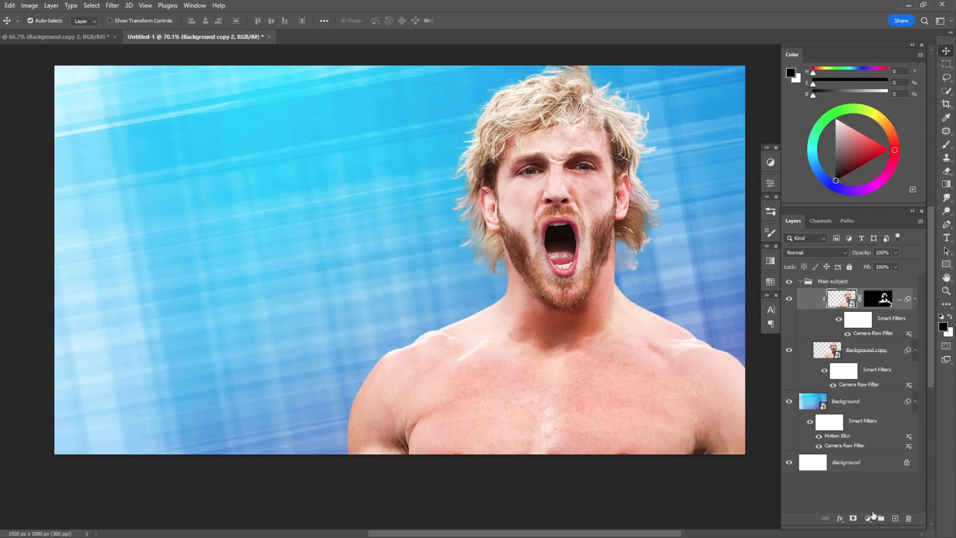
click(868, 519)
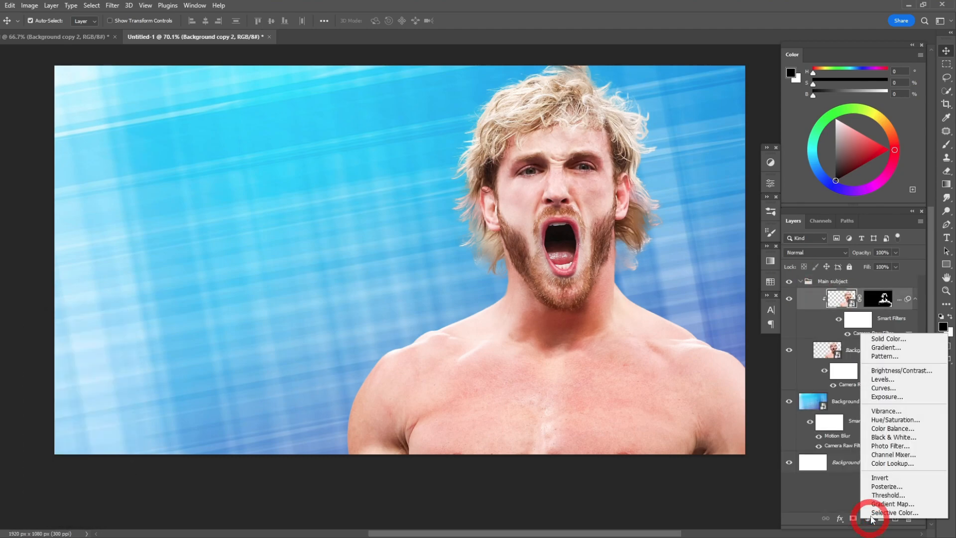
click(888, 388)
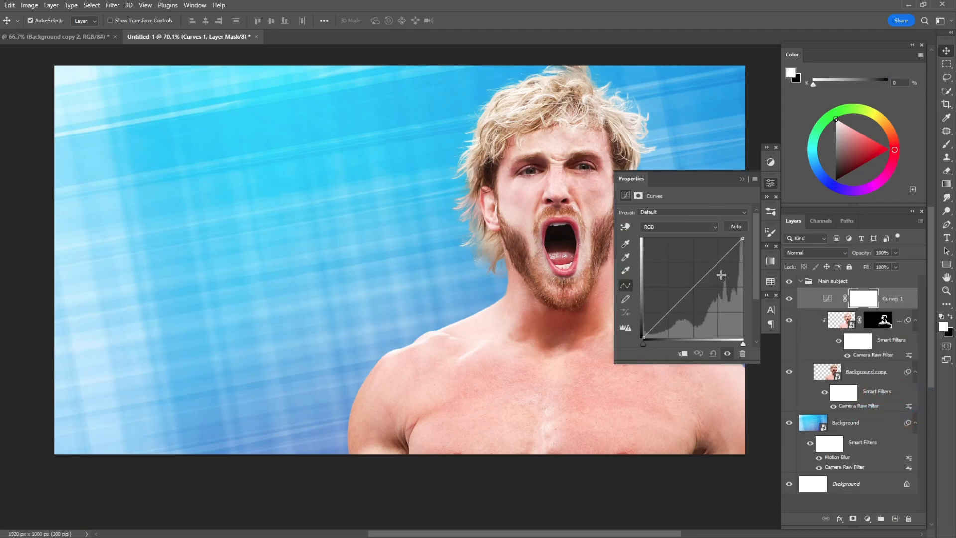
double_click(892, 299)
text(bright)
key(Return)
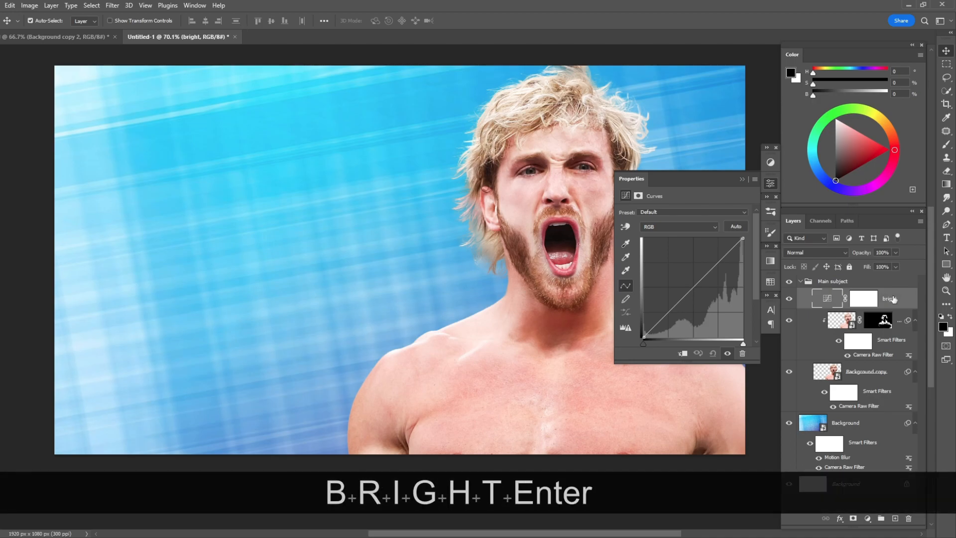
Step: Add a second Curves adjustment layer above the bright layer and rename it "Dark"
click(868, 519)
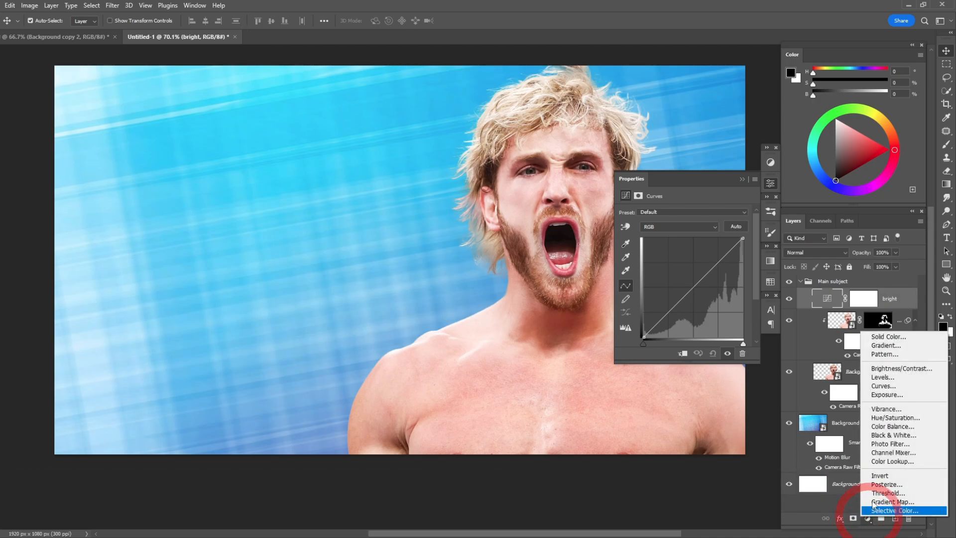
click(870, 386)
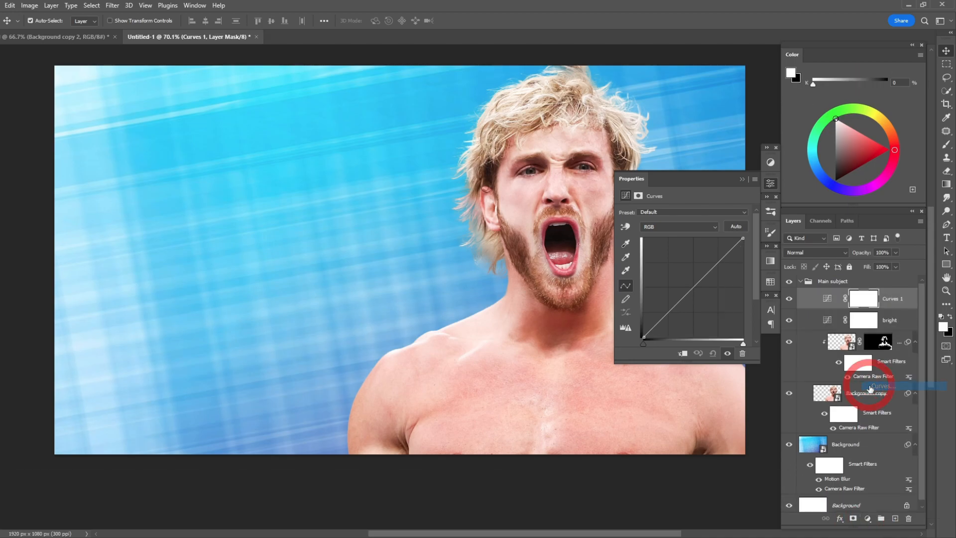
double_click(892, 298)
text(Dark)
key(Return)
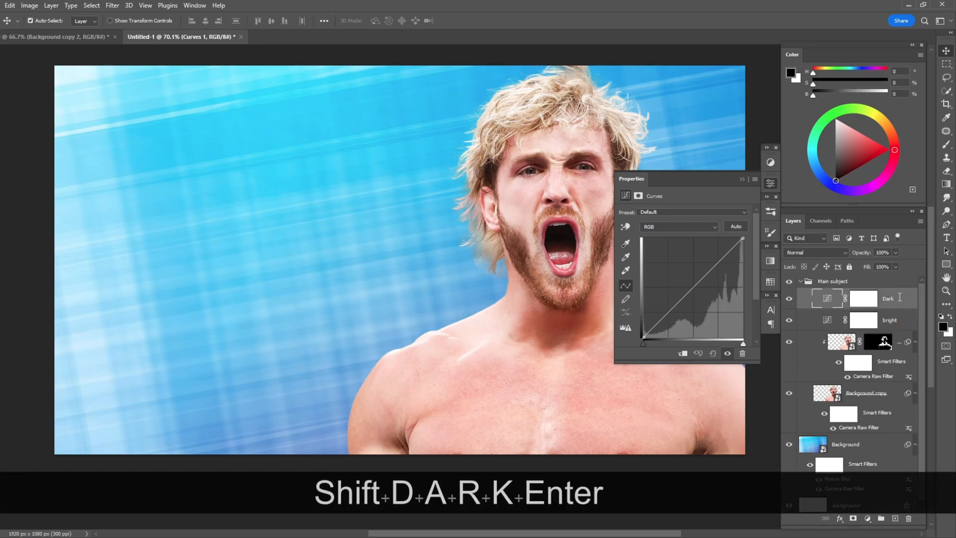
Step: Clip both the bright and Dark Curves layers to the man's cutout layers beneath them
alt+click(907, 330)
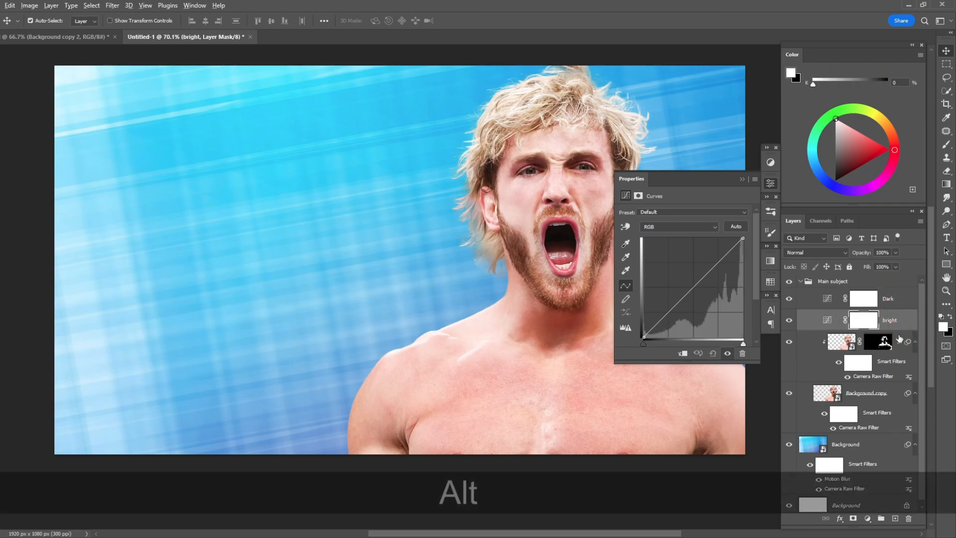
alt+click(903, 308)
alt+click(899, 309)
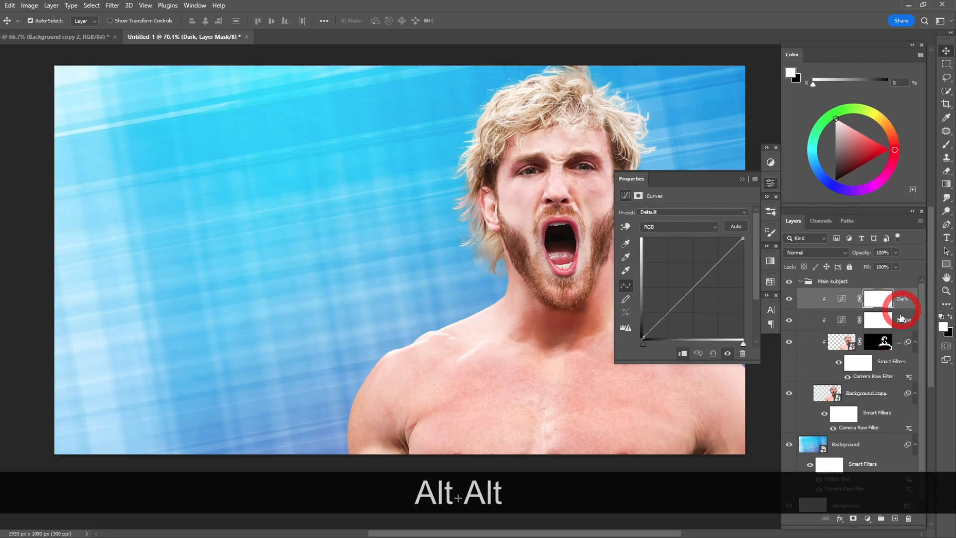
Step: Shape the bright layer's RGB curve into an S, strongly raising the highlights and slightly lowering the shadows
click(840, 318)
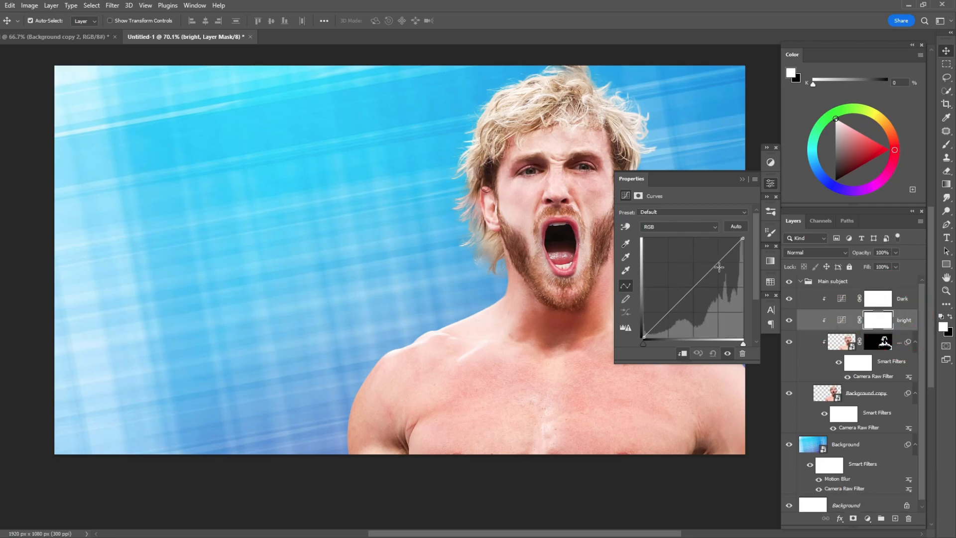
drag(718, 263, 700, 257)
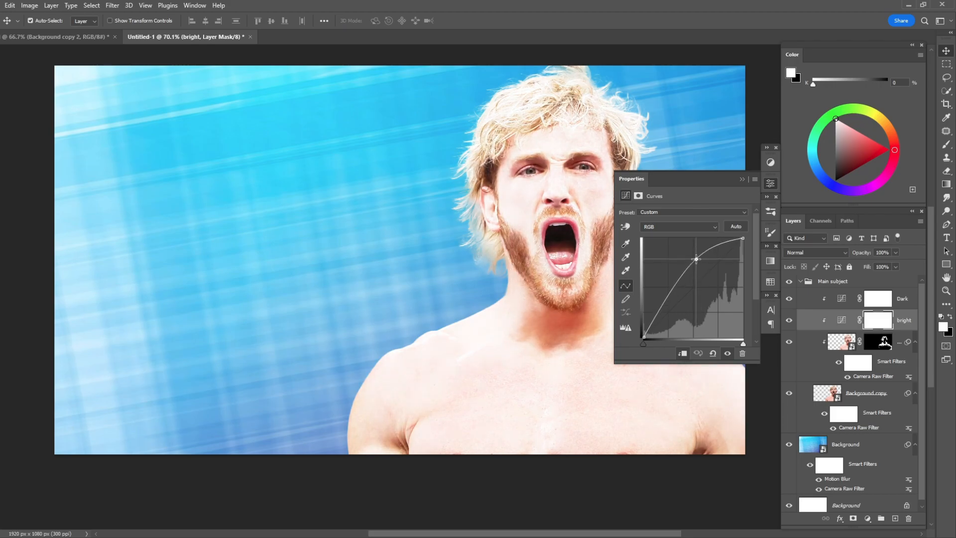
drag(665, 299, 673, 299)
mouse_move(696, 259)
mouse_down()
mouse_move(709, 262)
mouse_move(700, 252)
mouse_move(698, 260)
mouse_up()
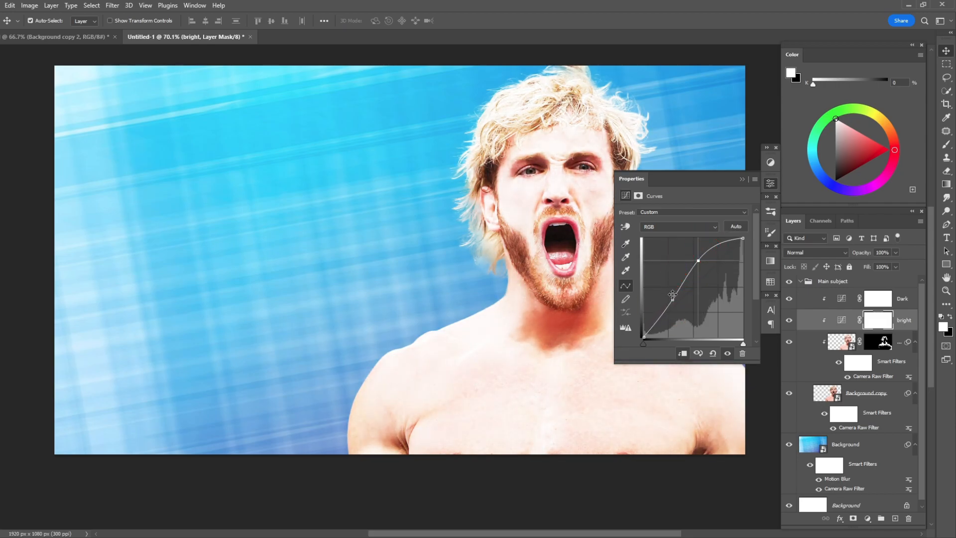
drag(673, 300, 674, 305)
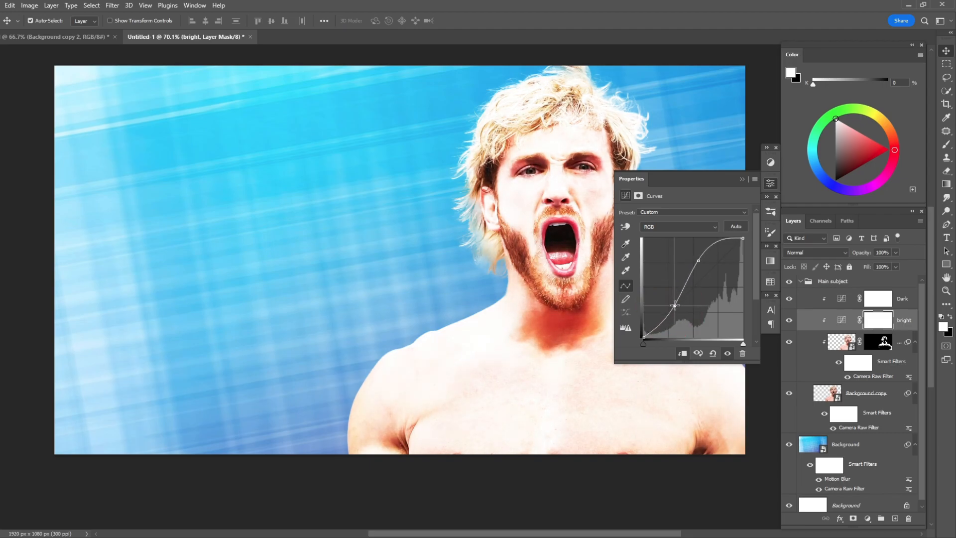
Step: Close the curve settings and invert the bright layer's mask to black
click(740, 180)
ctrl+click(878, 322)
key(ctrl+i)
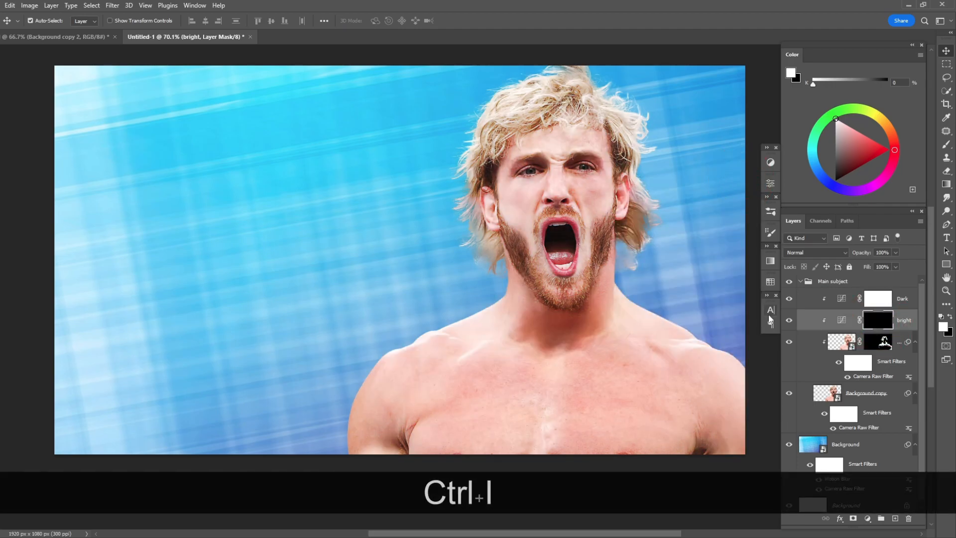
Step: Try painting the bright layer's mask white over both cheeks at 79% flow, and undo the strokes
scroll(605, 182, up, 4)
mouse_move(595, 219)
mouse_down()
mouse_move(516, 224)
mouse_move(501, 234)
mouse_up()
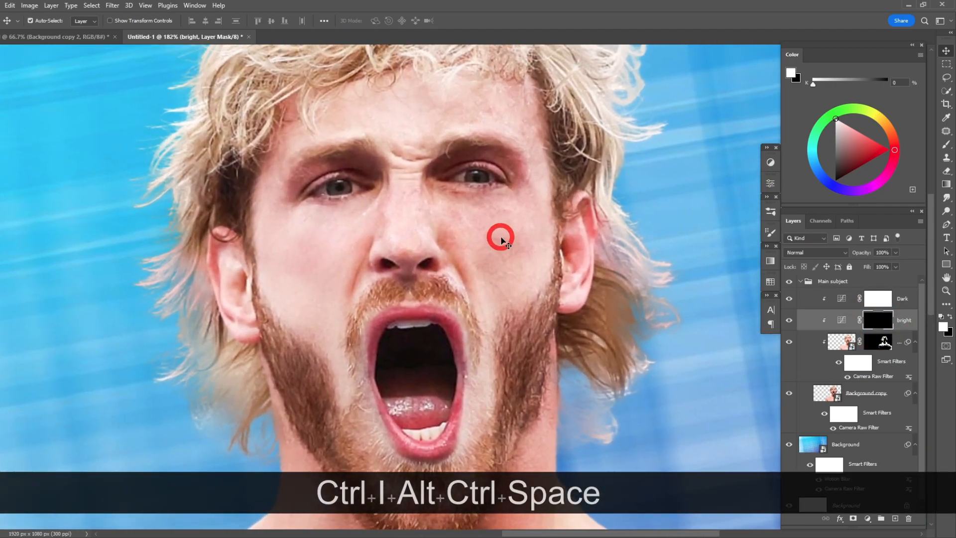
key(b)
scroll(506, 224, up, 3)
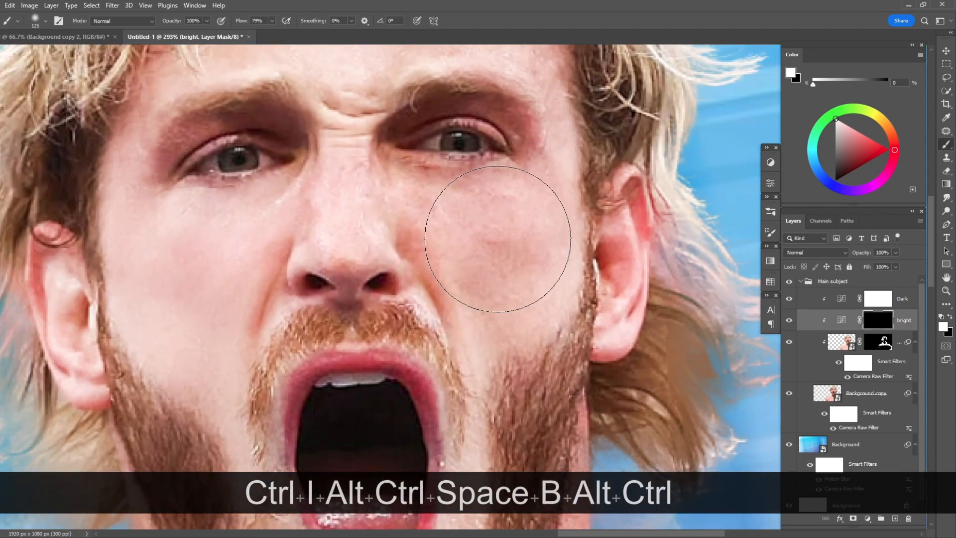
drag(505, 241, 495, 264)
mouse_move(229, 279)
mouse_down()
mouse_move(217, 291)
mouse_move(198, 288)
mouse_up()
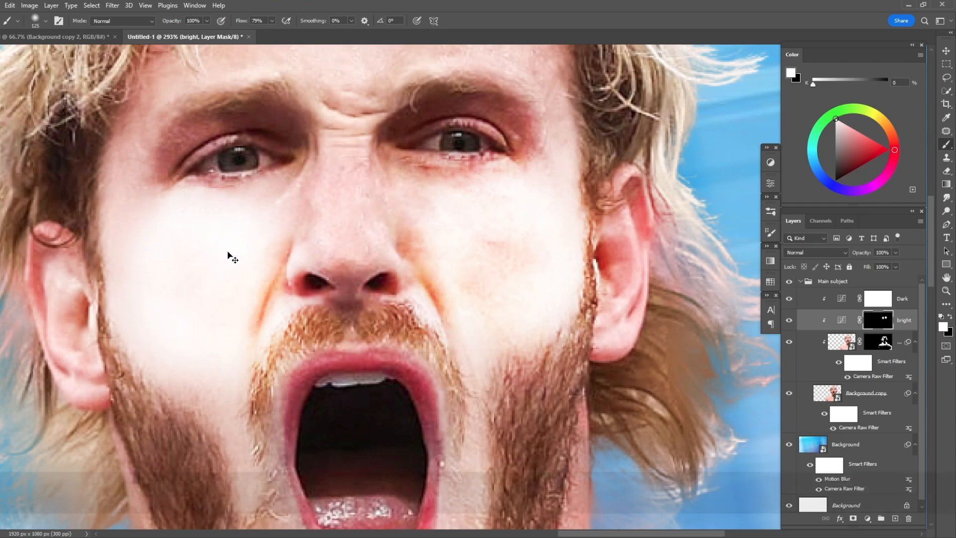
key(ctrl+z)
key(ctrl+z)
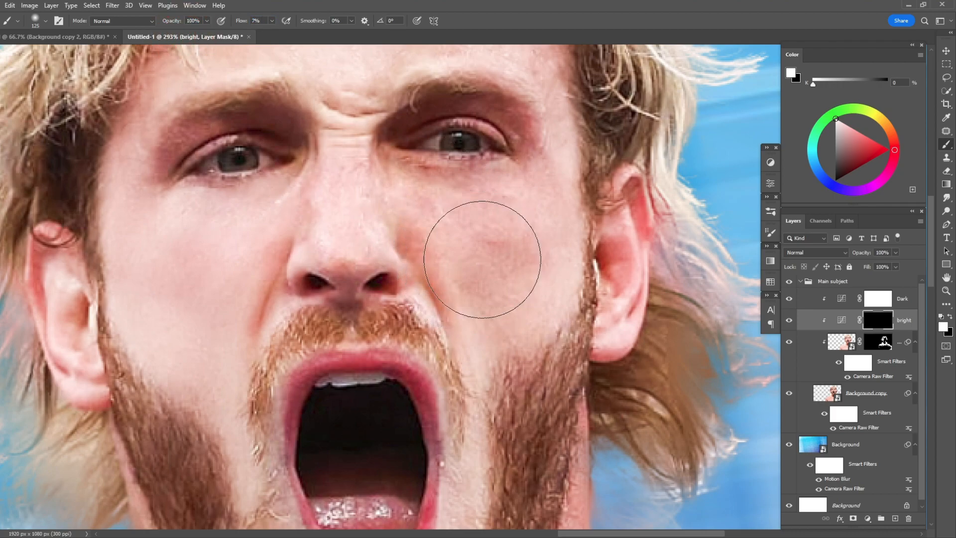
Step: Paint the bright layer's mask white over the cheek below the right-hand eye with the brush at 7% flow
key(bracketleft)
key(bracketleft)
key(bracketleft)
scroll(501, 263, down, 3)
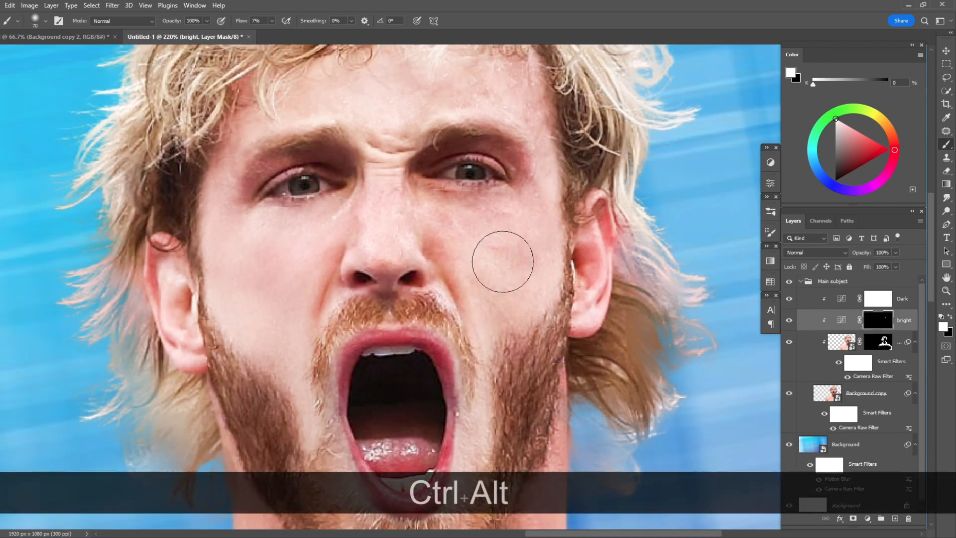
key(bracketright)
key(bracketright)
key(bracketleft)
key(bracketleft)
key(bracketleft)
key(bracketleft)
key(bracketleft)
key(bracketleft)
key(bracketleft)
key(bracketright)
key(bracketright)
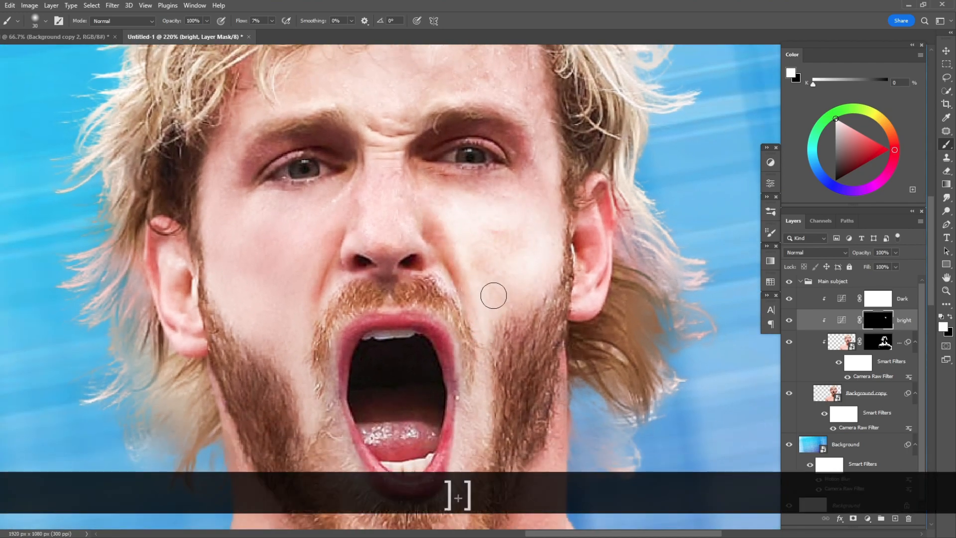
Step: Extend the brightening on the mask up the right-hand cheek and along the temple beside the eye
drag(493, 279, 534, 203)
key(bracketleft)
key(bracketleft)
drag(544, 121, 547, 185)
Step: Paint the bright layer's mask white over the skin and beard on both sides of the open mouth
key(bracketright)
key(bracketright)
key(bracketright)
key(bracketright)
key(bracketright)
scroll(515, 239, down, 3)
key(bracketleft)
drag(480, 304, 472, 384)
key(bracketleft)
key(bracketleft)
drag(305, 310, 319, 366)
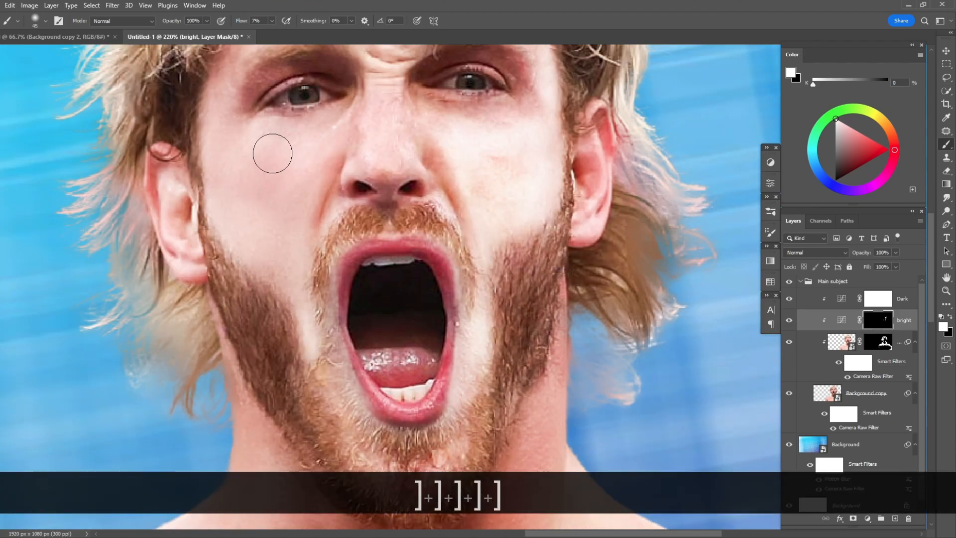
Step: Paint the bright layer's mask white over the cheek below the left-hand eye and the nose
key(bracketright)
key(bracketright)
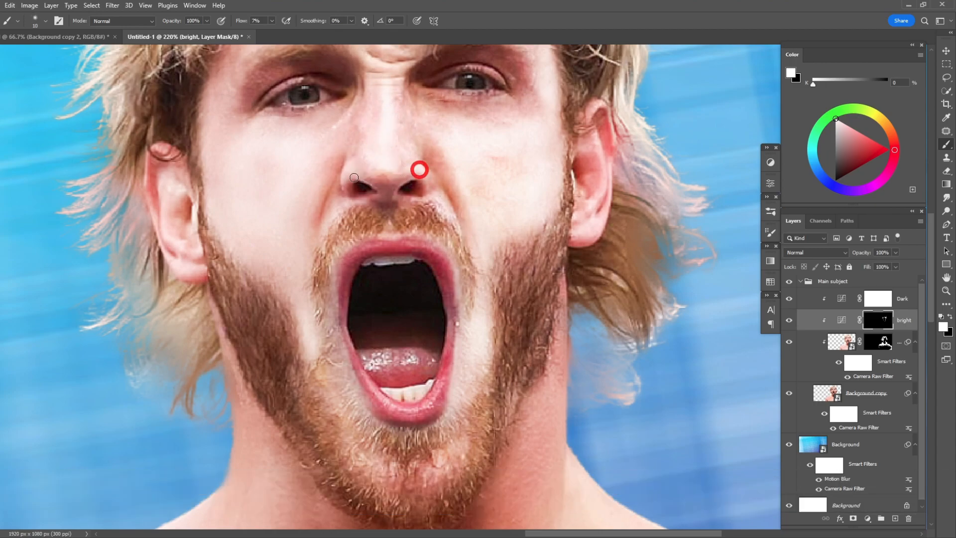
scroll(426, 156, down, 3)
scroll(438, 277, up, 4)
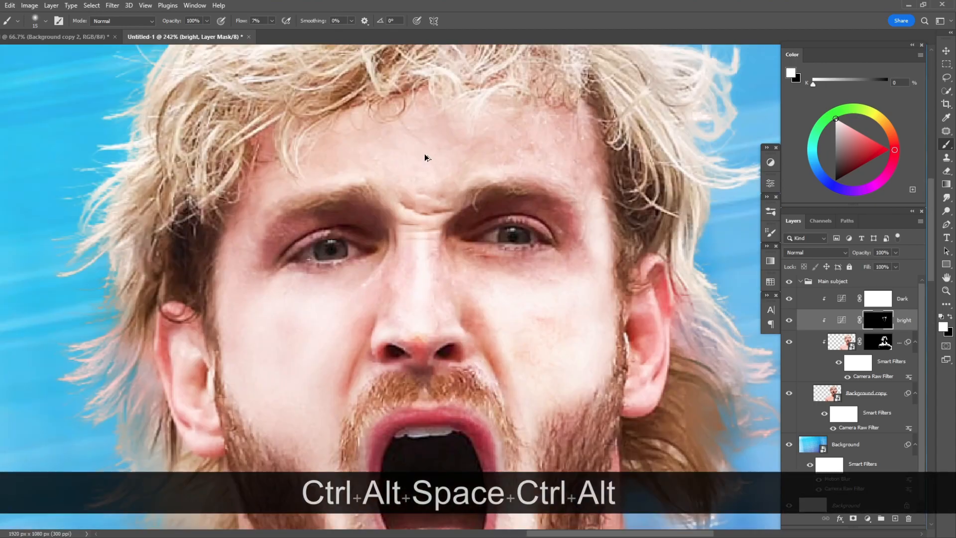
Step: Paint the bright layer's mask white across the forehead between the hairline and the eyebrows
key(bracketright)
key(bracketright)
mouse_move(370, 165)
mouse_down()
mouse_move(534, 164)
mouse_move(327, 168)
mouse_move(572, 159)
mouse_up()
key(bracketleft)
key(bracketleft)
scroll(351, 164, down, 1)
drag(360, 157, 286, 182)
drag(483, 156, 570, 162)
Step: Paint the bright layer's mask white down both sides of the neck with the brush at 7% flow
scroll(452, 294, down, 4)
scroll(459, 399, up, 3)
drag(448, 418, 433, 309)
mouse_move(275, 444)
mouse_down()
mouse_move(348, 315)
mouse_move(251, 359)
mouse_up()
key(bracketleft)
key(bracketleft)
key(bracketleft)
key(bracketleft)
drag(392, 207, 388, 252)
Step: Extend the brightening on the mask over the collarbones and the tops of the shoulders
key(bracketright)
key(bracketright)
key(bracketright)
key(bracketright)
drag(395, 185, 380, 254)
drag(397, 201, 364, 285)
drag(604, 260, 479, 254)
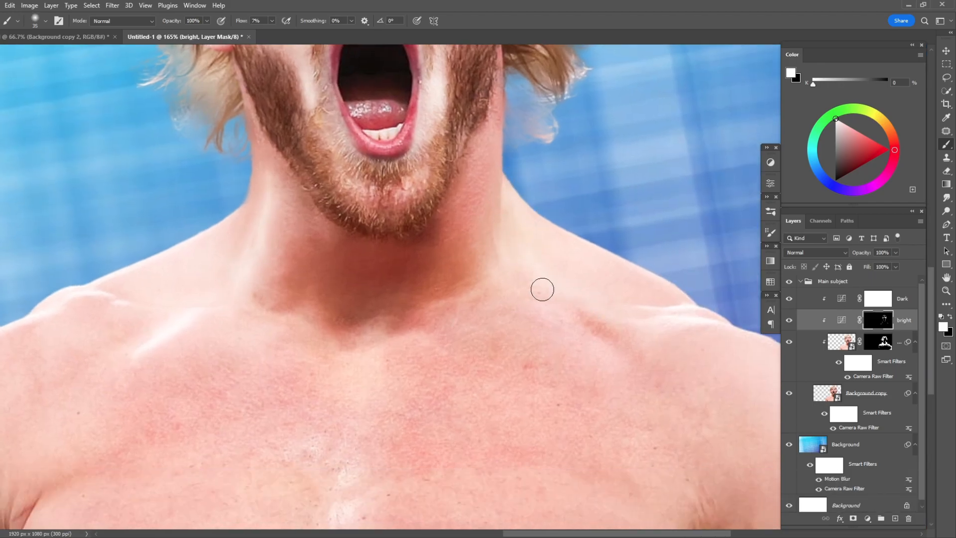
Step: Paint the bright layer's mask white down the centre line of the chest with a larger brush
scroll(634, 327, down, 3)
scroll(506, 333, up, 2)
scroll(486, 384, down, 1)
key(bracketright)
key(bracketright)
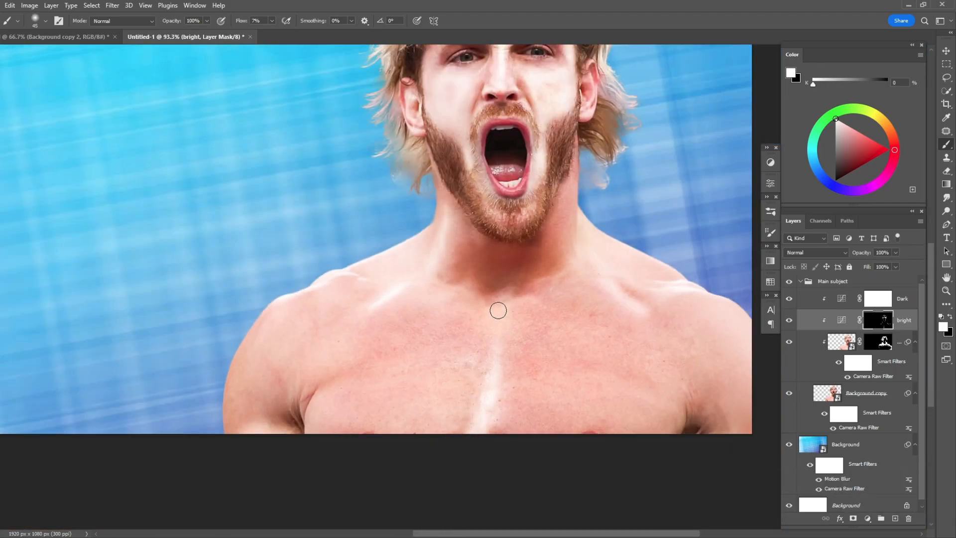
ctrl+alt+click(526, 291)
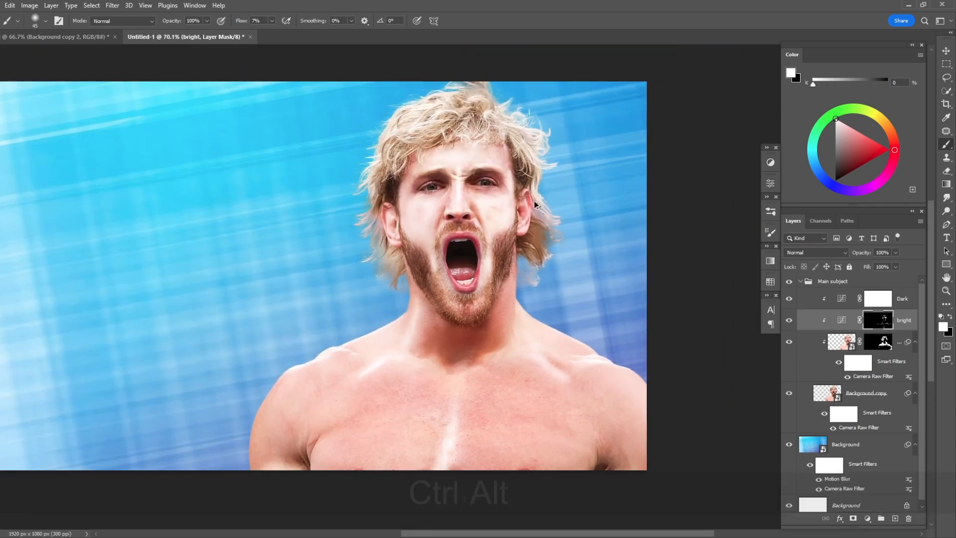
Step: Touch up the brightening on the bright layer's mask over the right-hand cheek with a smaller brush
scroll(526, 203, up, 14)
key(bracketleft)
key(bracketleft)
key(bracketleft)
key(bracketleft)
key(bracketleft)
key(bracketleft)
key(bracketleft)
mouse_move(536, 278)
mouse_down()
mouse_move(451, 254)
mouse_move(486, 223)
mouse_up()
key(bracketright)
key(bracketright)
key(bracketright)
key(bracketright)
key(bracketright)
key(bracketright)
key(bracketright)
Step: Rasterize the Background copy smart object and patch the blotchy skin on the right-hand cheek
click(842, 341)
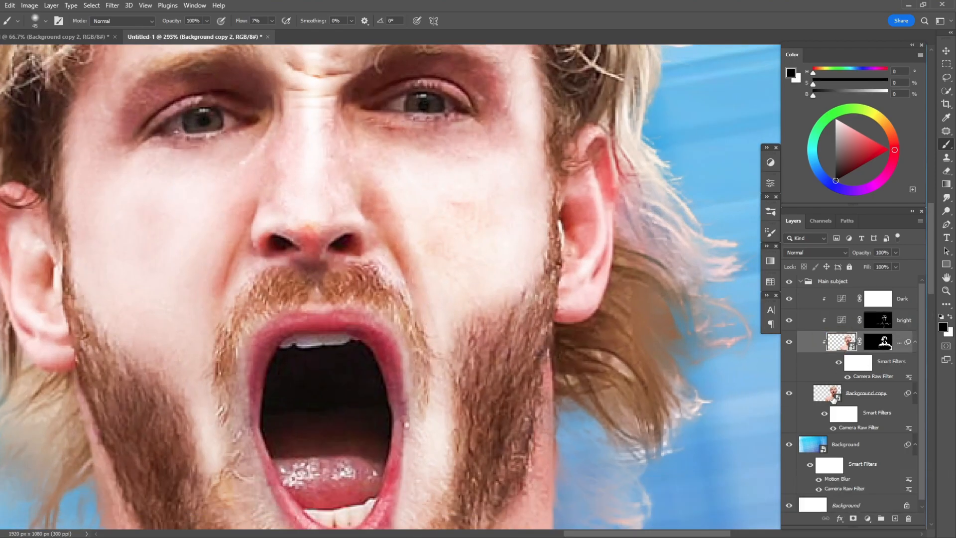
click(834, 396)
click(946, 131)
mouse_move(441, 188)
mouse_down()
mouse_move(483, 222)
mouse_move(448, 207)
mouse_up()
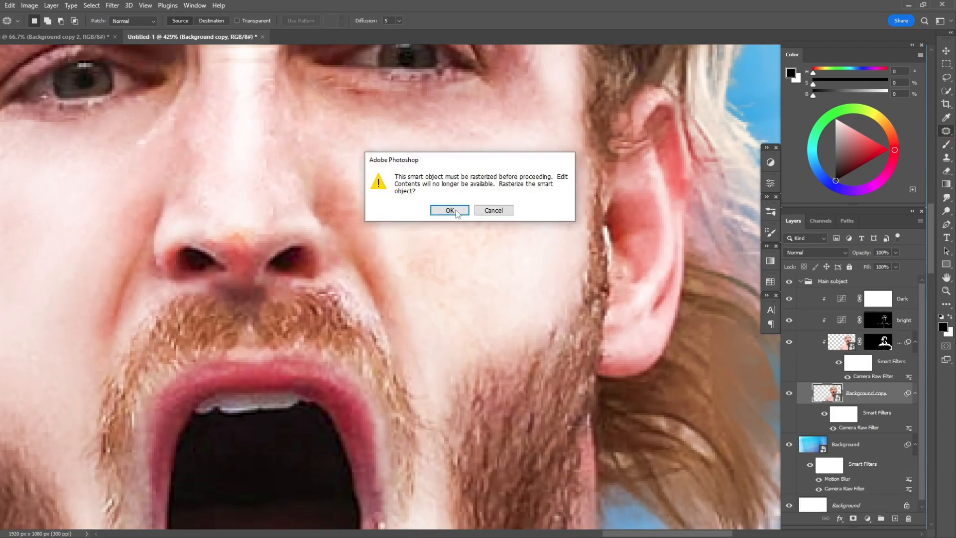
click(448, 207)
key(ctrl+d)
mouse_move(525, 200)
mouse_down()
mouse_move(525, 225)
mouse_move(458, 293)
mouse_up()
ctrl+alt+click(458, 291)
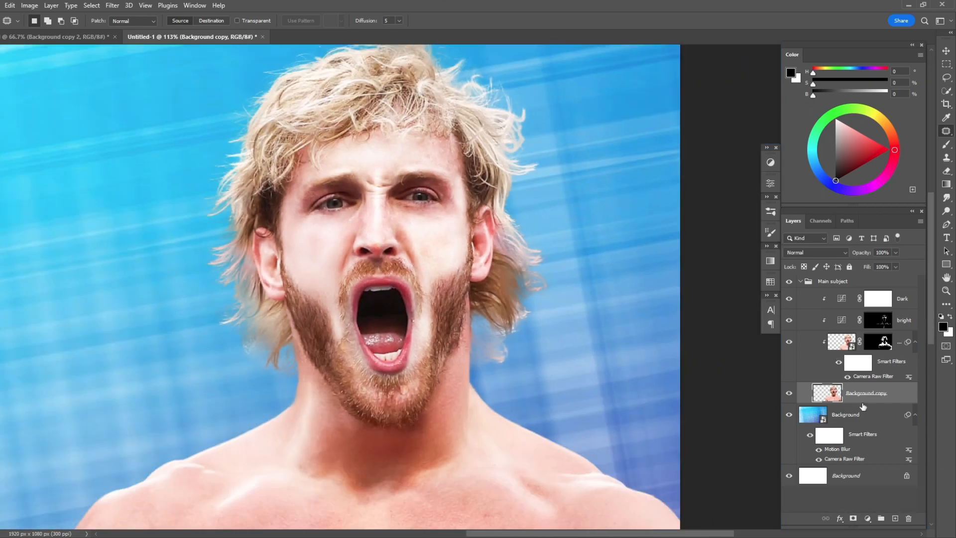
ctrl+alt+click(457, 292)
Step: Pull the Dark layer's RGB curve down to darken the subject and invert its mask to black
click(874, 302)
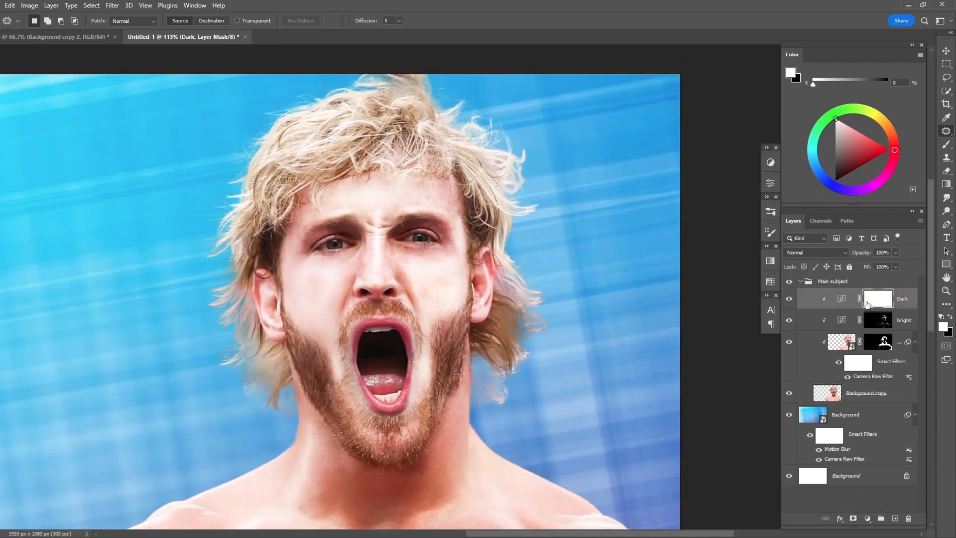
double_click(840, 299)
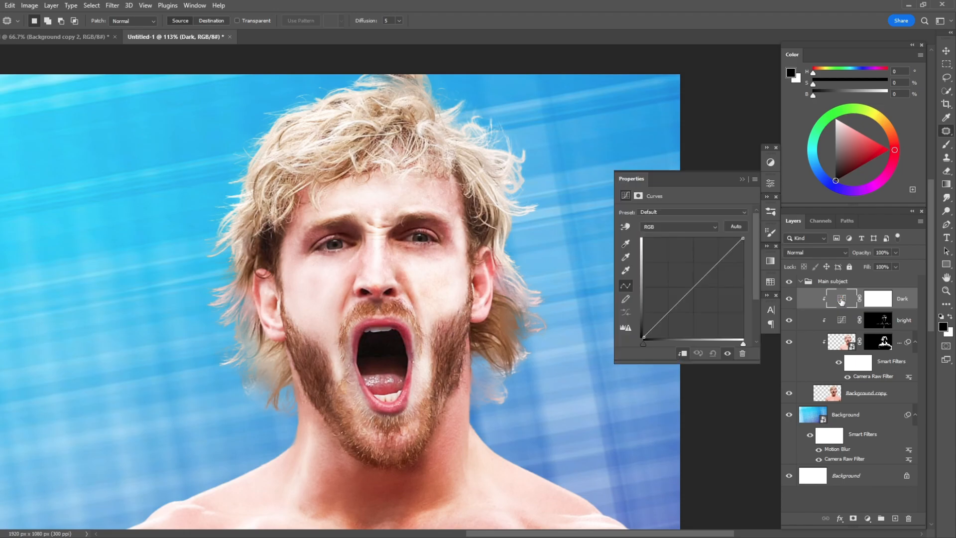
drag(706, 270, 709, 302)
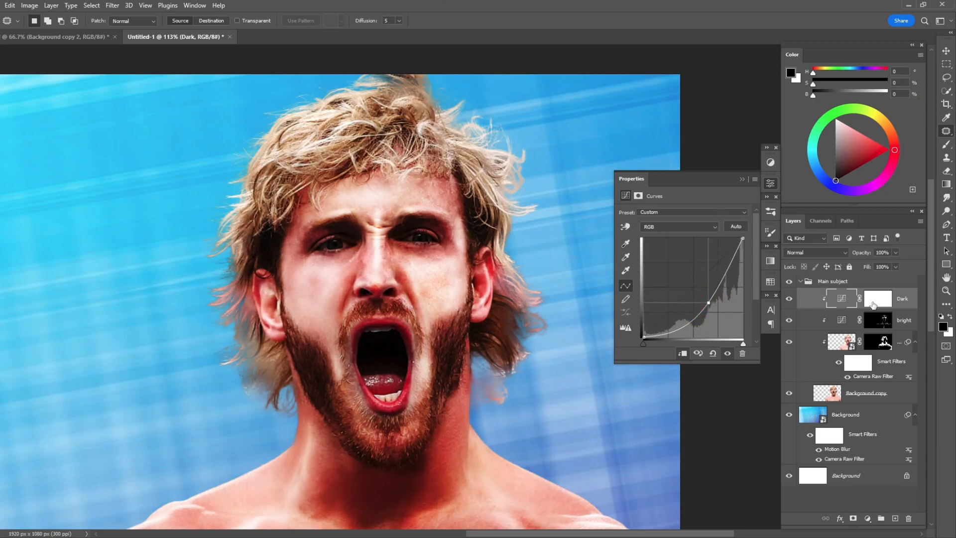
click(877, 299)
key(ctrl+i)
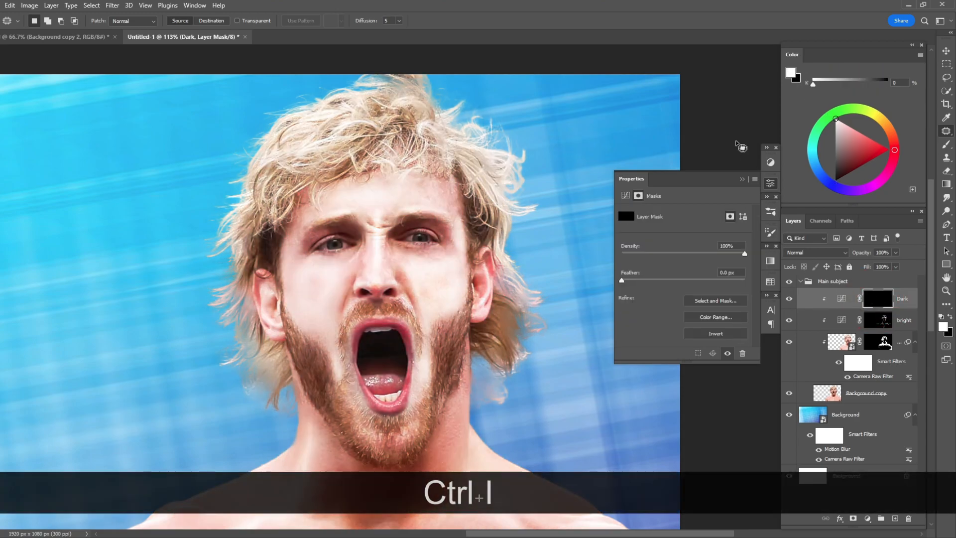
click(741, 180)
Step: Paint the Dark layer's mask white down the right-hand edge of the forehead, temple and sideburn at 7% flow
scroll(448, 239, up, 4)
key(b)
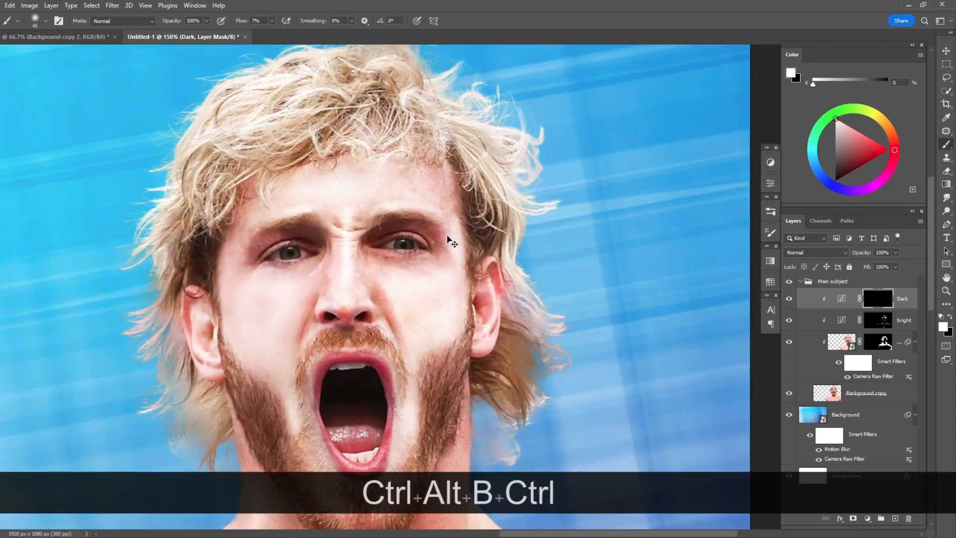
scroll(444, 180, up, 2)
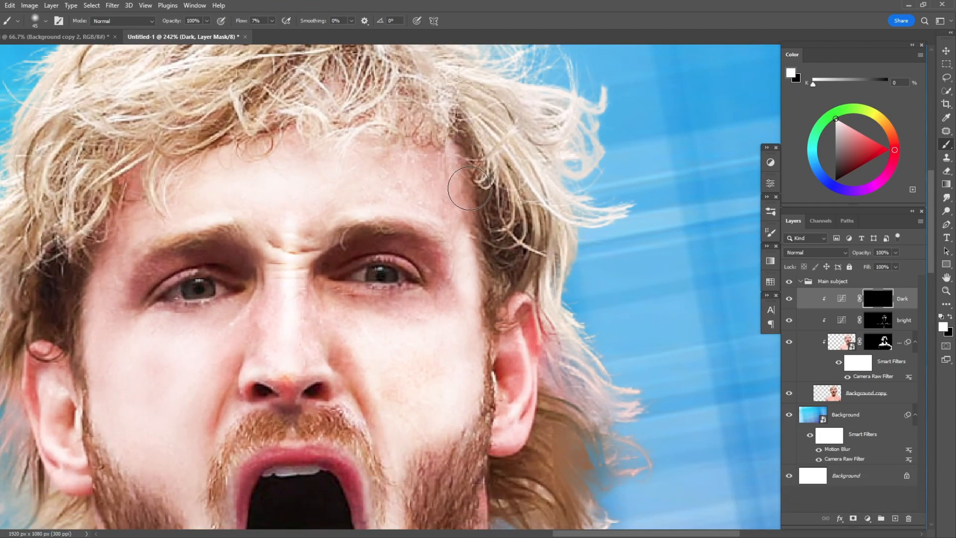
key(bracketright)
key(bracketright)
mouse_move(457, 166)
mouse_down()
mouse_move(486, 213)
mouse_move(485, 187)
mouse_move(491, 200)
mouse_move(470, 164)
mouse_move(489, 288)
mouse_move(482, 331)
mouse_up()
key(bracketleft)
key(bracketleft)
key(bracketleft)
key(space)
drag(484, 377, 509, 261)
Step: Extend the darkening on the Dark layer's mask along the left-hand hairline and the beard edges beside the ears
scroll(509, 261, down, 5)
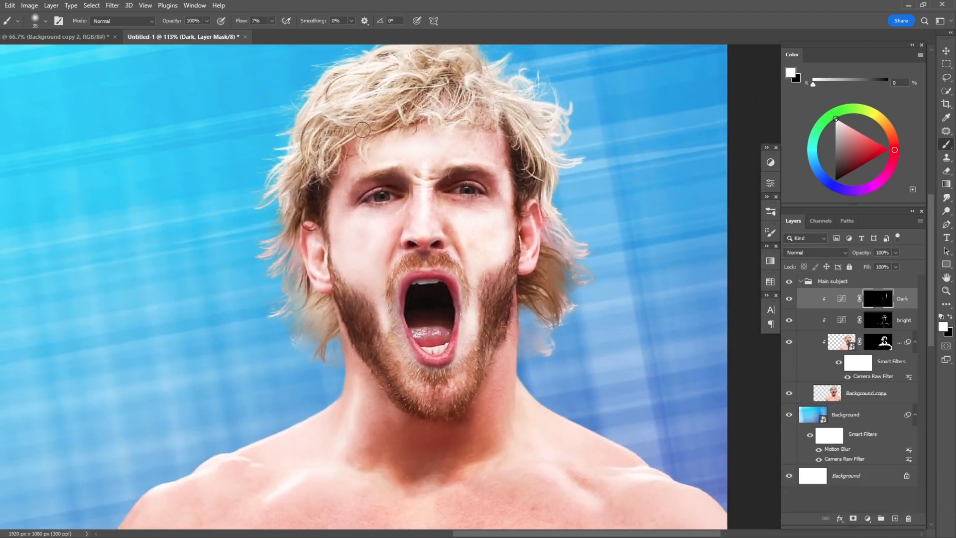
mouse_move(362, 130)
mouse_down()
mouse_move(393, 131)
mouse_move(356, 152)
mouse_move(394, 130)
mouse_up()
key(bracketright)
key(bracketright)
key(bracketright)
key(bracketright)
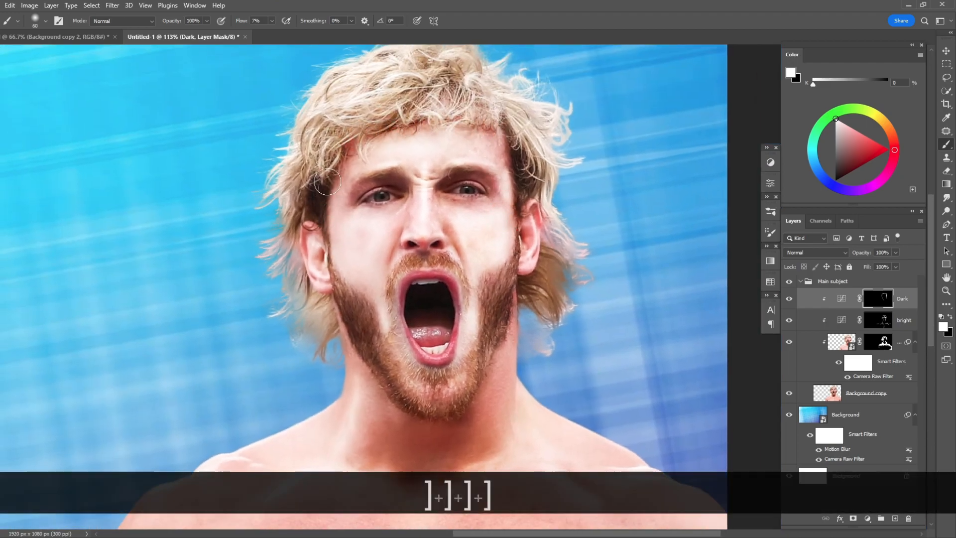
drag(330, 247, 341, 267)
drag(520, 289, 523, 164)
Step: Paint the Dark layer's mask white along both outer edges of the neck down to the shoulders
scroll(520, 249, down, 1)
scroll(520, 249, up, 3)
drag(567, 232, 559, 316)
key(bracketleft)
key(bracketleft)
key(bracketleft)
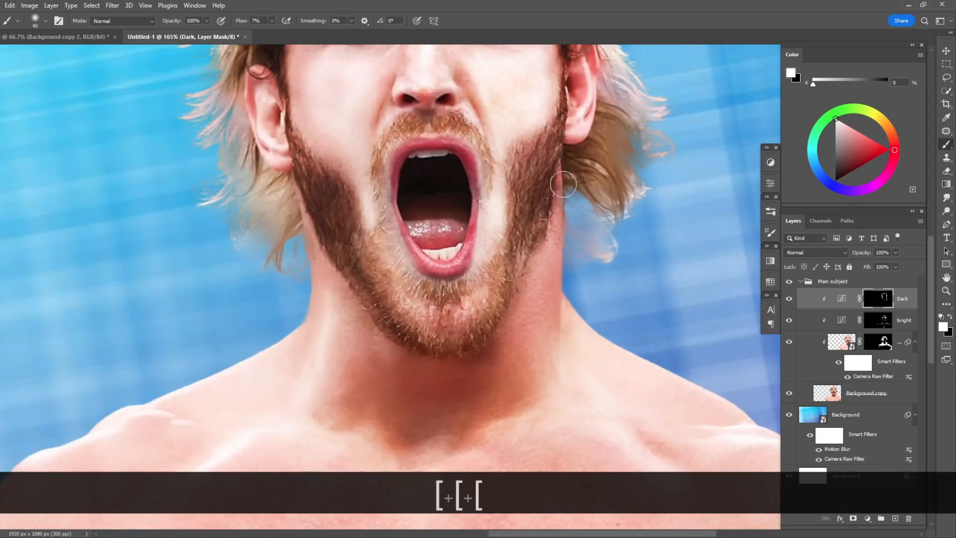
mouse_move(297, 217)
mouse_down()
mouse_move(310, 337)
mouse_move(263, 412)
mouse_up()
click(606, 394)
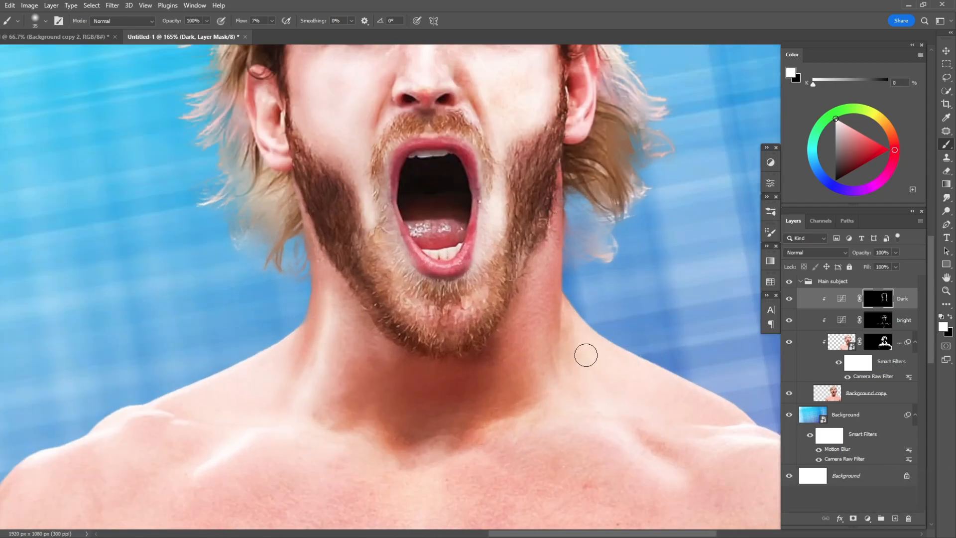
Step: Check the darkening against the whole subject by undoing and redoing the latest strokes
scroll(658, 395, down, 3)
scroll(717, 379, up, 3)
scroll(439, 386, down, 3)
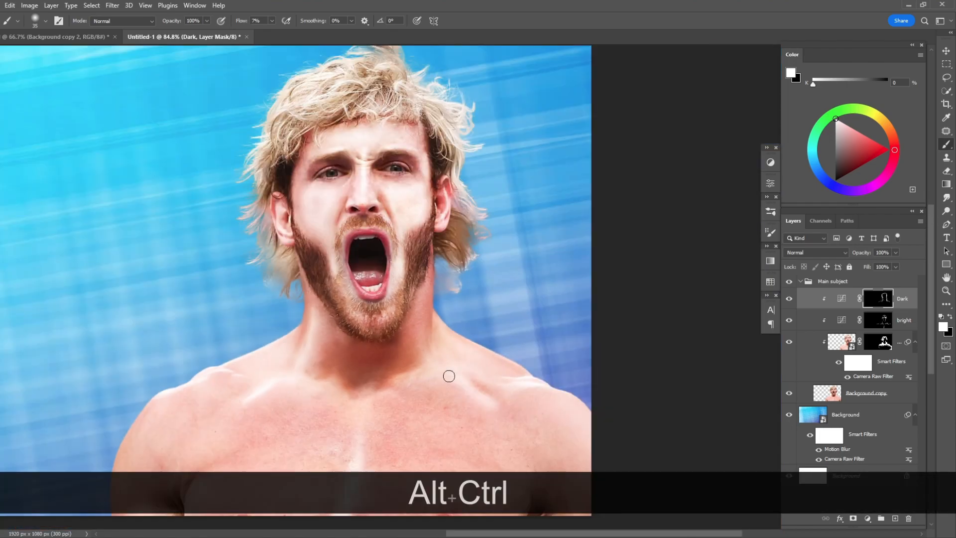
scroll(440, 386, up, 1)
key(ctrl+z)
key(ctrl+shift+z)
key(ctrl+shift+z)
scroll(543, 304, down, 2)
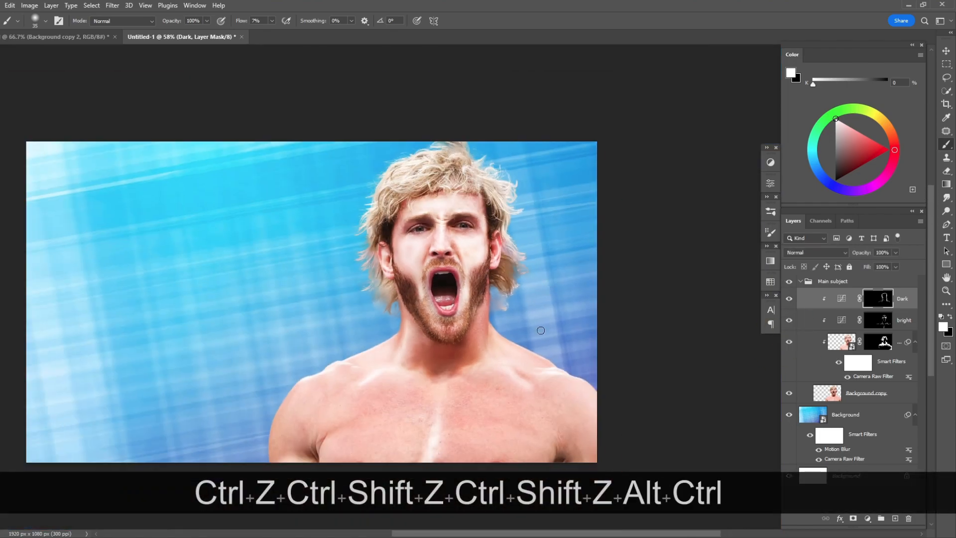
Step: Lower the bright layer's opacity to 79% and paint its mask white over the lower lip with a small brush
click(849, 320)
scroll(448, 306, up, 6)
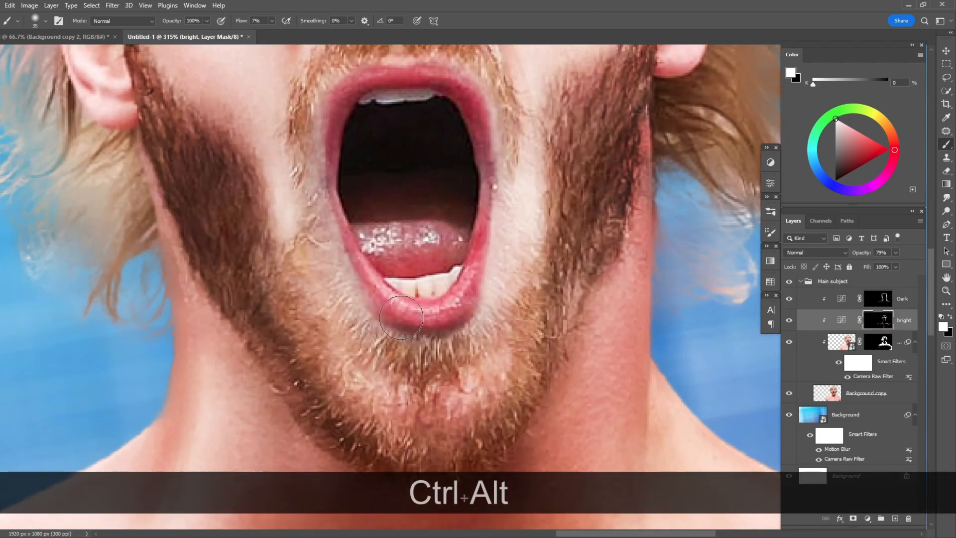
key([)
key([)
key([)
key([)
key([)
key([)
key([)
drag(372, 279, 457, 308)
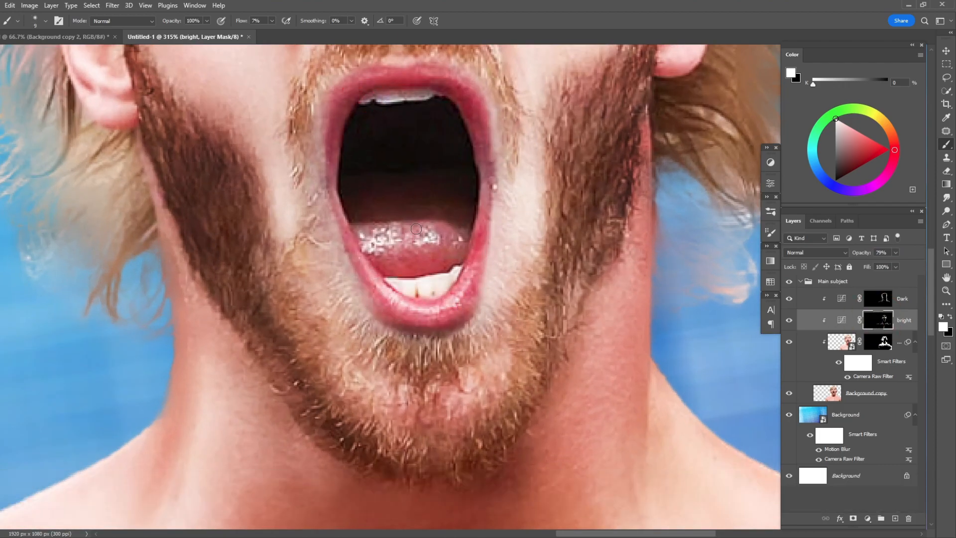
scroll(436, 229, down, 6)
key(v)
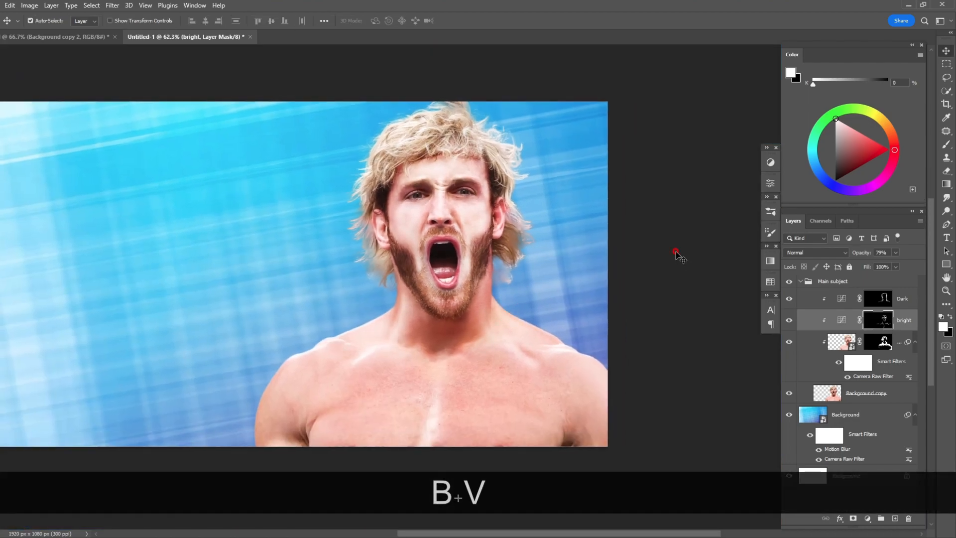
Step: Add a Curves adjustment layer above the Dark layer and raise its RGB curve to brighten the image strongly
key(KP_2)
click(879, 302)
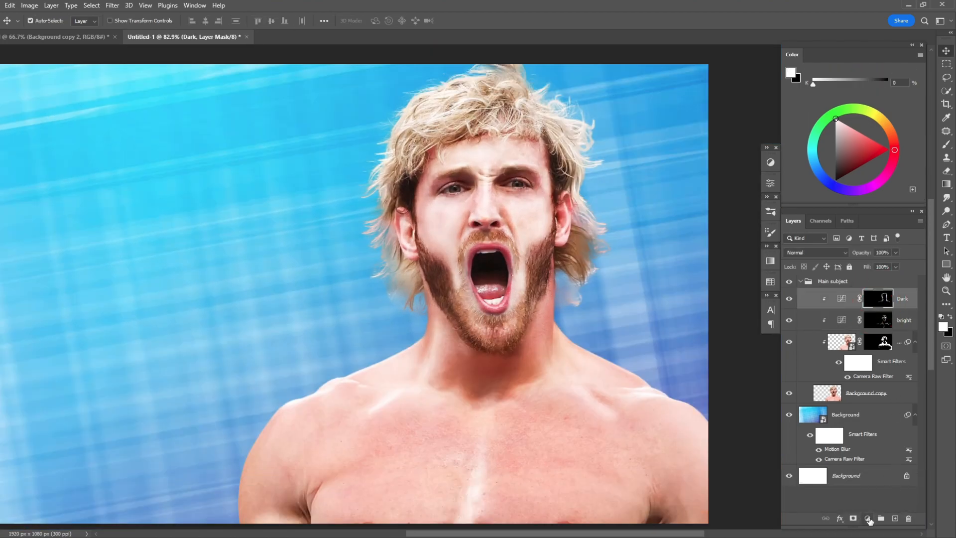
click(867, 519)
click(875, 384)
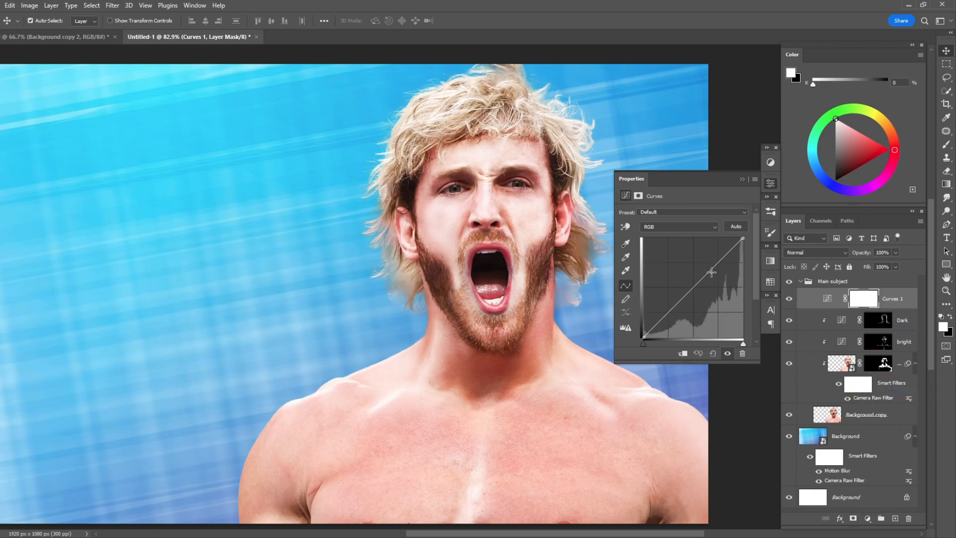
drag(717, 265, 702, 256)
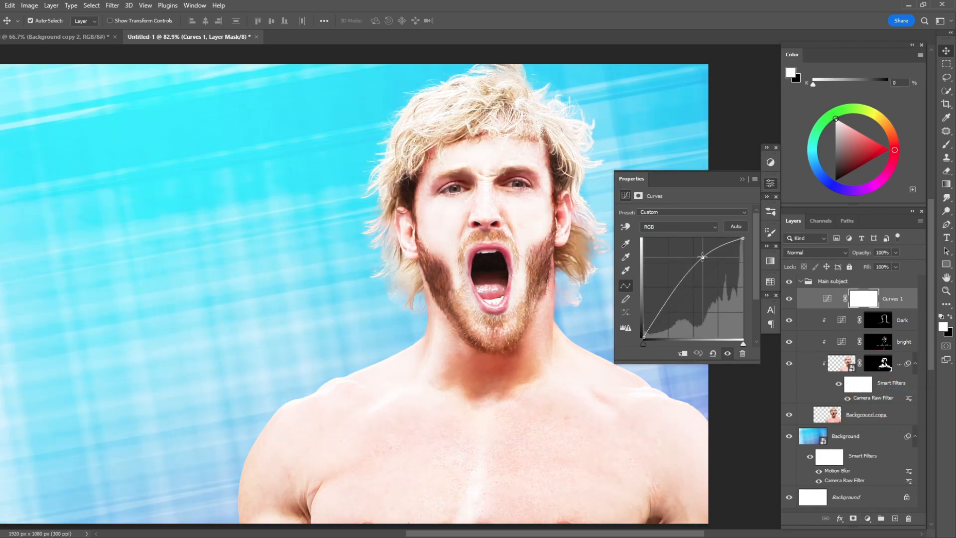
scroll(508, 170, up, 2)
scroll(508, 171, up, 3)
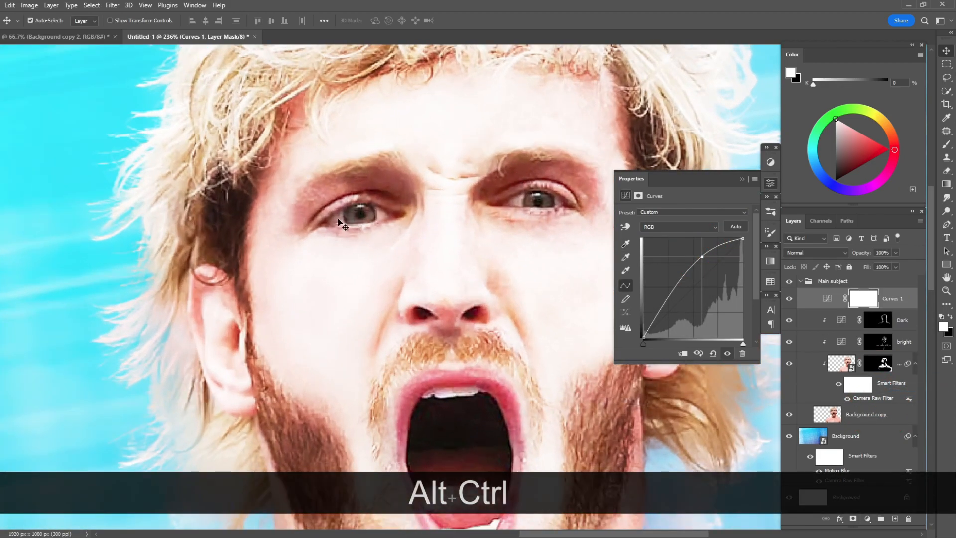
drag(699, 256, 696, 258)
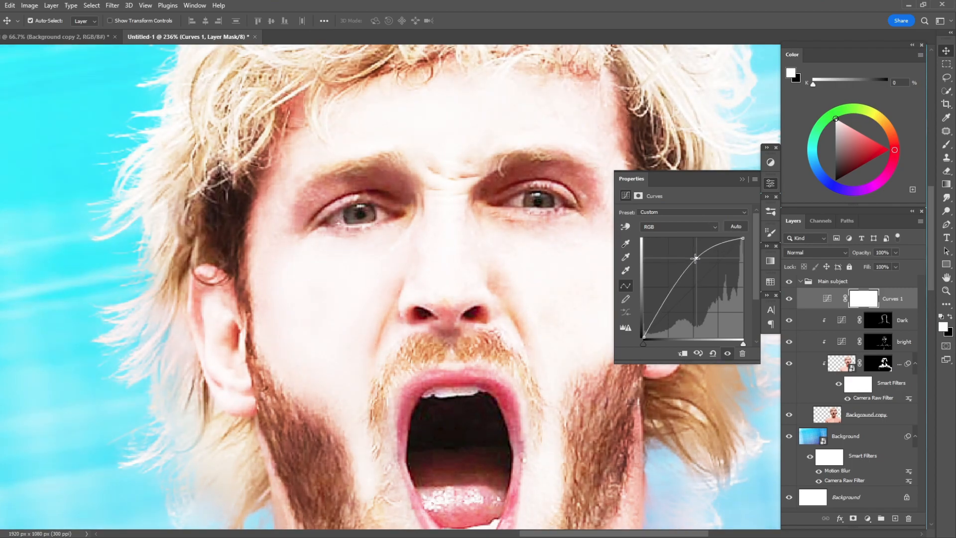
Step: Invert the new Curves layer's mask to black to hide the brightening
click(864, 298)
key(ctrl+i)
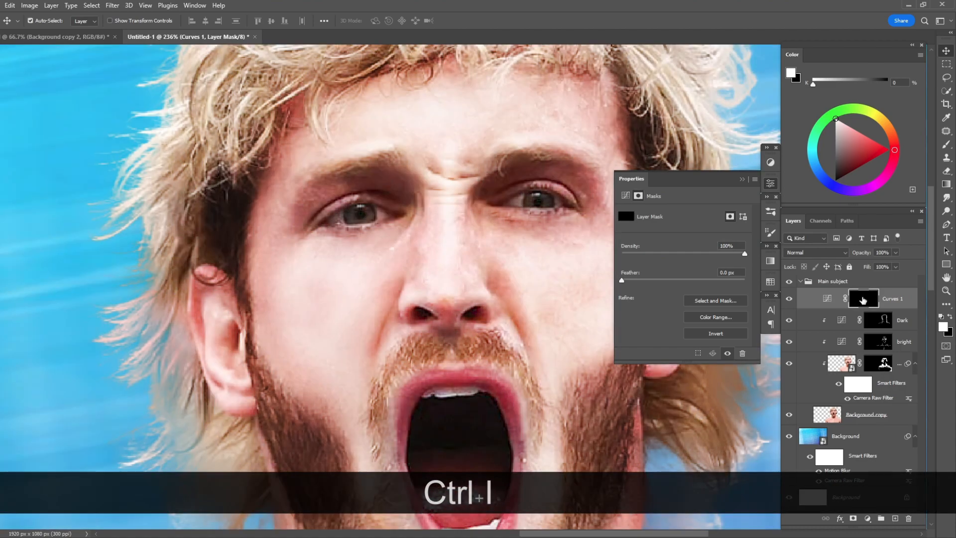
scroll(547, 264, up, 3)
click(742, 179)
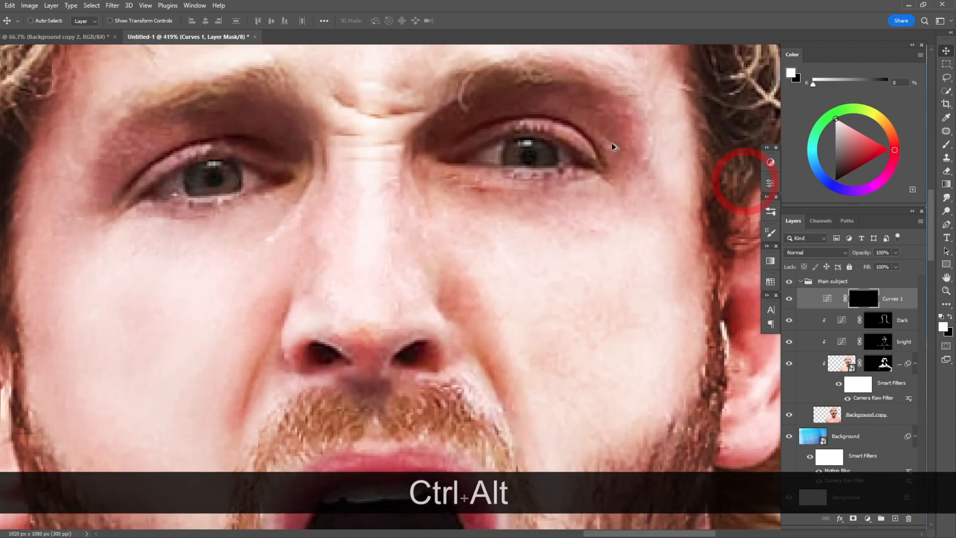
Step: Set the brush to 7 px with 69% hardness and 100% flow for detail work on the eyes
scroll(529, 139, down, 3)
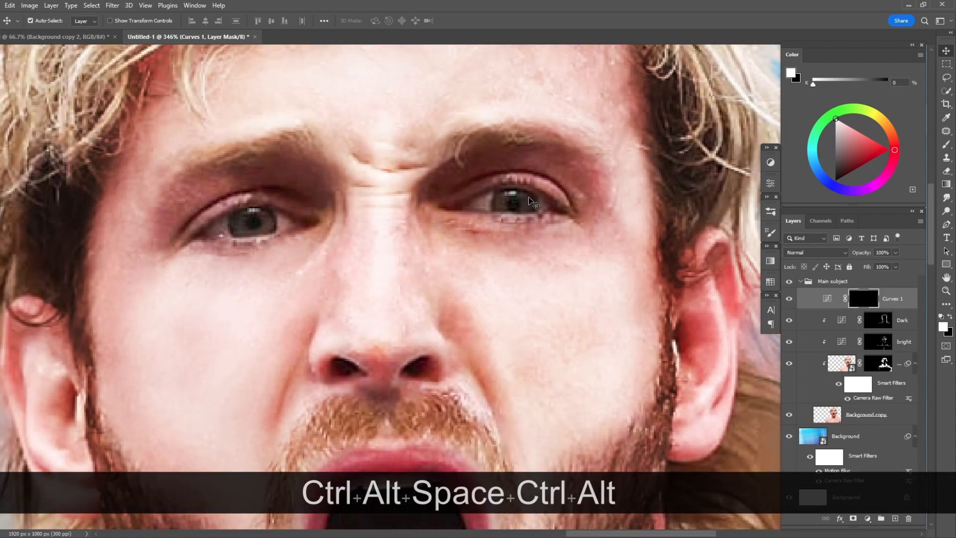
key(b)
key(bracketleft)
key(bracketleft)
key(bracketleft)
key(bracketright)
click(44, 21)
drag(42, 79, 49, 82)
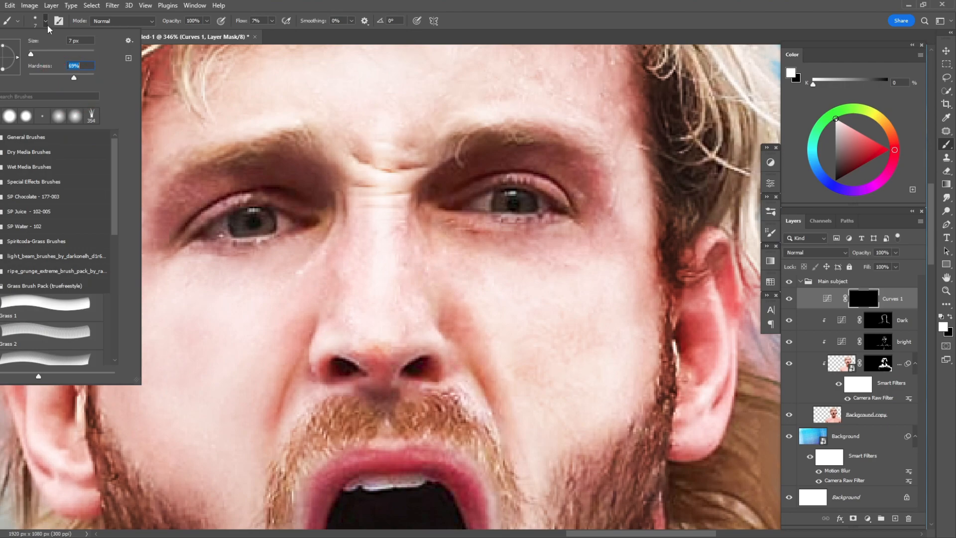
click(46, 22)
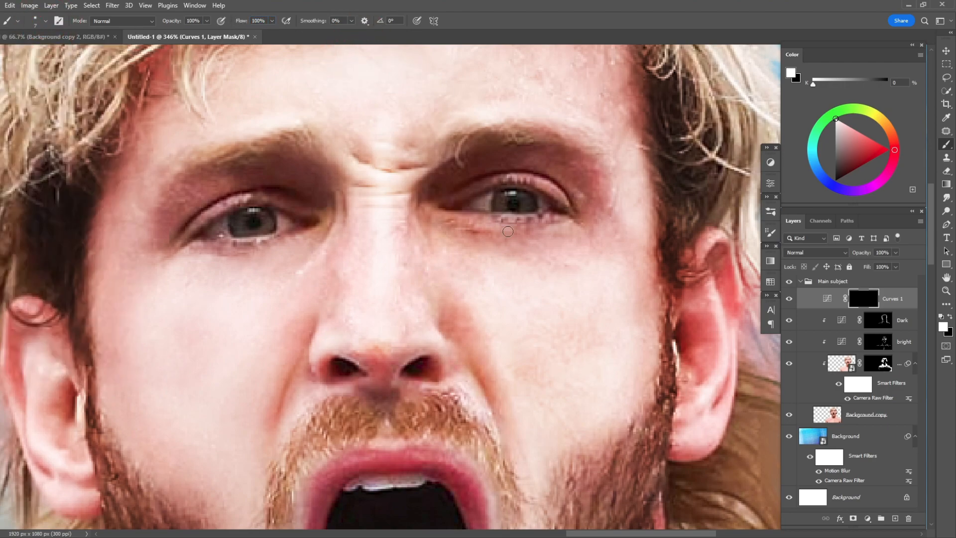
Step: Paint the Curves 1 mask white over the iris and white of the right-hand eye with a tiny brush
key(bracketleft)
key(bracketright)
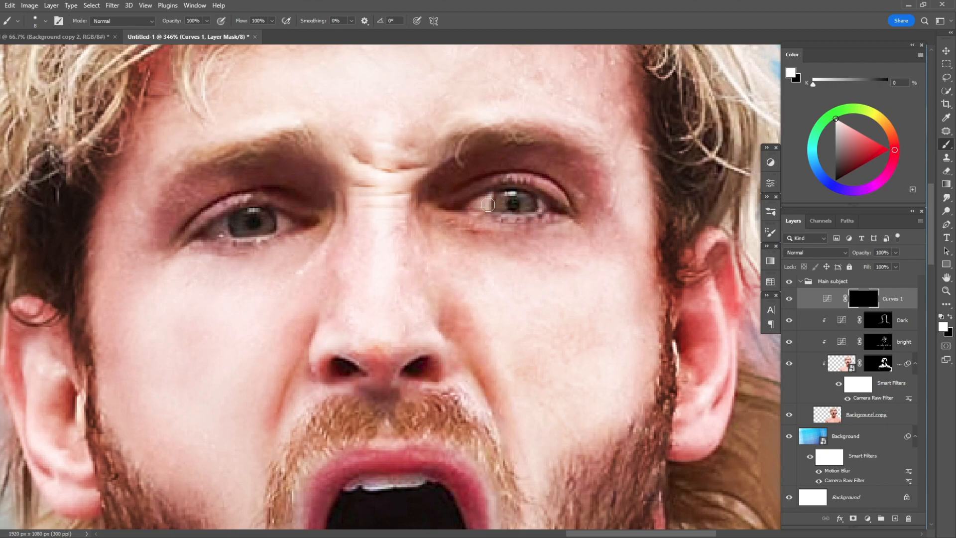
key(bracketleft)
click(533, 204)
key(bracketleft)
key(bracketleft)
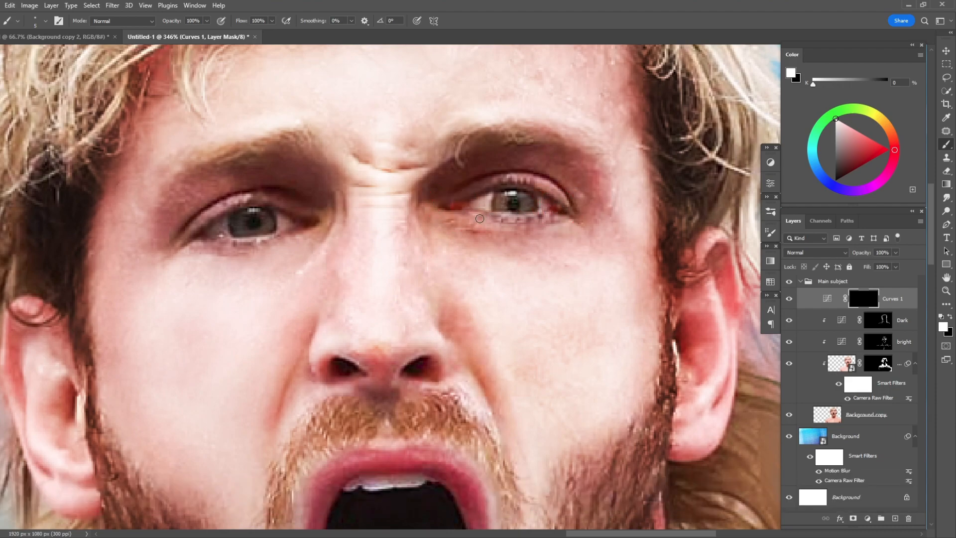
Step: Paint the Curves 1 mask white over the iris and white of the left-hand eye to brighten it
key(x)
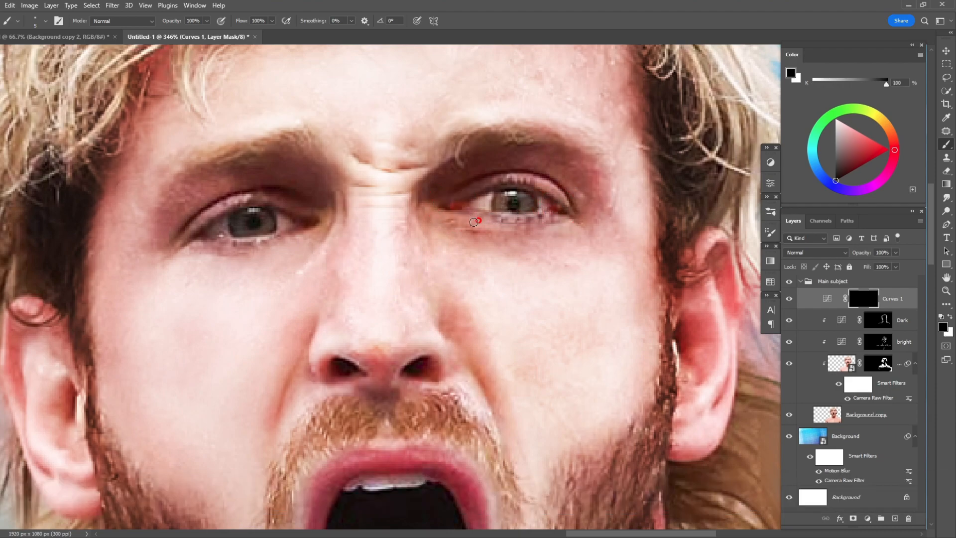
drag(235, 228, 279, 229)
key(x)
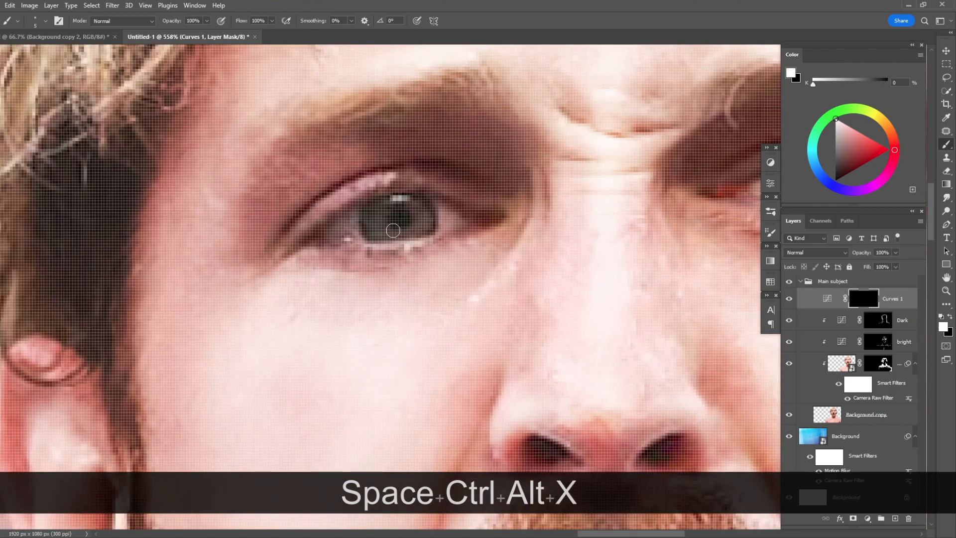
ctrl+alt+click(409, 237)
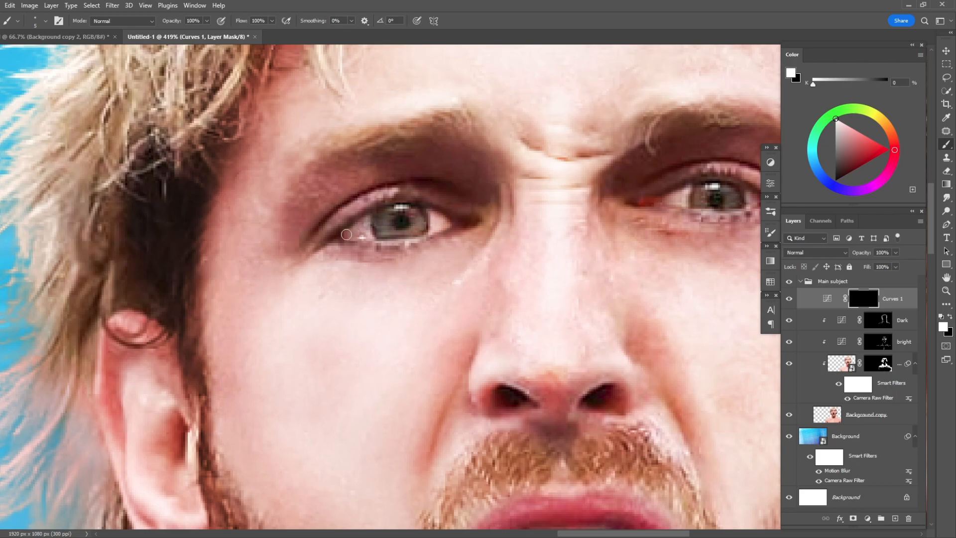
scroll(388, 252, down, 5)
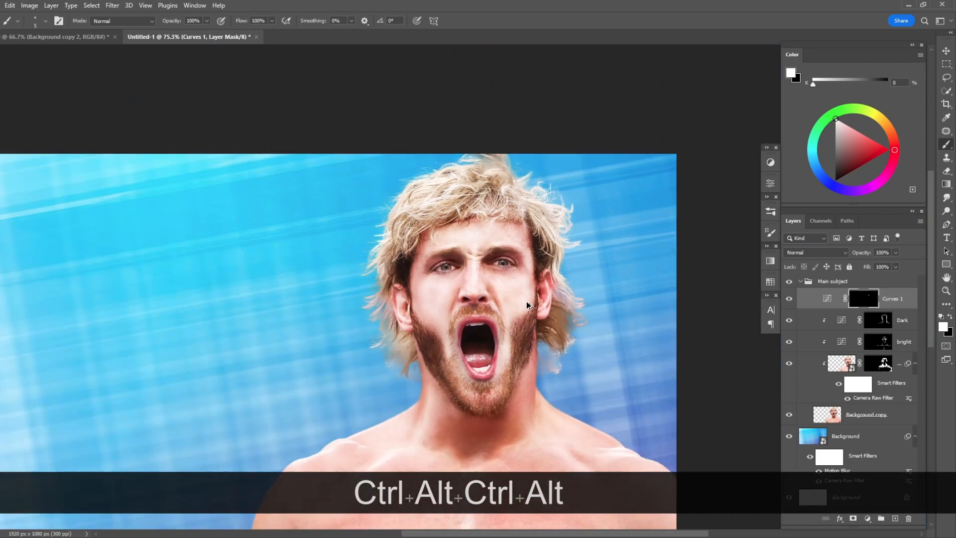
Step: Toggle the Curves 1 layer off and on to compare the eyes before and after brightening
drag(527, 300, 488, 258)
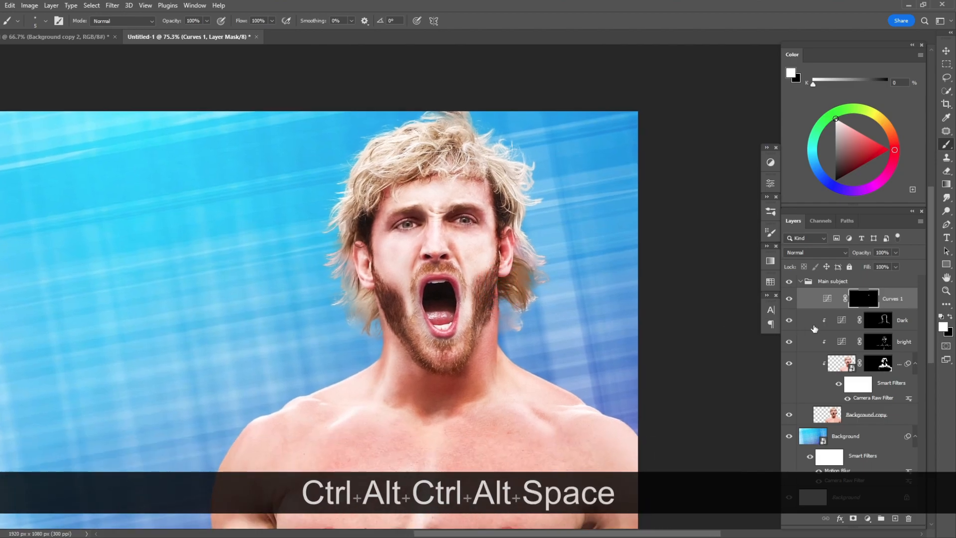
click(790, 298)
click(790, 299)
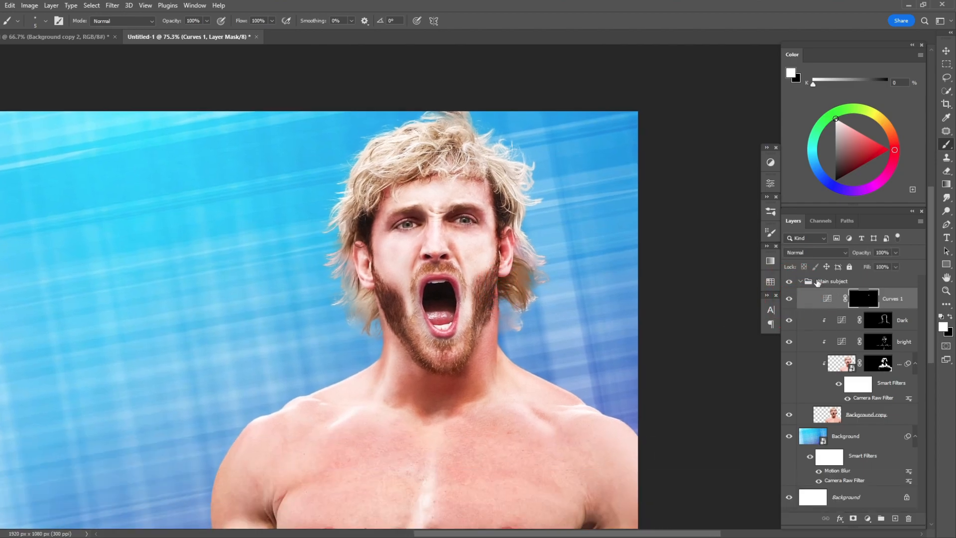
scroll(577, 291, down, 2)
drag(565, 304, 538, 291)
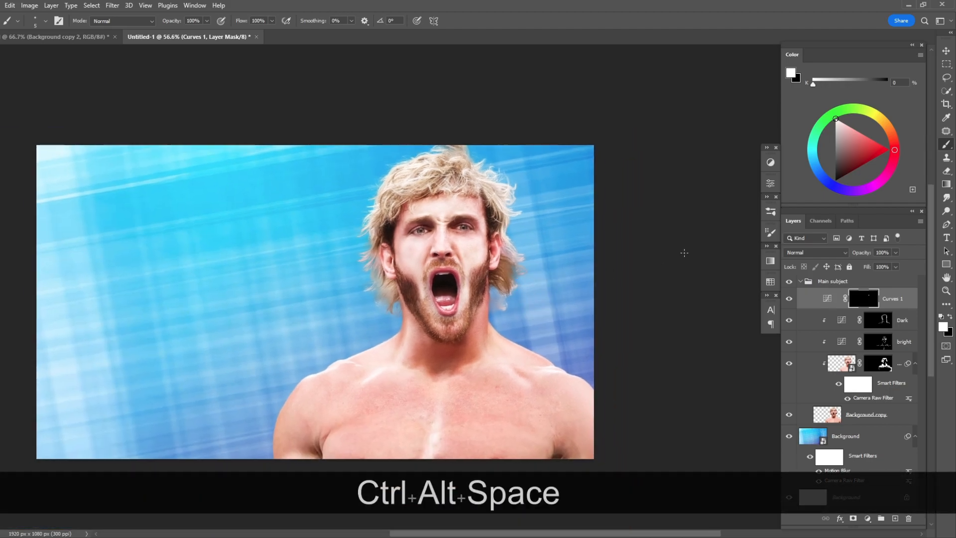
Step: Add a 96ff00 solid color fill layer between the blurred Background layer and the main subject group, and invert its mask to black
key(v)
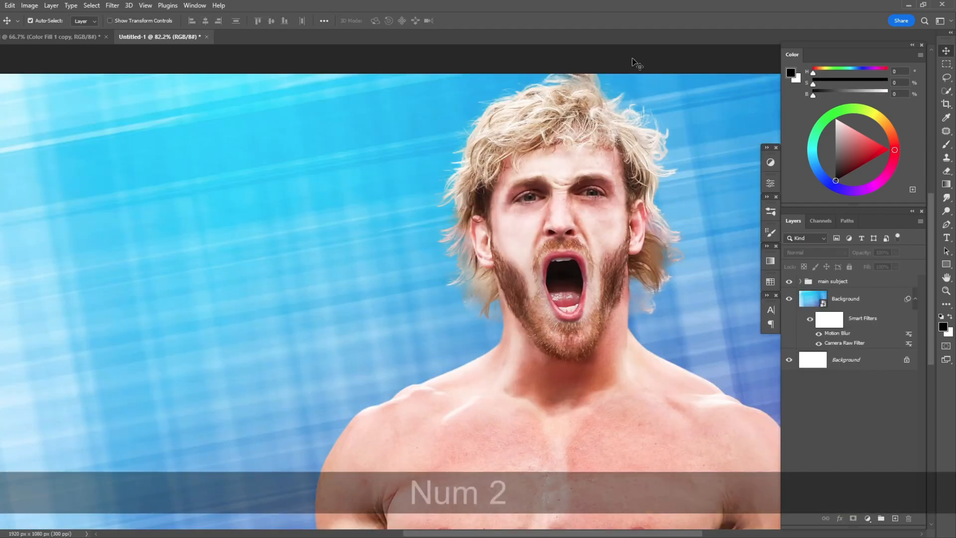
click(840, 283)
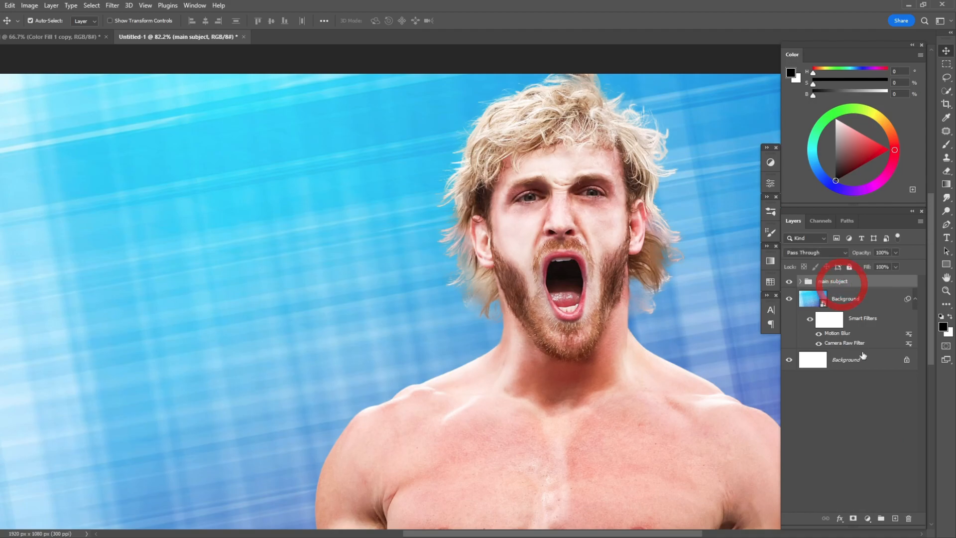
key(alt+bracketleft)
click(868, 518)
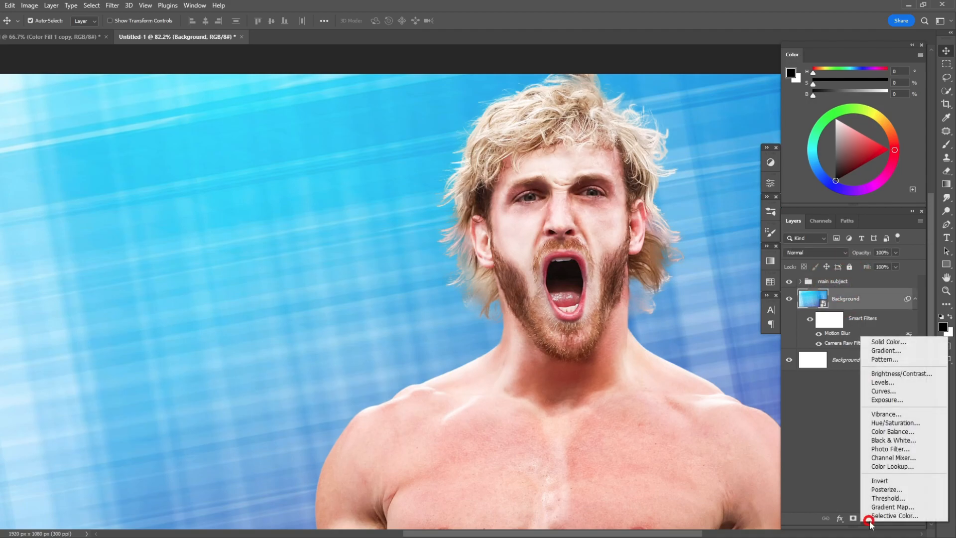
click(876, 344)
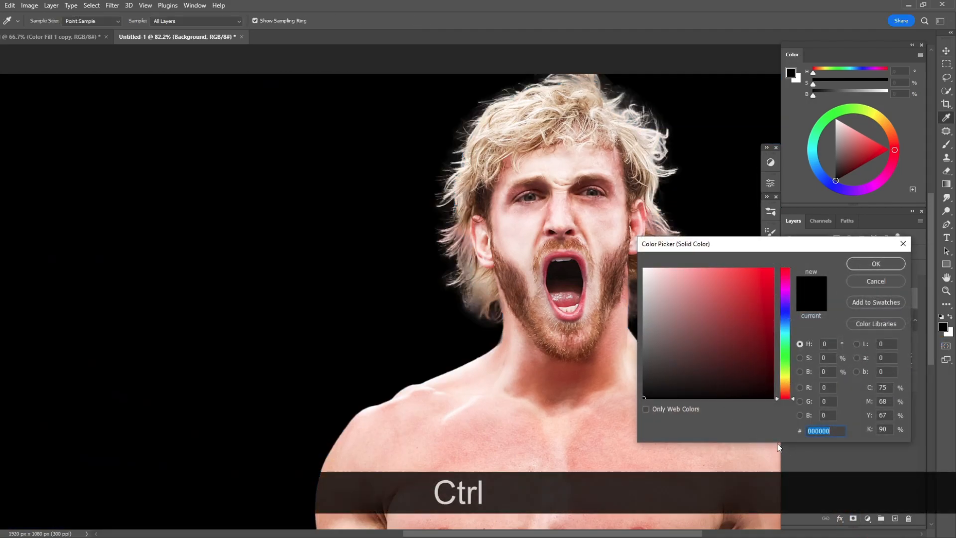
text(96ff00)
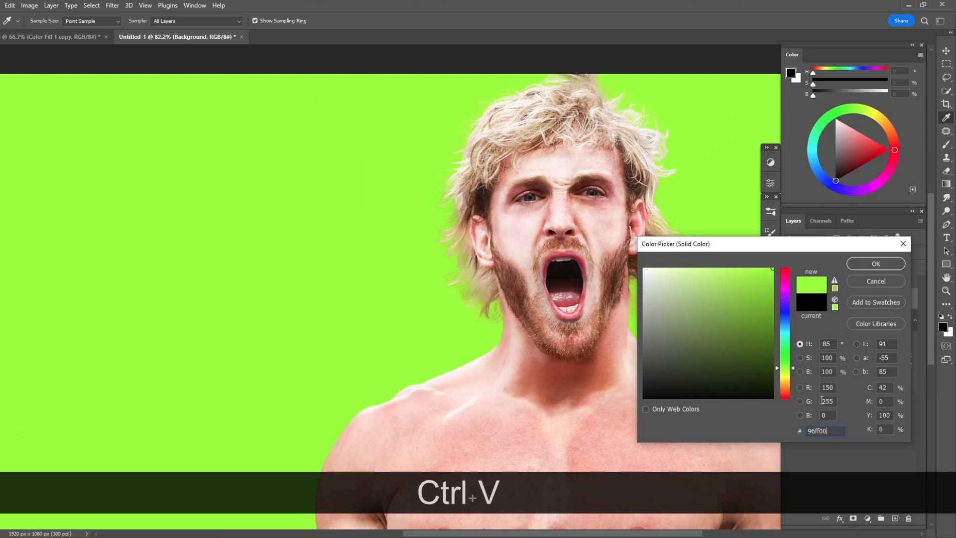
click(875, 264)
click(850, 304)
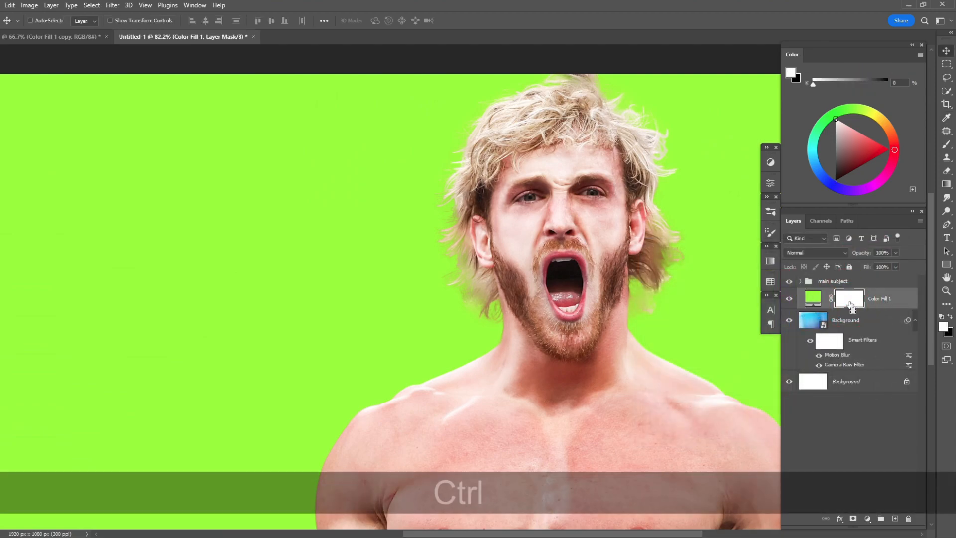
key(ctrl+i)
Step: Set up a soft 250 px brush with lower hardness and 41% flow for painting the green glow
drag(548, 288, 525, 305)
key(b)
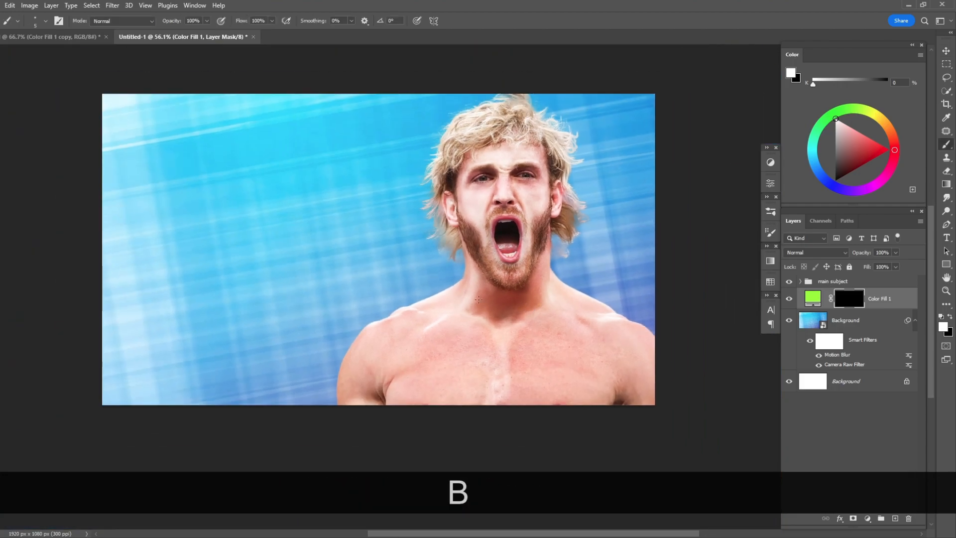
key(bracketright)
key(bracketright)
key(bracketright)
key(bracketright)
key(bracketright)
key(bracketright)
key(bracketright)
key(bracketright)
key(bracketright)
key(bracketright)
key(bracketleft)
key(bracketleft)
key(bracketleft)
mouse_move(373, 389)
mouse_down()
mouse_move(375, 367)
mouse_move(385, 387)
mouse_up()
key(ctrl+z)
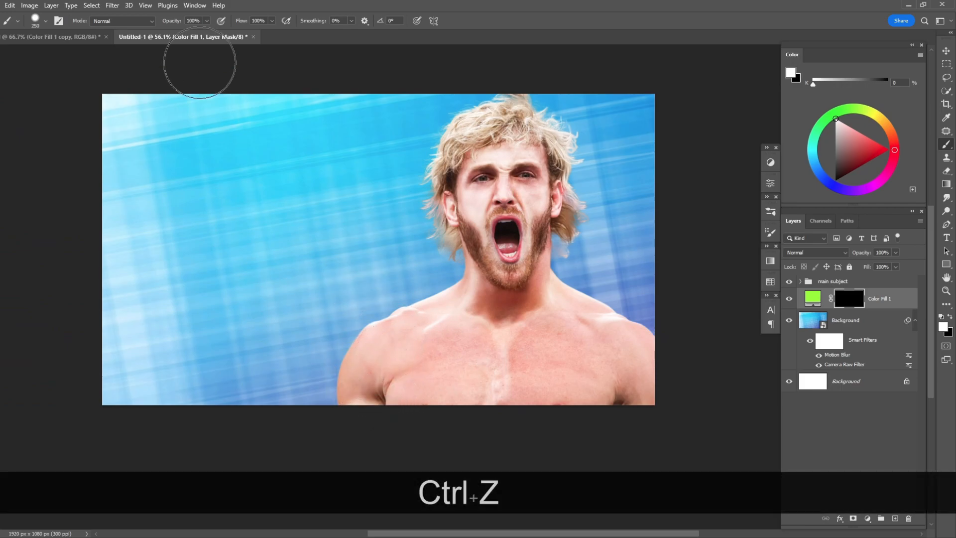
click(46, 21)
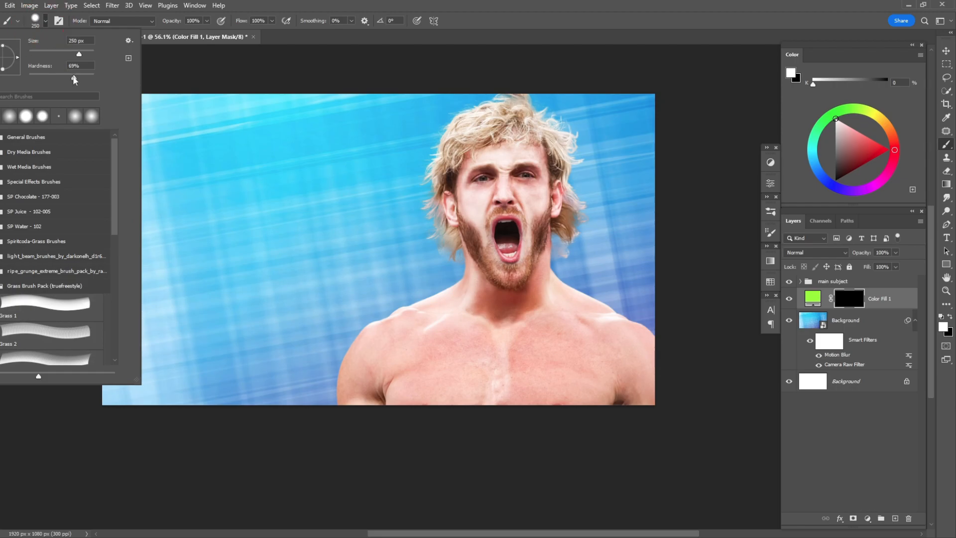
click(45, 23)
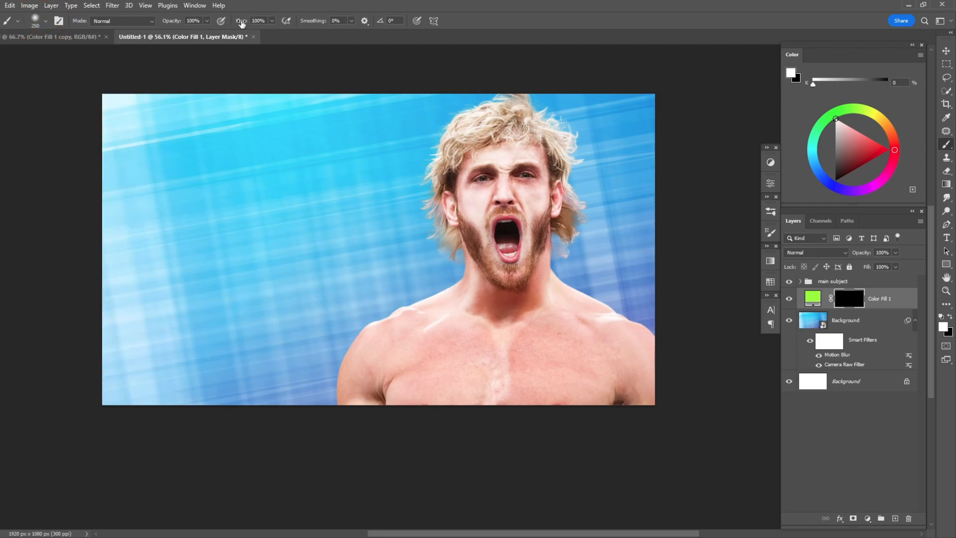
Step: Paint the Color Fill 1 mask white behind the man's shoulders, neck and hair, enlarging the brush to 300 px for the head
drag(350, 406, 356, 373)
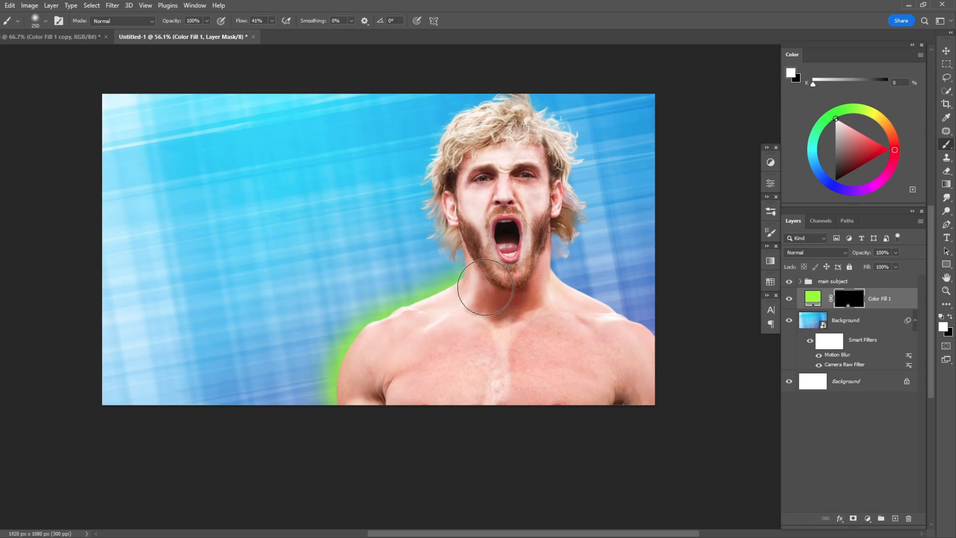
mouse_move(554, 287)
mouse_down()
mouse_move(593, 320)
mouse_move(585, 304)
mouse_up()
key(bracketright)
click(536, 199)
mouse_move(539, 191)
mouse_down()
mouse_move(530, 139)
mouse_move(490, 131)
mouse_move(457, 184)
mouse_move(466, 242)
mouse_move(454, 199)
mouse_up()
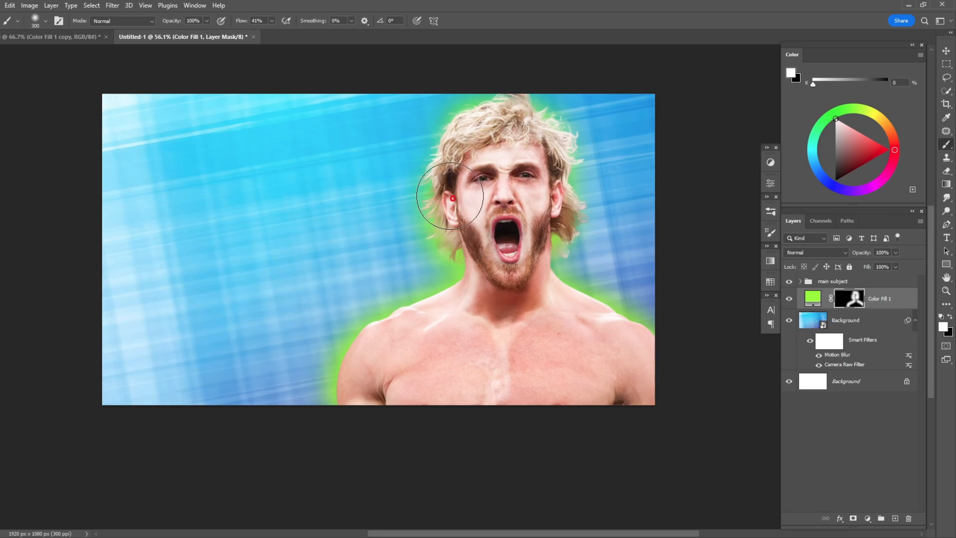
Step: Add a white solid color fill layer above Color Fill 1 and invert its mask to black
click(867, 518)
click(876, 342)
click(653, 262)
click(874, 261)
key(ctrl+i)
Step: Paint the Color Fill 2 mask white close to the shoulders and neck, using 67% flow and a brush reduced to 125 px
mouse_move(397, 367)
mouse_down()
mouse_move(367, 372)
mouse_move(381, 345)
mouse_move(441, 303)
mouse_move(372, 343)
mouse_move(358, 376)
mouse_move(403, 333)
mouse_move(462, 297)
mouse_move(435, 302)
mouse_up()
key(ctrl+z)
key(ctrl+z)
key(ctrl+z)
click(434, 313)
key(bracketleft)
key(bracketleft)
key(bracketleft)
key(bracketleft)
key(bracketleft)
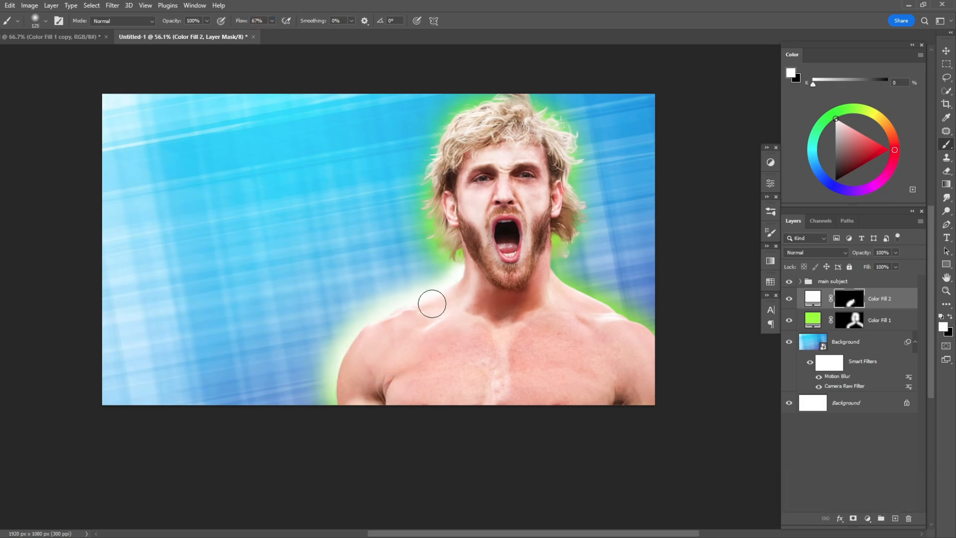
drag(551, 282, 576, 308)
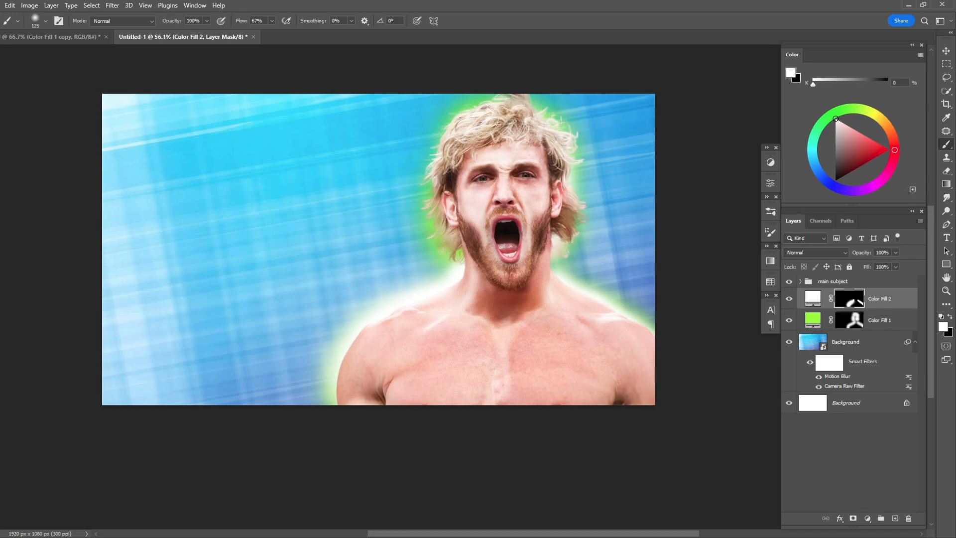
key(ctrl+z)
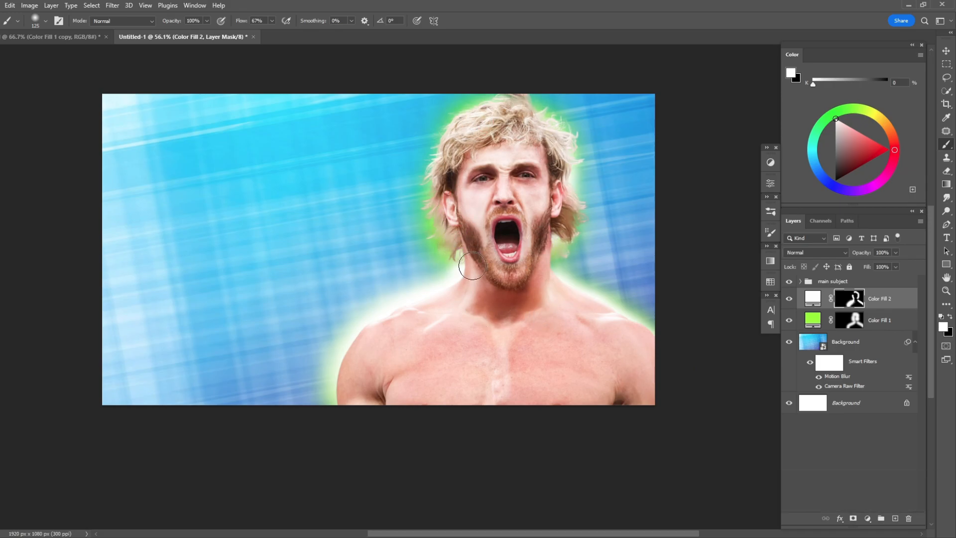
Step: Trim the white glow beside the left-hand side of the neck by painting the Color Fill 2 mask black with a 90 px brush
key(x)
key(bracketleft)
key(bracketleft)
click(442, 274)
scroll(579, 388, down, 1)
scroll(623, 258, up, 3)
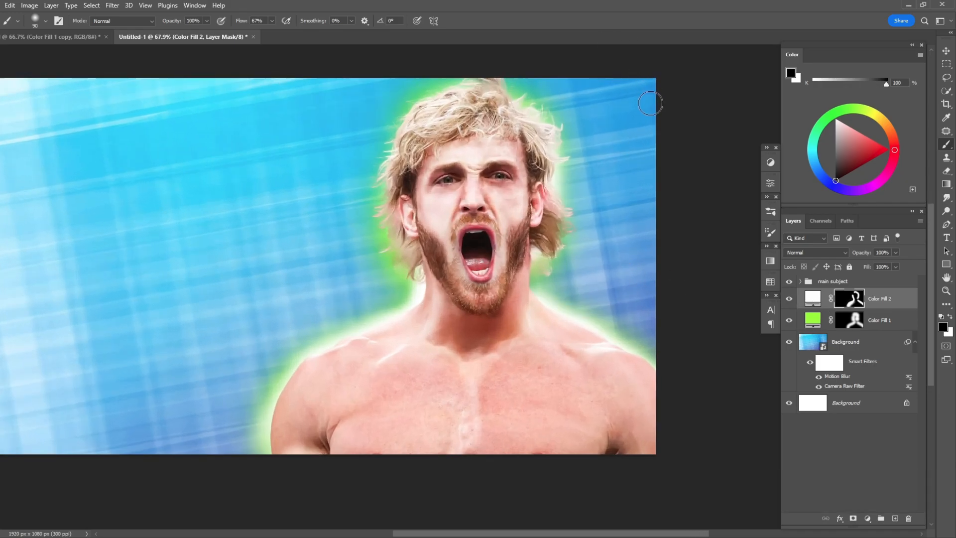
Step: Hide and restore Color Fill 1 and Color Fill 2 to compare the image without and with the glow
key(v)
ctrl+click(798, 309)
click(789, 298)
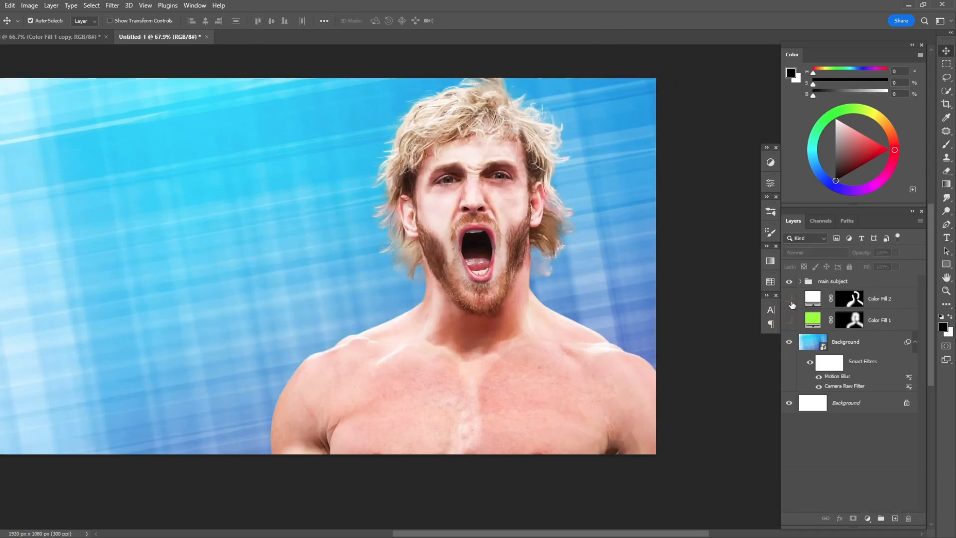
key(ctrl+z)
Step: Add a 96ff00 solid color fill layer above the main subject group and invert its mask to black
click(852, 281)
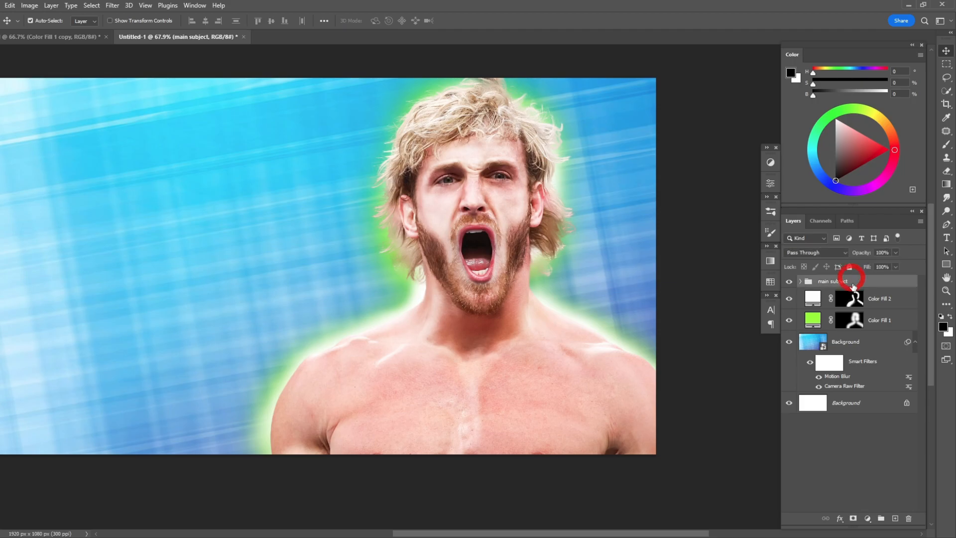
click(867, 518)
click(881, 339)
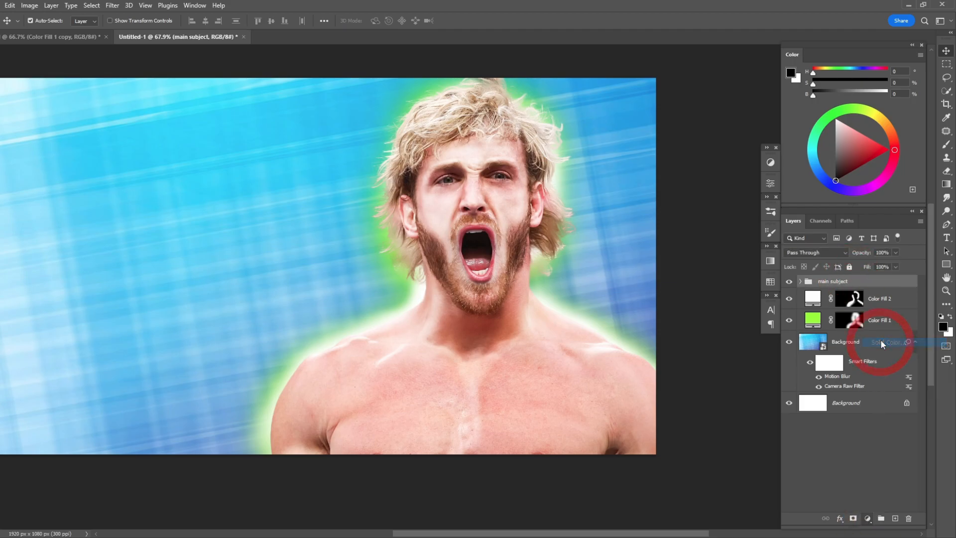
text(96ff00)
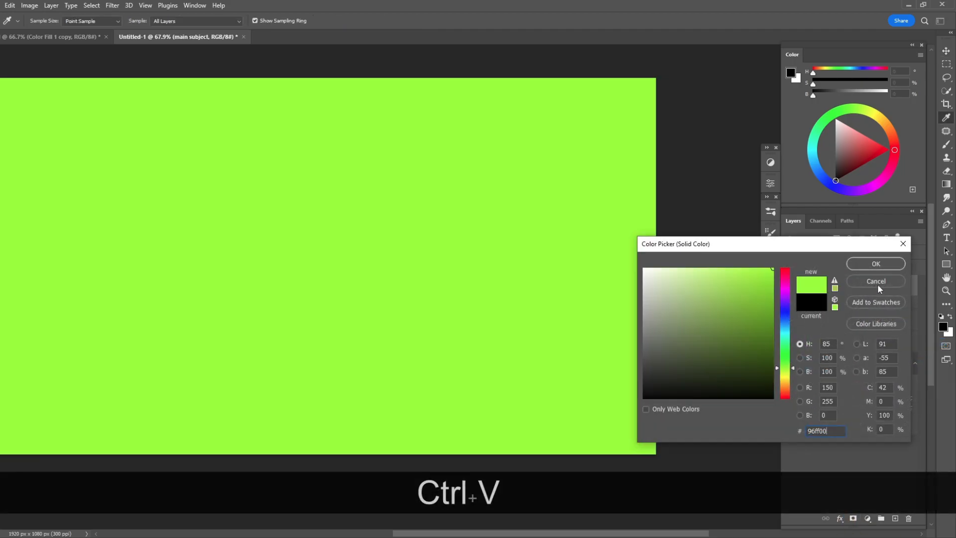
click(889, 265)
click(855, 286)
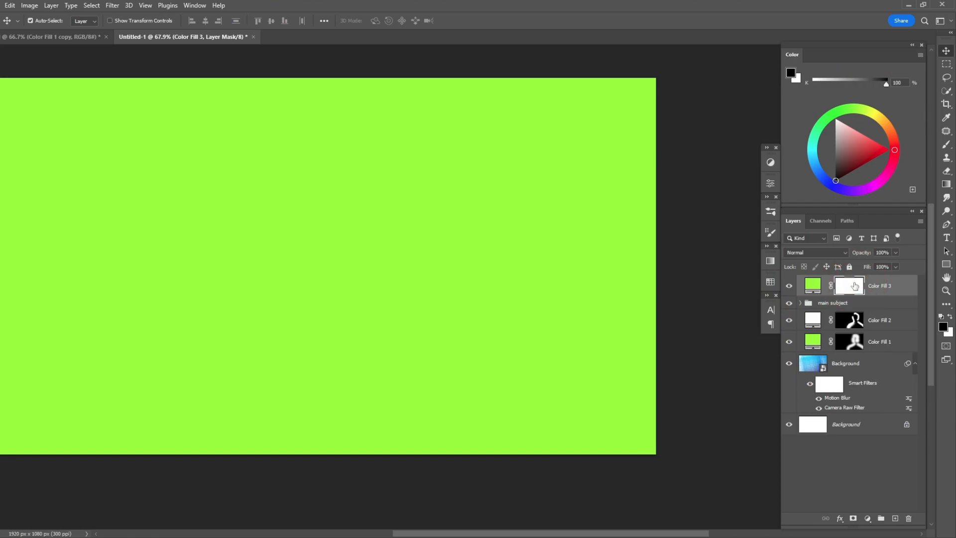
key(ctrl+i)
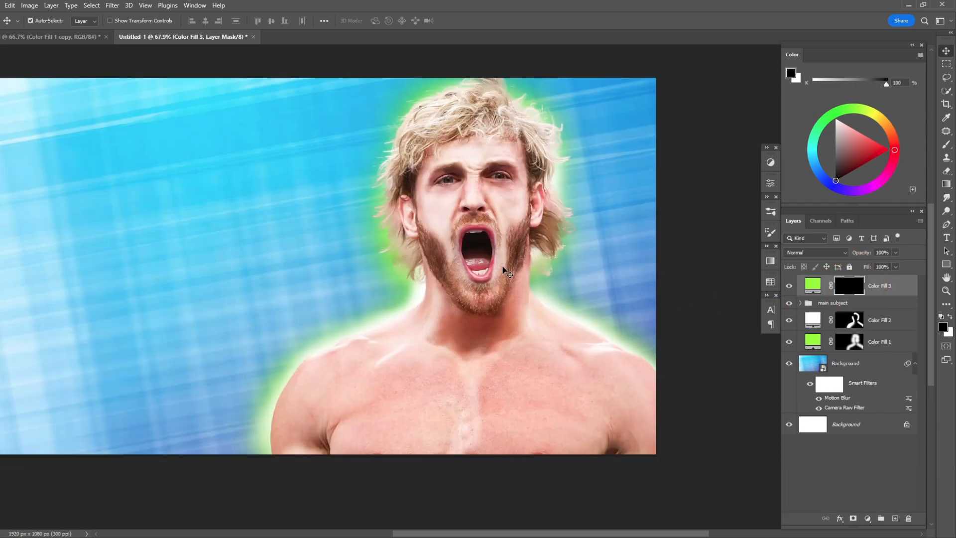
Step: Clip Color Fill 3 to the main subject group and ready a white brush at 27% flow
key(b)
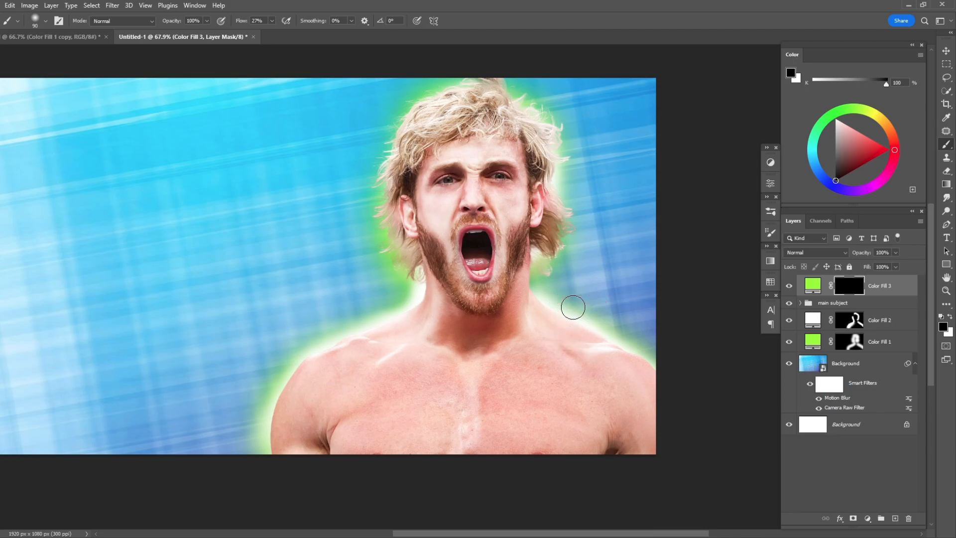
key(x)
key(ctrl+z)
key(alt)
alt+click(900, 296)
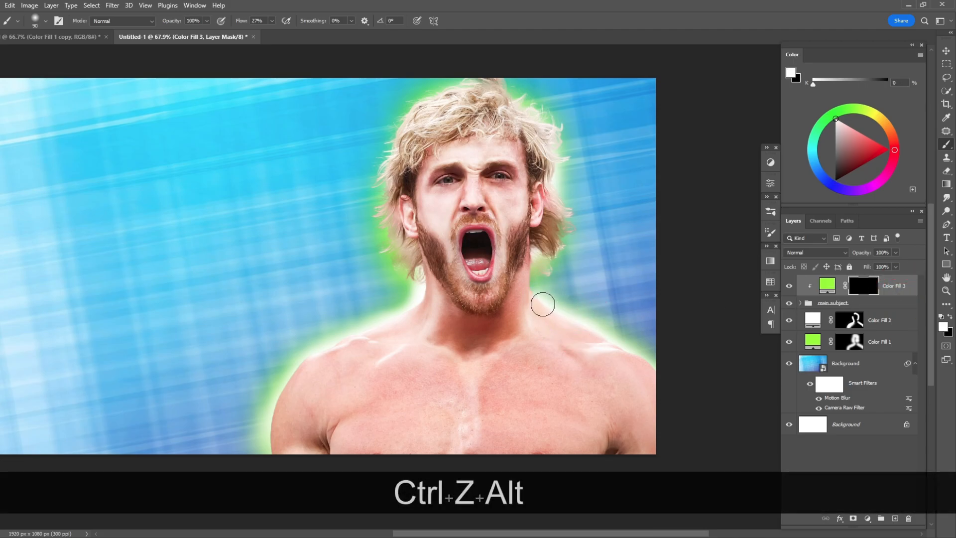
Step: Paint a green rim light along both shoulder edges on the Color Fill 3 mask with a 90 px brush at 14% flow
drag(543, 305, 560, 310)
key(ctrl+z)
scroll(615, 308, up, 5)
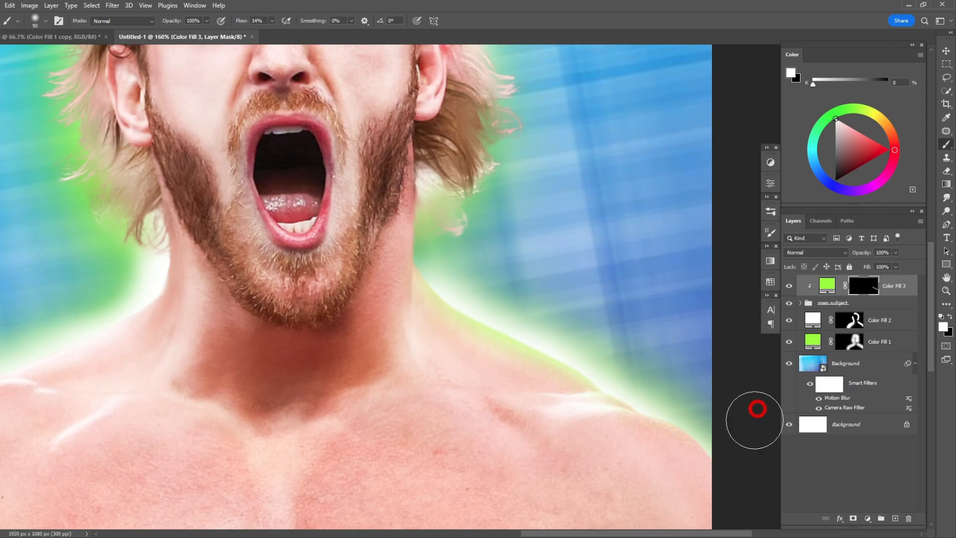
key(space)
drag(362, 355, 549, 305)
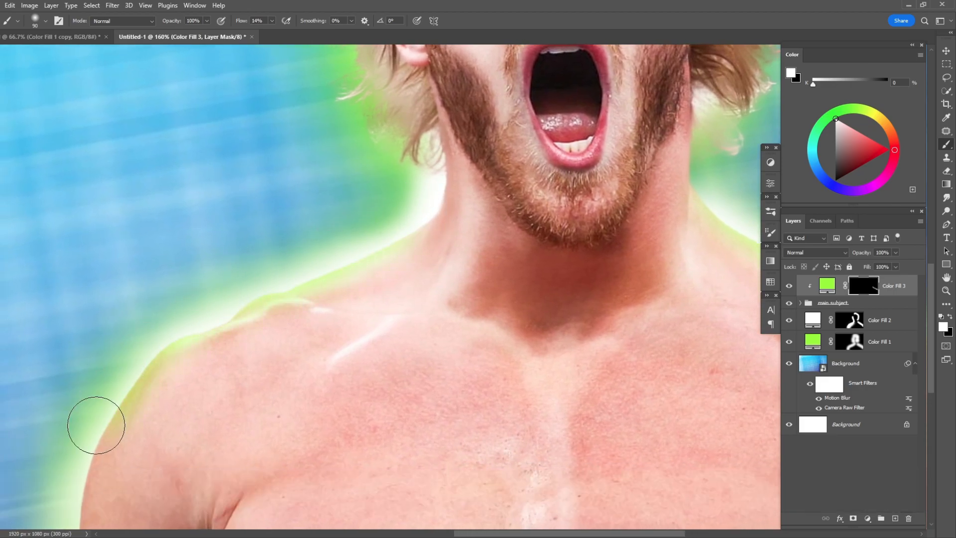
drag(105, 410, 104, 486)
Step: Extend the green rim light on the Color Fill 3 mask along the edges of the neck
scroll(247, 292, down, 2)
scroll(426, 175, up, 4)
drag(400, 182, 405, 160)
drag(238, 22, 233, 23)
key(ctrl+z)
key(space)
drag(412, 204, 164, 243)
scroll(542, 219, down, 5)
Step: Paint a faint green tint around the hair edges on the Color Fill 3 mask with a 175 px brush at 5% flow
key(space)
drag(543, 219, 478, 400)
key(bracketright)
key(bracketright)
key(bracketright)
key(bracketright)
key(bracketright)
key(bracketright)
key(bracketright)
key(bracketright)
key(bracketright)
key(bracketright)
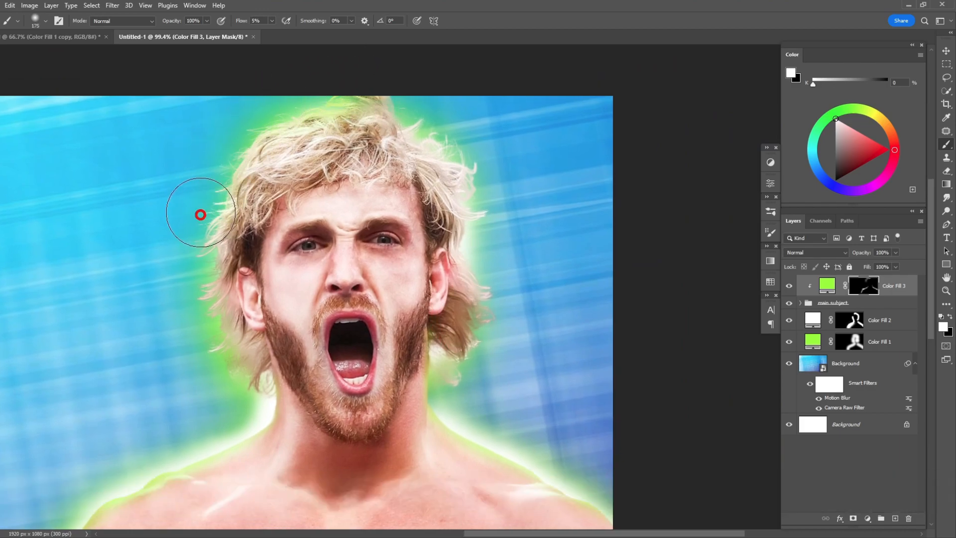
scroll(370, 282, up, 5)
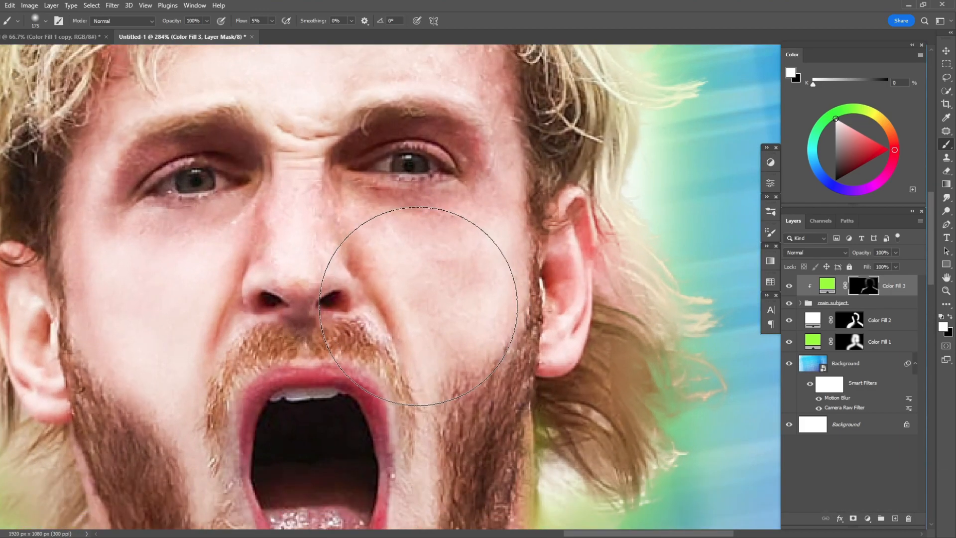
Step: Paint a soft green glow on both cheeks on the Color Fill 3 mask with a large brush at 5% flow
key(bracketright)
key(bracketright)
key(bracketright)
key(bracketleft)
key(bracketleft)
key(bracketleft)
click(442, 278)
key(bracketright)
key(bracketright)
drag(128, 298, 149, 304)
Step: Paint a strong green glow over both eyes on the Color Fill 3 mask with a smaller brush at 16% flow
scroll(443, 152, up, 1)
scroll(445, 152, up, 1)
key(space)
drag(445, 152, 477, 215)
key(bracketleft)
key(bracketleft)
key(bracketleft)
key(bracketleft)
key(bracketleft)
key(bracketleft)
key(bracketleft)
key(bracketleft)
key(bracketleft)
key(bracketleft)
key(bracketleft)
key(shift+1)
key(shift+6)
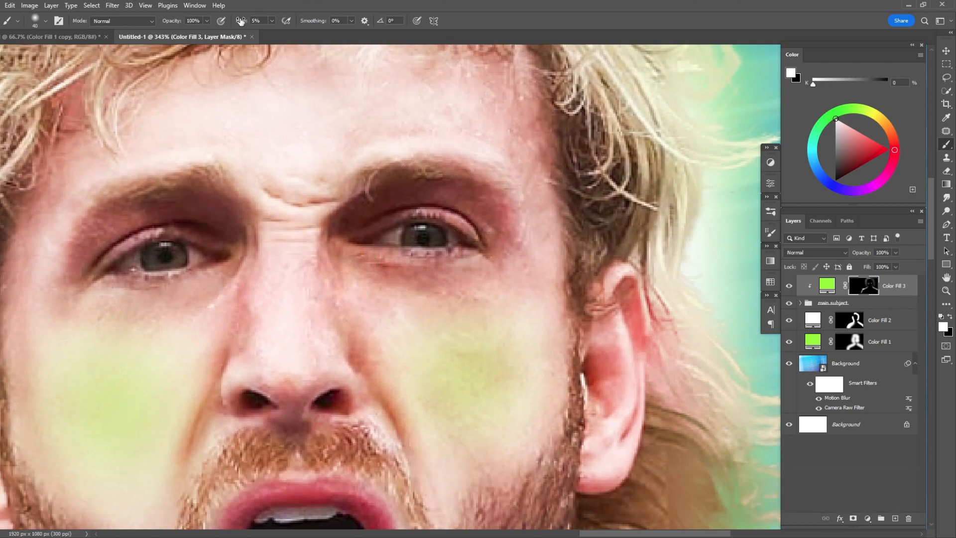
key(bracketright)
key(bracketright)
key(bracketright)
key(bracketright)
drag(421, 233, 421, 233)
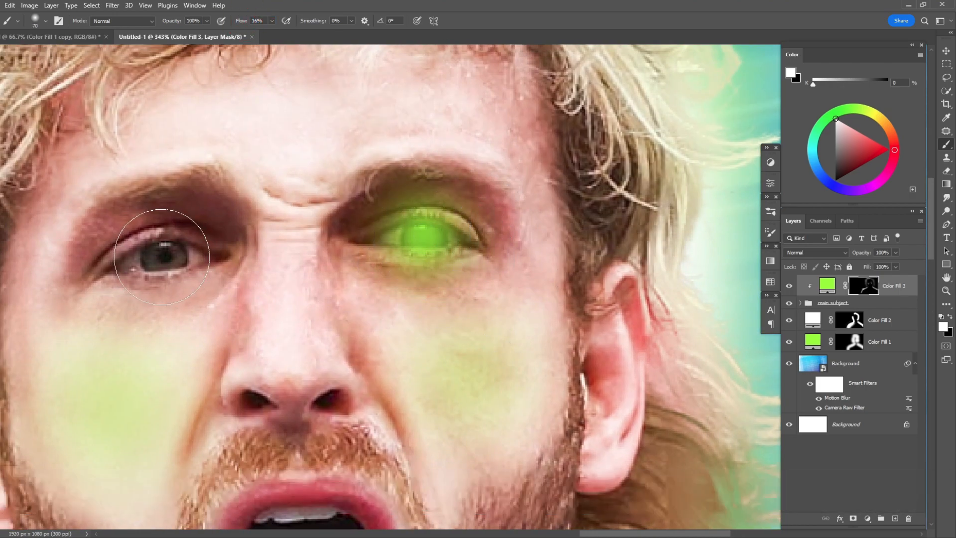
key(bracketleft)
key(bracketleft)
key(bracketleft)
key(bracketleft)
drag(164, 249, 160, 252)
Step: Strengthen the green glow on the cheeks on the Color Fill 3 mask with a 100 px brush at 16% flow
key(bracketright)
key(bracketright)
key(bracketright)
key(bracketright)
key(bracketright)
key(bracketright)
scroll(438, 348, down, 6)
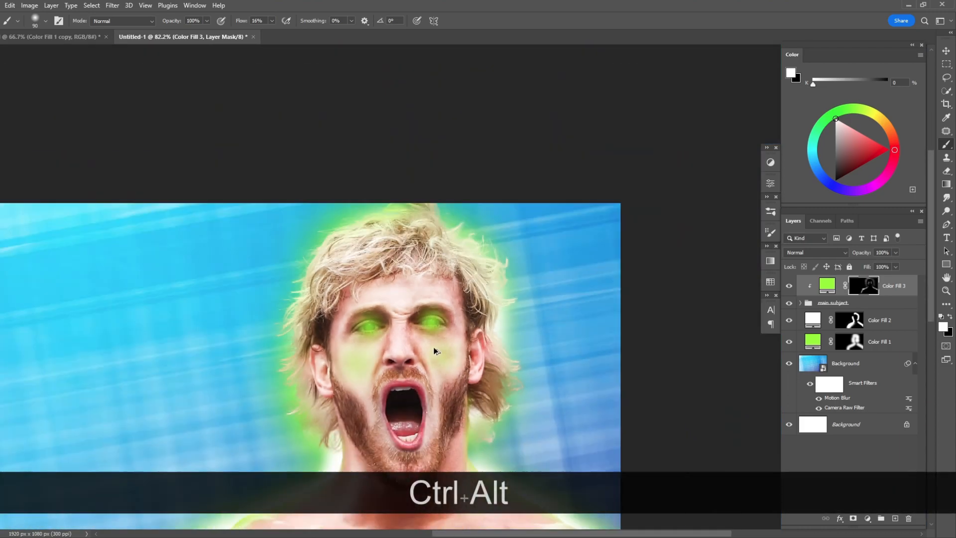
drag(541, 203, 552, 257)
scroll(552, 256, down, 2)
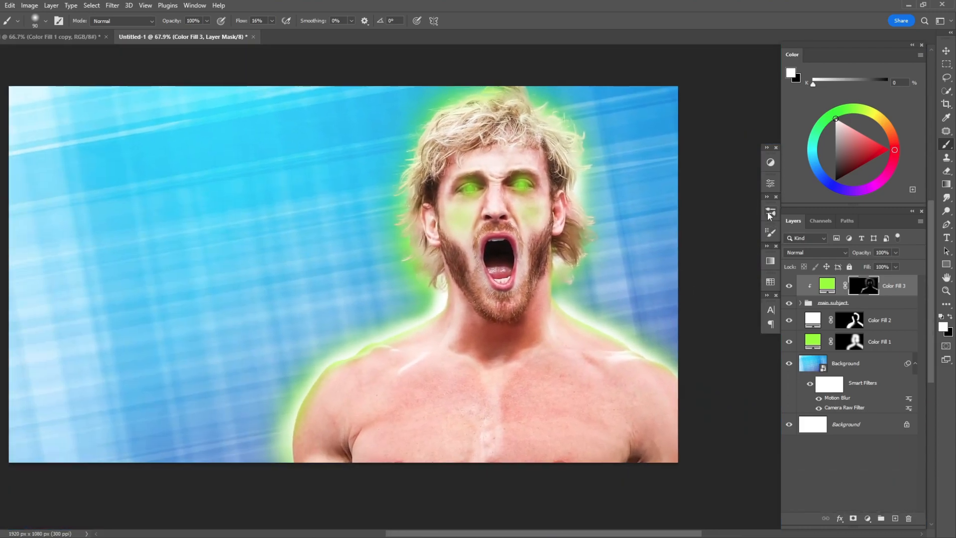
key(v)
click(711, 111)
key(b)
click(701, 154)
click(455, 203)
click(845, 285)
key(ctrl+z)
key(ctrl+z)
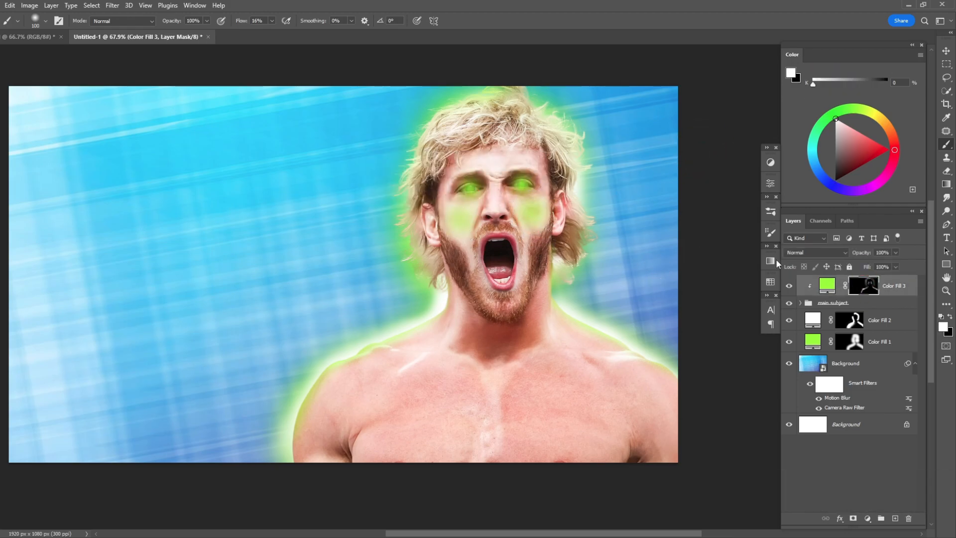
Step: Paint a green tint over the hair and the sides of the beard on the Color Fill 3 mask with a 150 px brush
key(bracketright)
key(bracketright)
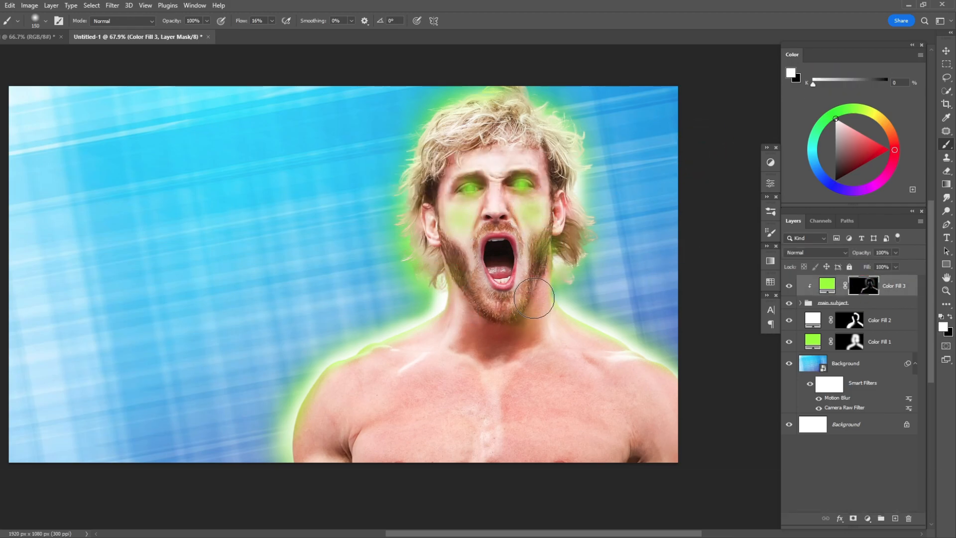
key(ctrl+z)
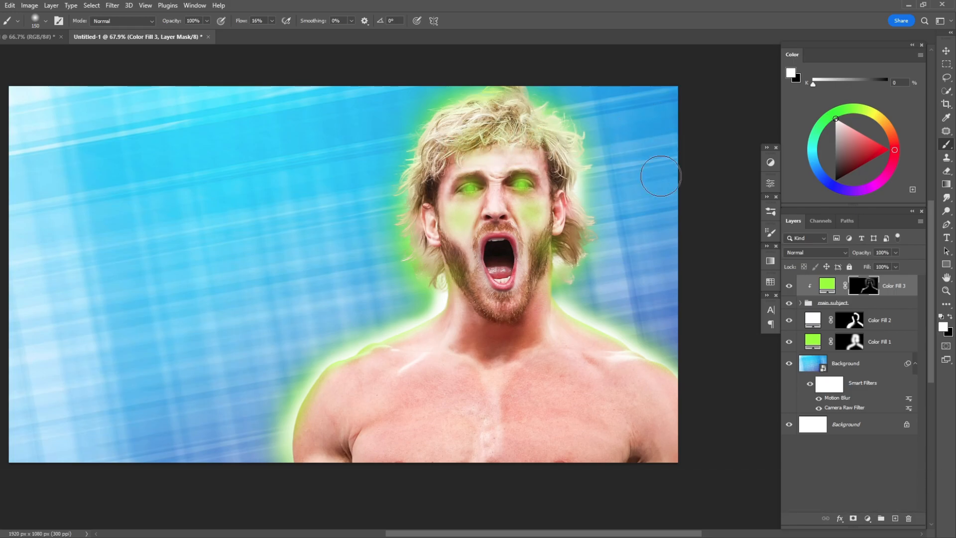
scroll(638, 215, down, 1)
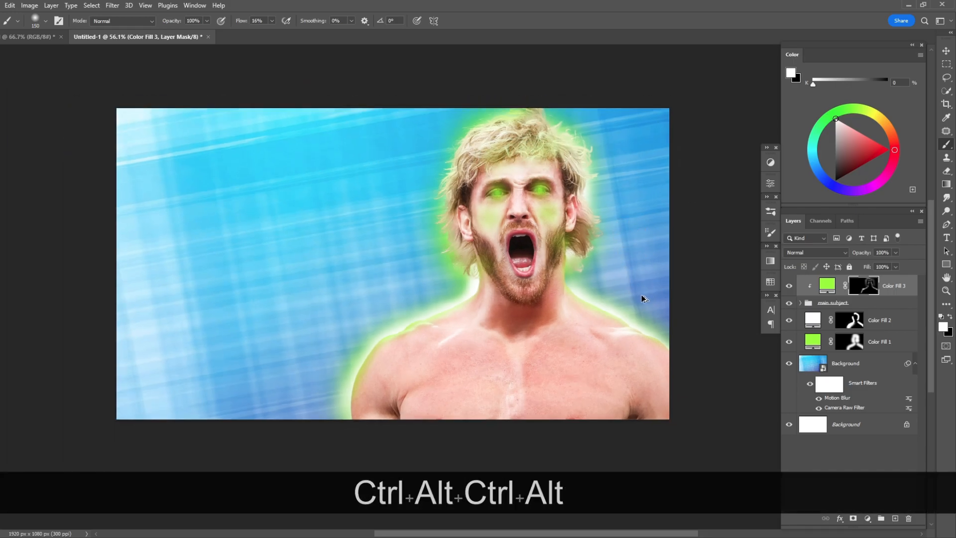
scroll(642, 299, up, 2)
Step: Add the Hand cutout at 24% scale and position it over the empty blue background beside the man
click(946, 52)
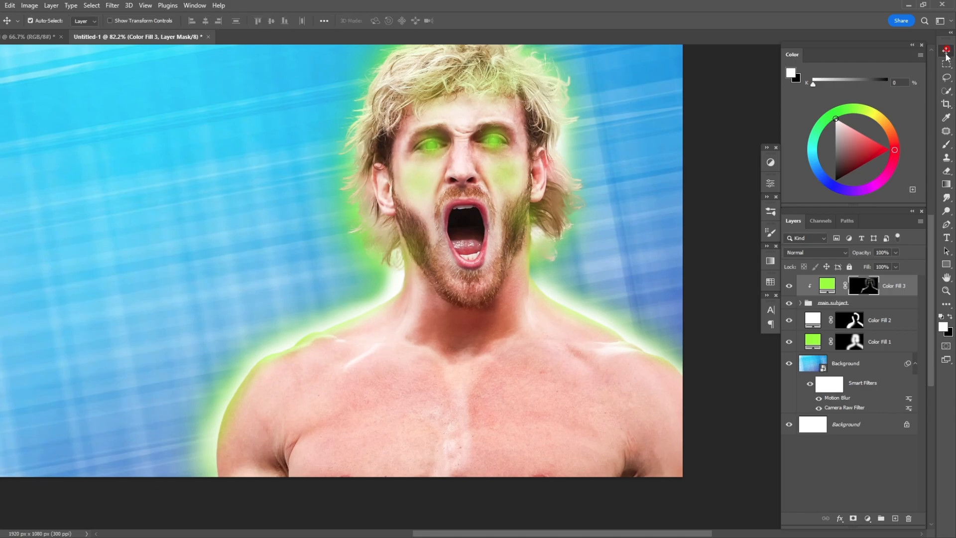
click(714, 202)
key(KP_2)
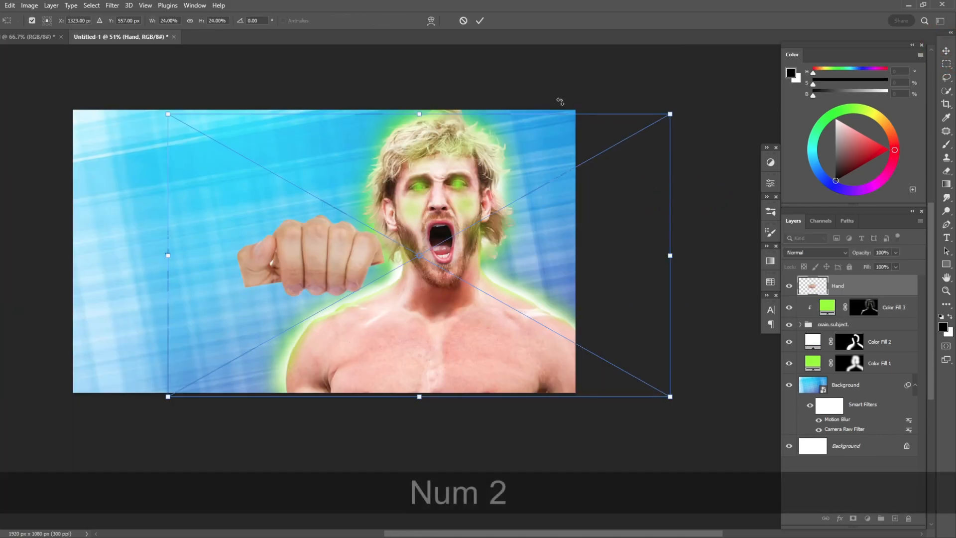
drag(369, 199, 349, 233)
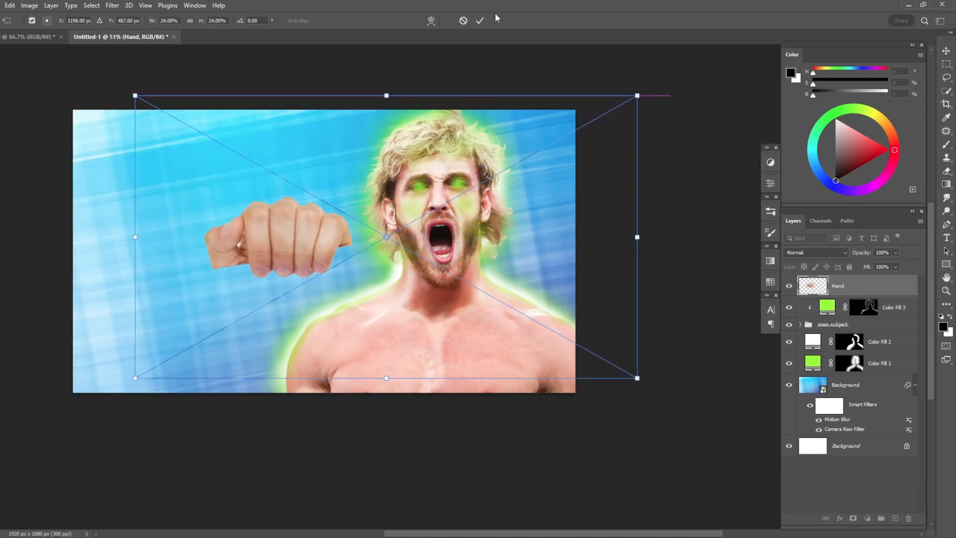
click(480, 21)
drag(284, 237, 229, 243)
key(ctrl+t)
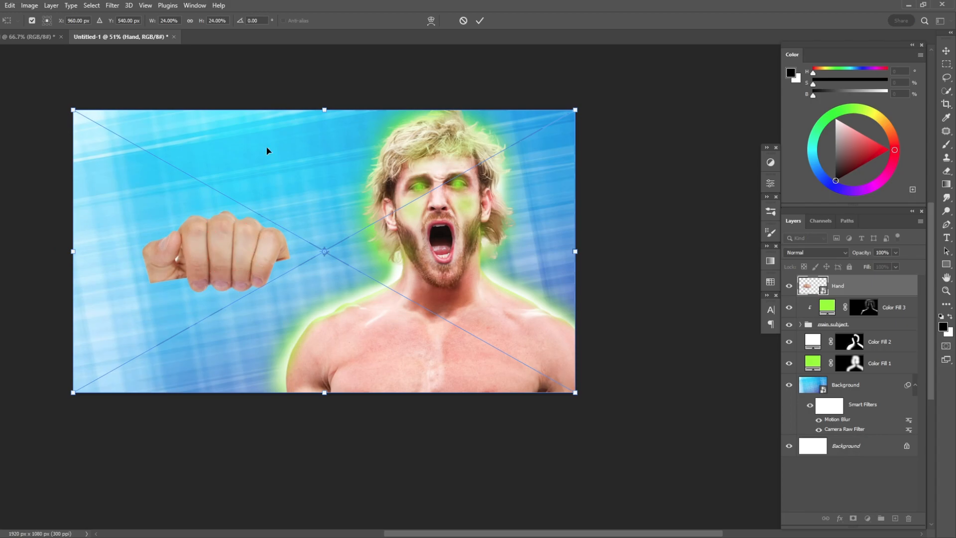
click(480, 21)
Step: Draw a white rectangle without stroke, about 1021 x 696 px, from below the fist past the canvas's lower edge
scroll(234, 254, up, 3)
drag(250, 273, 293, 244)
click(945, 264)
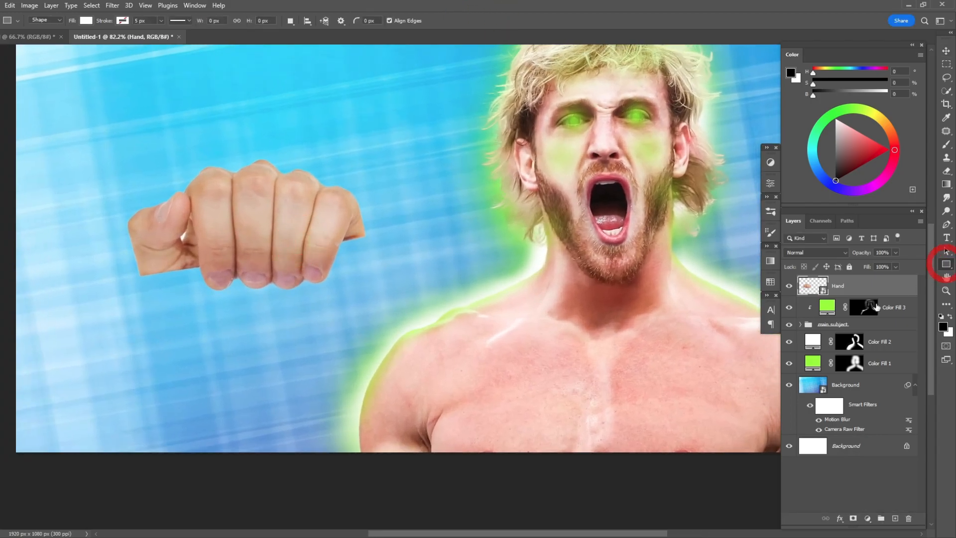
scroll(363, 314, down, 3)
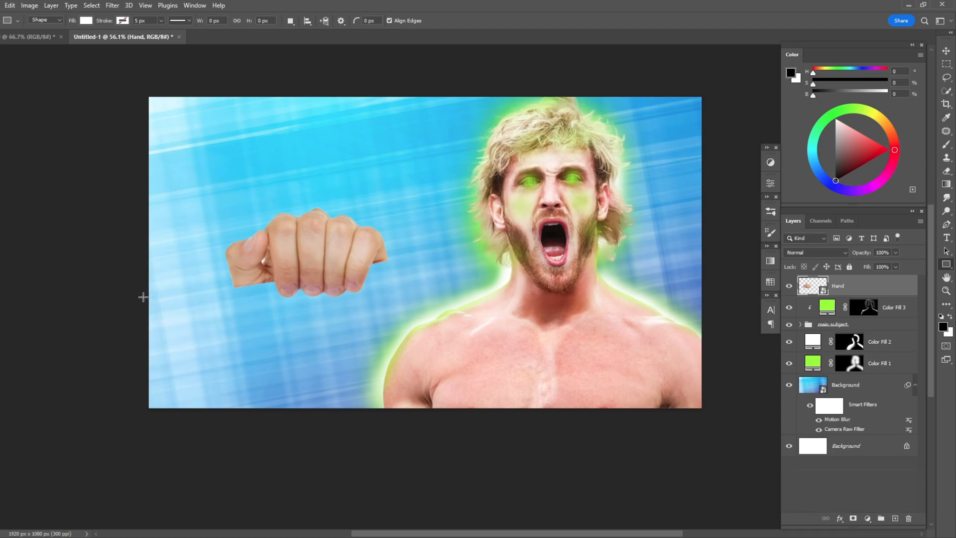
drag(177, 291, 438, 492)
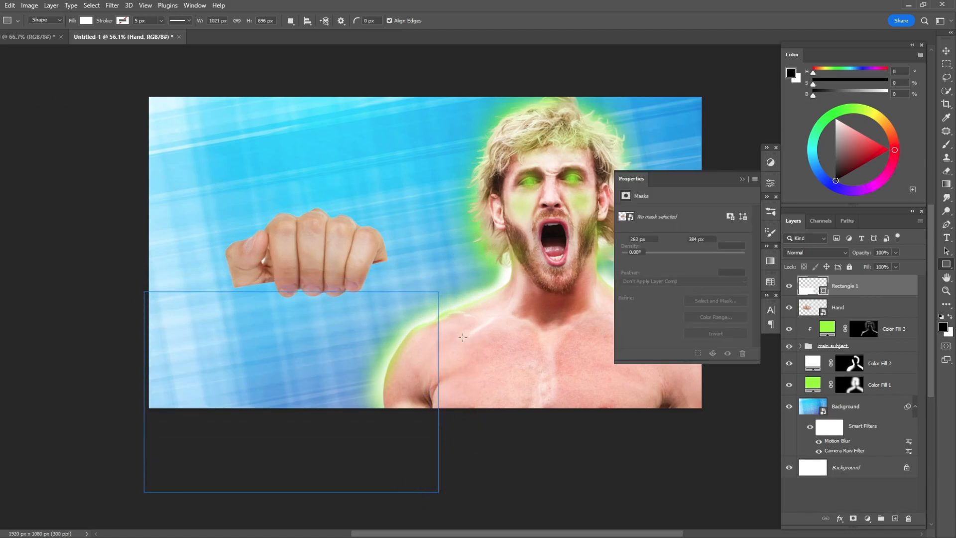
click(742, 178)
Step: Skew and rotate the white rectangle by about -9° to follow the fist, and place its layer beneath the Hand layer
key(ctrl+t)
drag(399, 335, 414, 330)
drag(453, 387, 453, 349)
drag(160, 386, 130, 288)
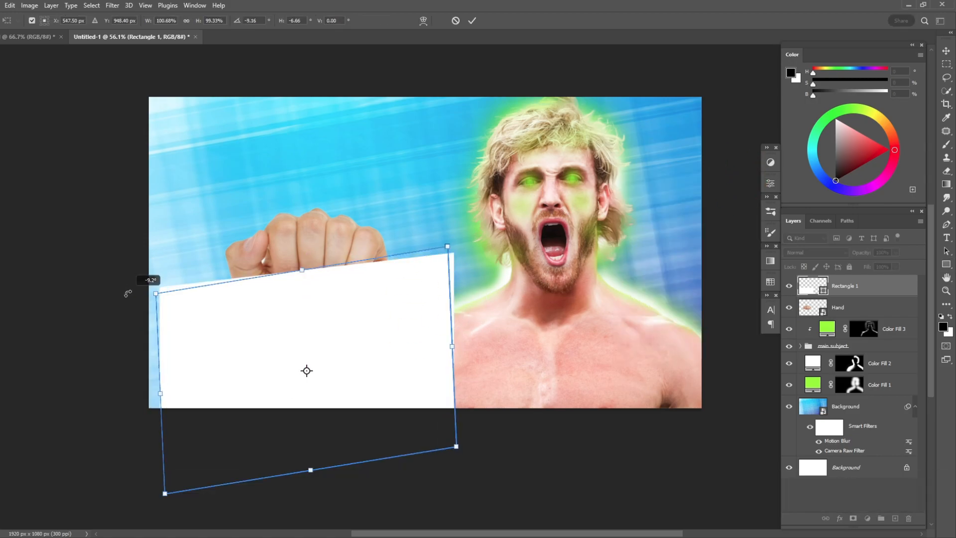
key(Return)
click(444, 207)
key(ctrl+bracketleft)
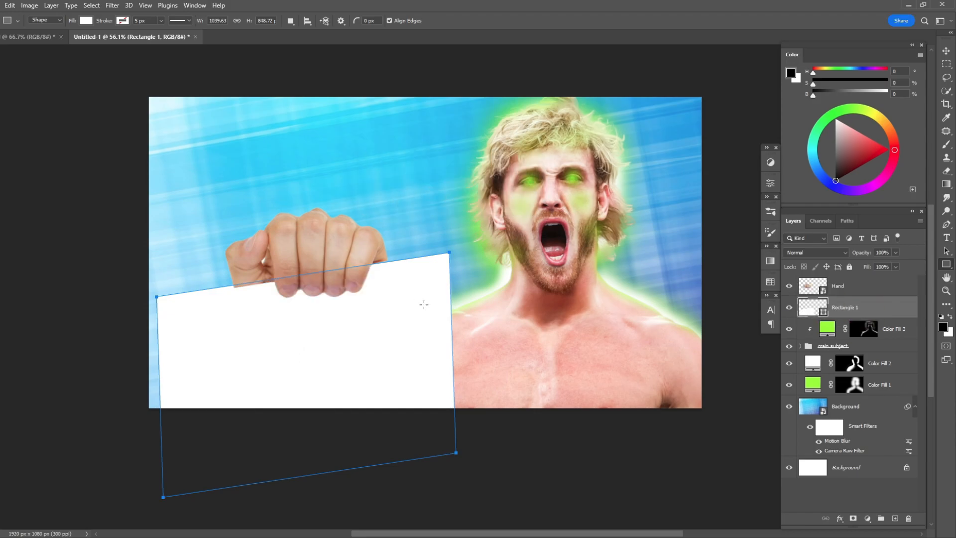
Step: Refine the white rectangle's corners with Free Transform so its upper edge passes behind the fingers
key(ctrl+t)
scroll(408, 295, up, 2)
drag(503, 209, 512, 196)
drag(478, 284, 490, 298)
click(482, 21)
Step: Reshape and reposition the white rectangle as a tilted sheet held by the fist, running off the canvas's lower edge
scroll(443, 314, down, 3)
key(ctrl+t)
scroll(305, 372, down, 2)
mouse_move(306, 426)
mouse_down()
mouse_move(310, 450)
mouse_move(305, 437)
mouse_up()
drag(518, 143, 424, 217)
key(Right)
key(Right)
key(Up)
key(Up)
key(Up)
drag(479, 294, 467, 299)
mouse_move(495, 145)
mouse_down()
mouse_move(487, 136)
mouse_move(501, 140)
mouse_up()
click(533, 391)
drag(468, 170, 384, 279)
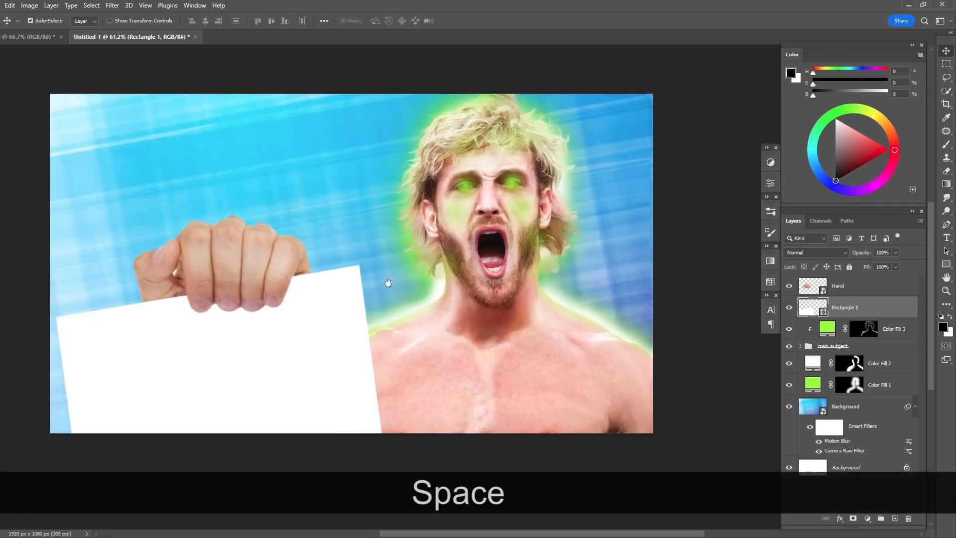
Step: Create a new layer named Shadow directly above Color Fill 3, beneath the white sheet
scroll(405, 264, up, 5)
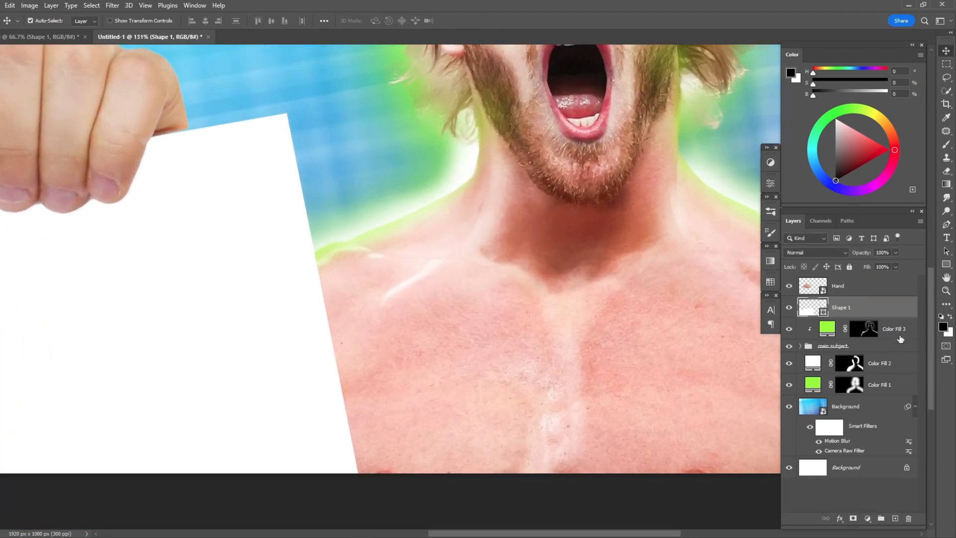
click(897, 333)
click(895, 518)
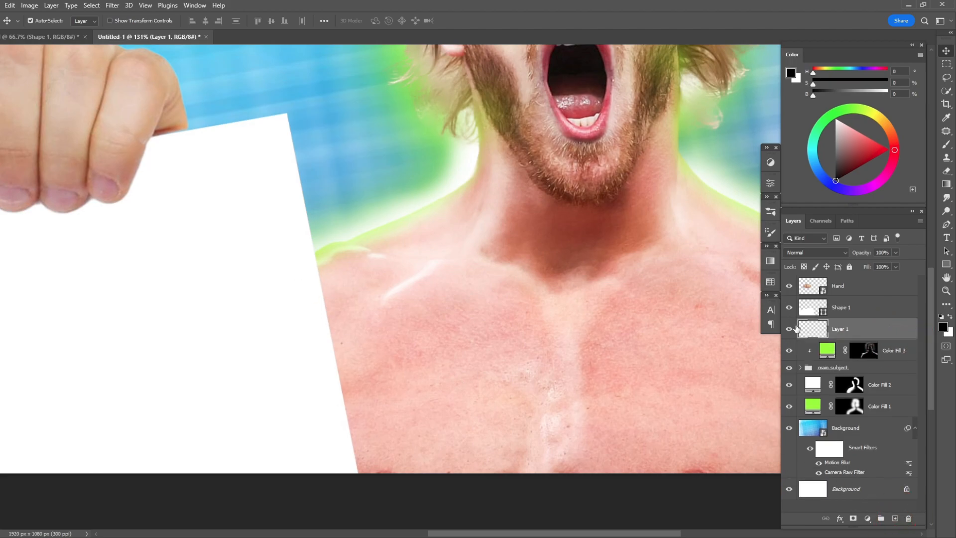
text(Shadow)
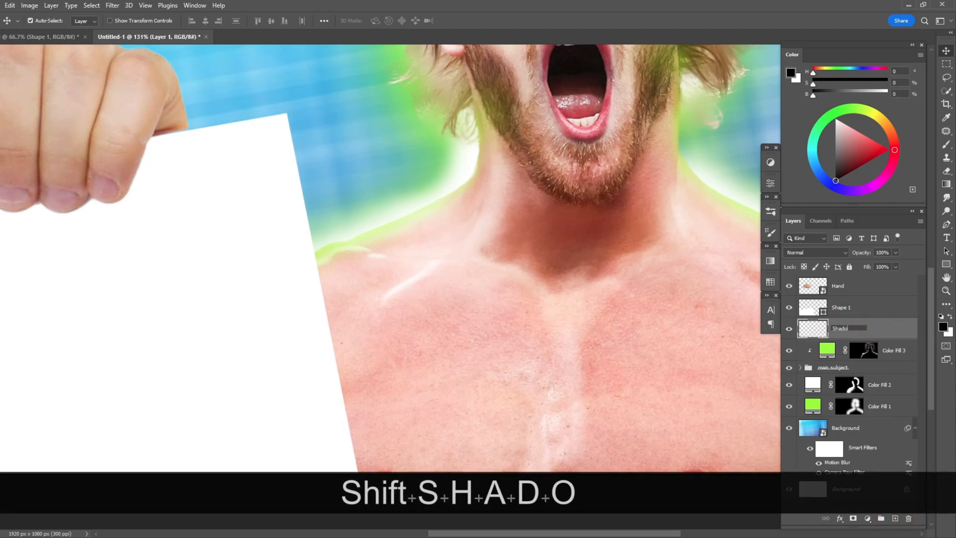
key(Return)
Step: Paint a black shadow on the man's chest along the sheet's edge with an 80 px brush at 16% flow
key(b)
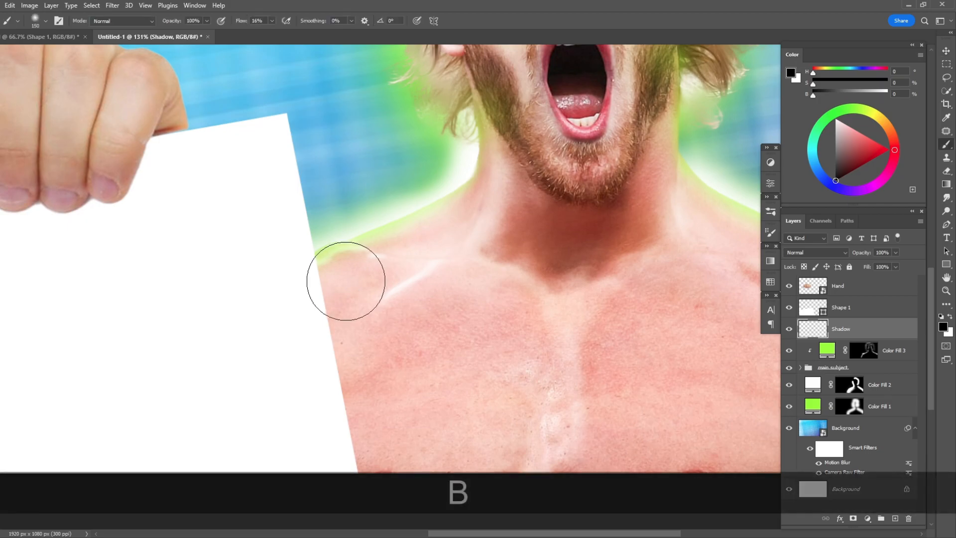
key(bracketleft)
key(bracketleft)
key(bracketleft)
key(bracketleft)
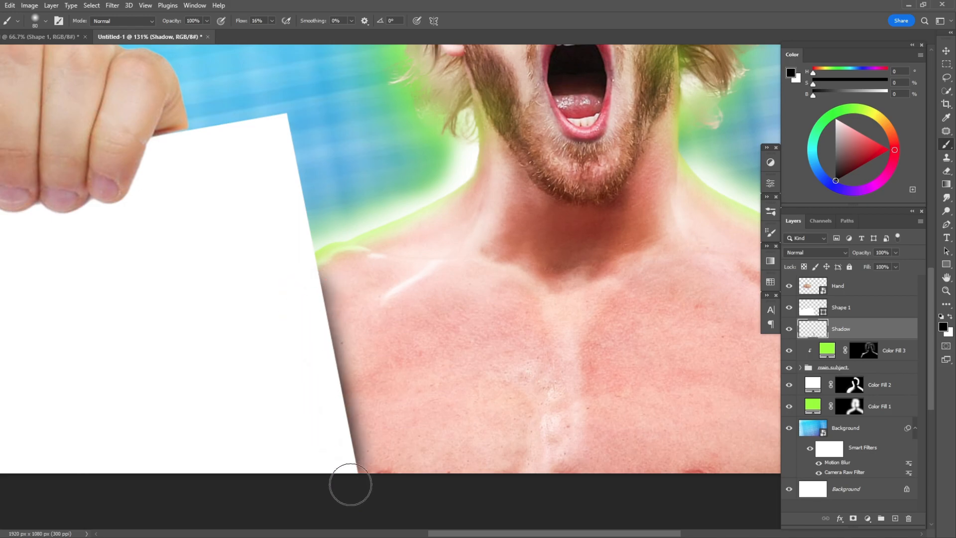
drag(330, 377, 348, 482)
key(ctrl+z)
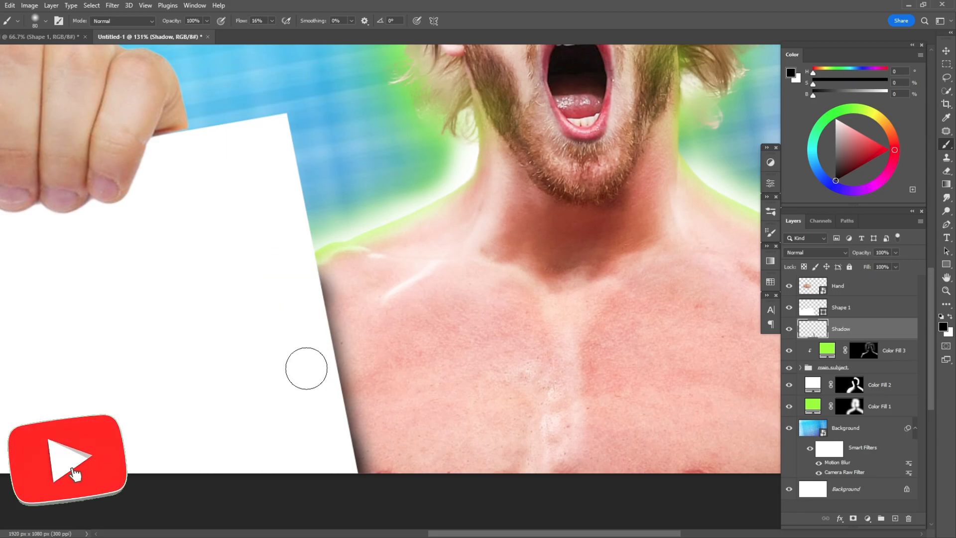
Step: Apply a Gaussian Blur with a radius of 20.8 pixels to the Shadow layer
scroll(323, 324, down, 3)
click(113, 5)
mouse_move(148, 139)
click(264, 175)
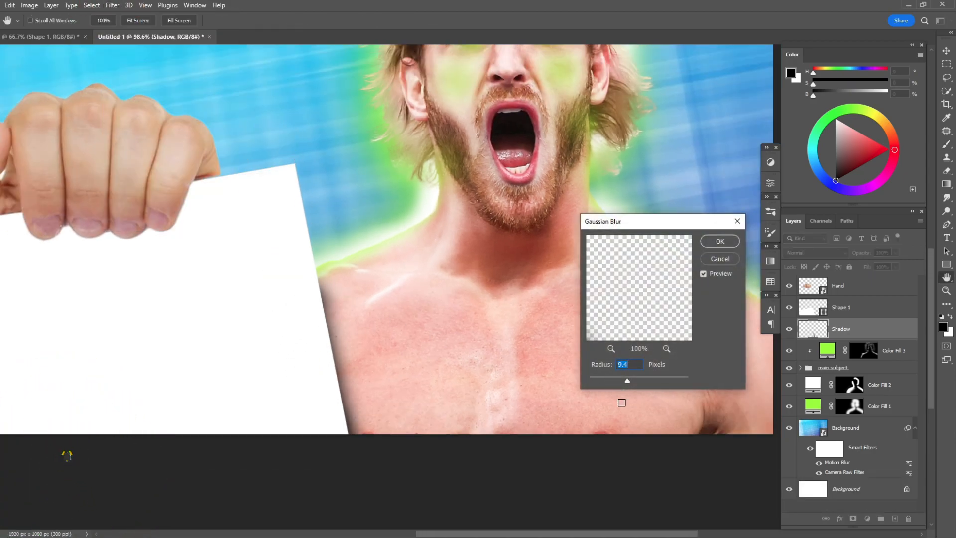
drag(628, 382, 634, 383)
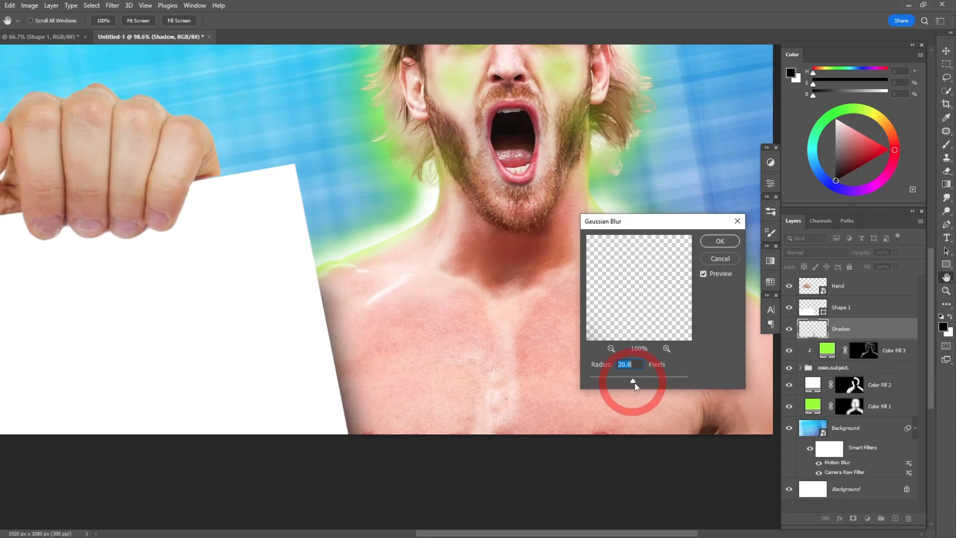
click(711, 239)
Step: Compare the image with and without the Shadow layer, and set the layer's opacity to 66%
click(790, 330)
click(789, 330)
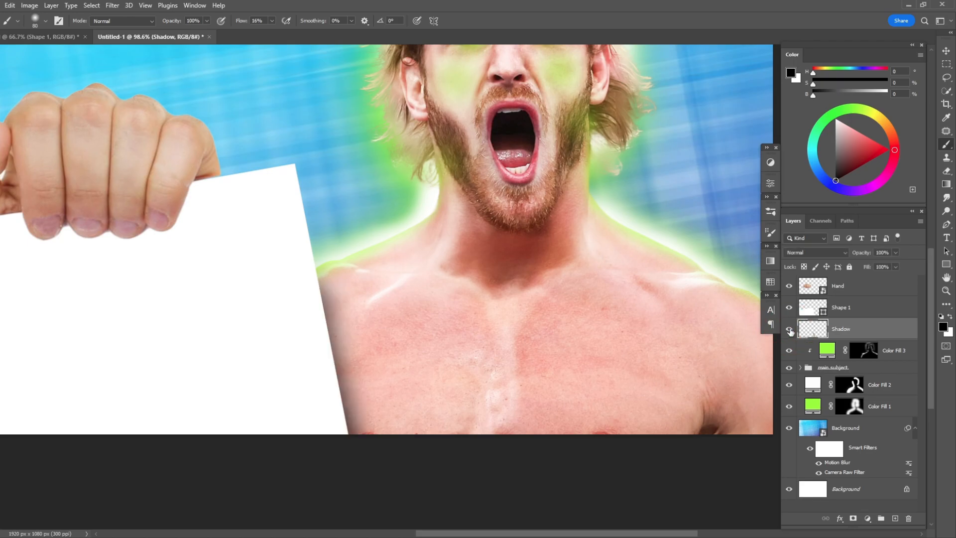
scroll(627, 330, down, 5)
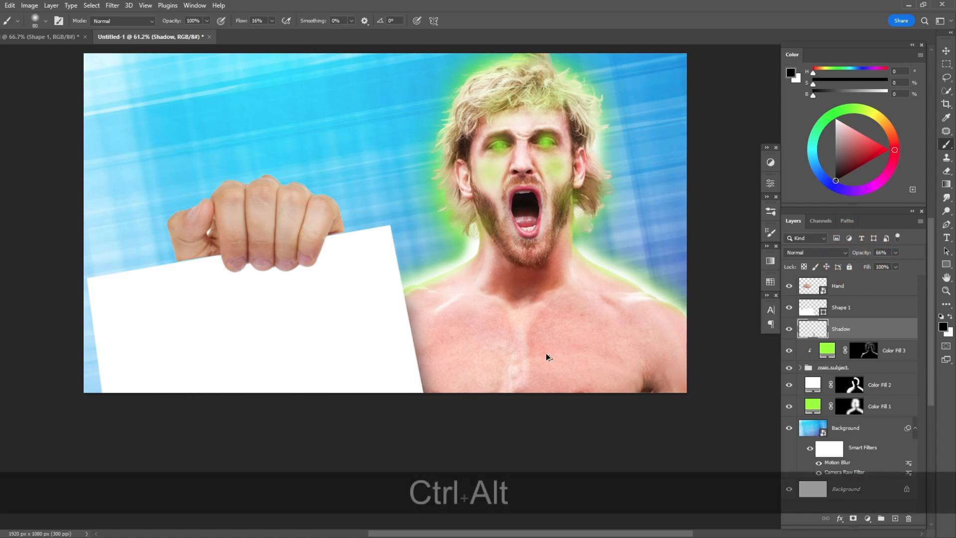
scroll(542, 357, down, 3)
scroll(423, 341, up, 3)
scroll(423, 340, up, 2)
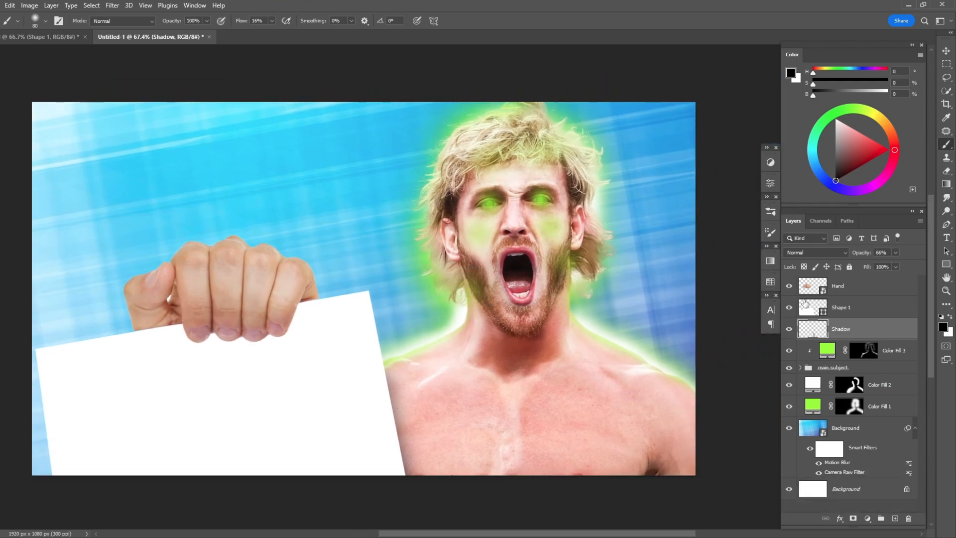
Step: Add a Curves adjustment layer above the Hand layer and clip it to the hand
click(879, 289)
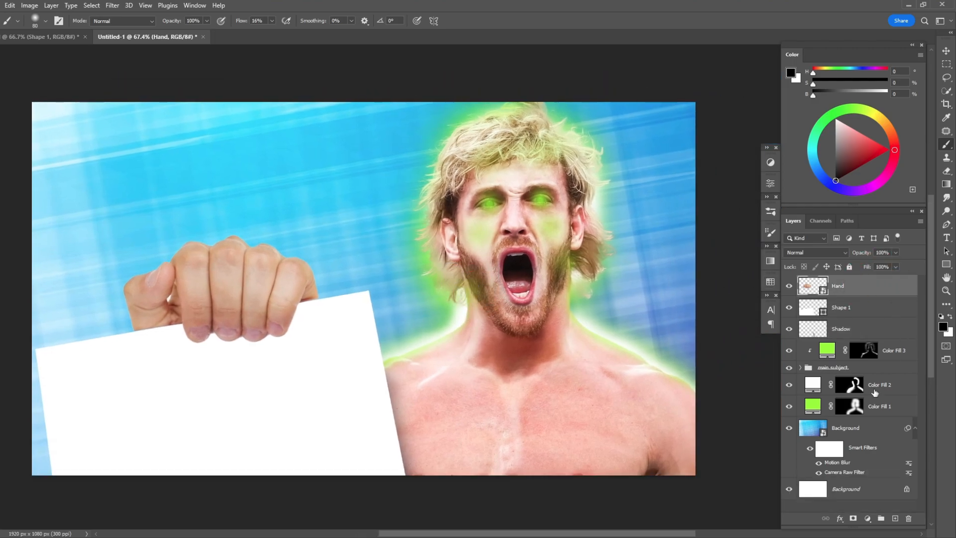
click(801, 368)
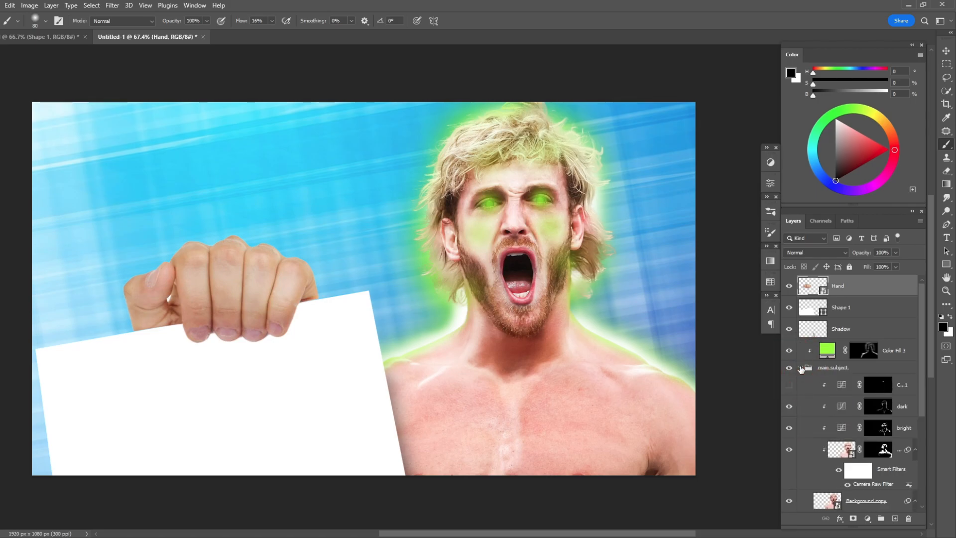
click(800, 368)
click(866, 518)
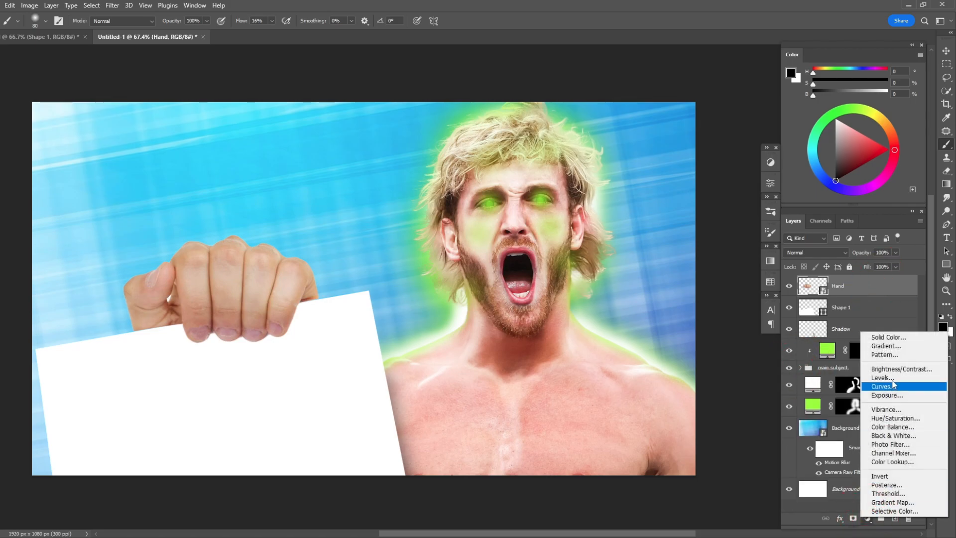
click(869, 388)
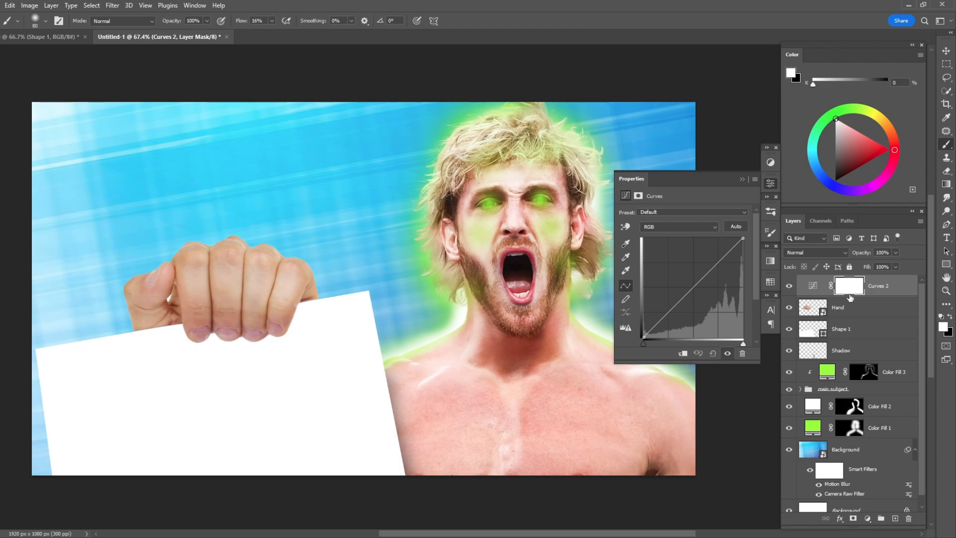
alt+click(819, 285)
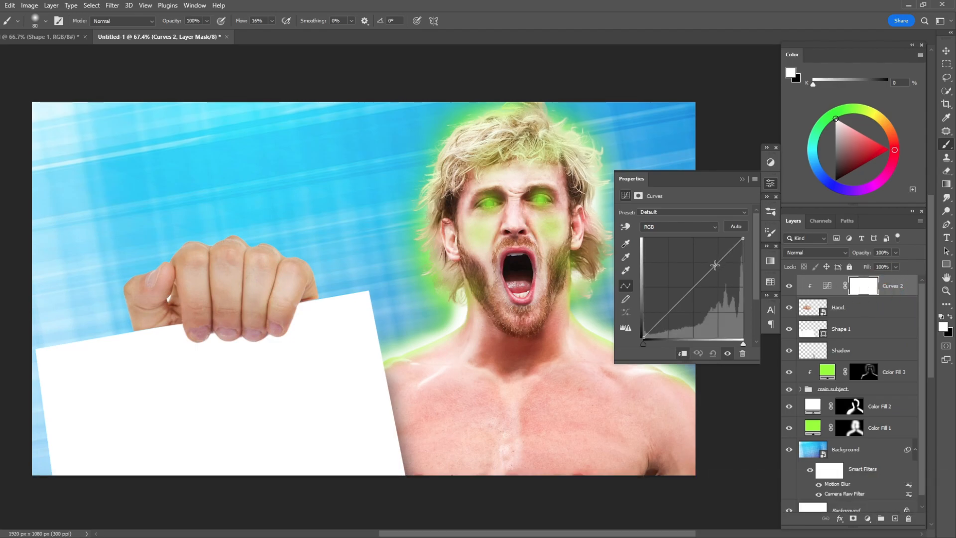
Step: Shape the hand's Curves into an S-curve that brightens the highlights and holds down the shadows
mouse_move(715, 262)
mouse_down()
mouse_move(710, 253)
mouse_move(700, 260)
mouse_up()
click(666, 302)
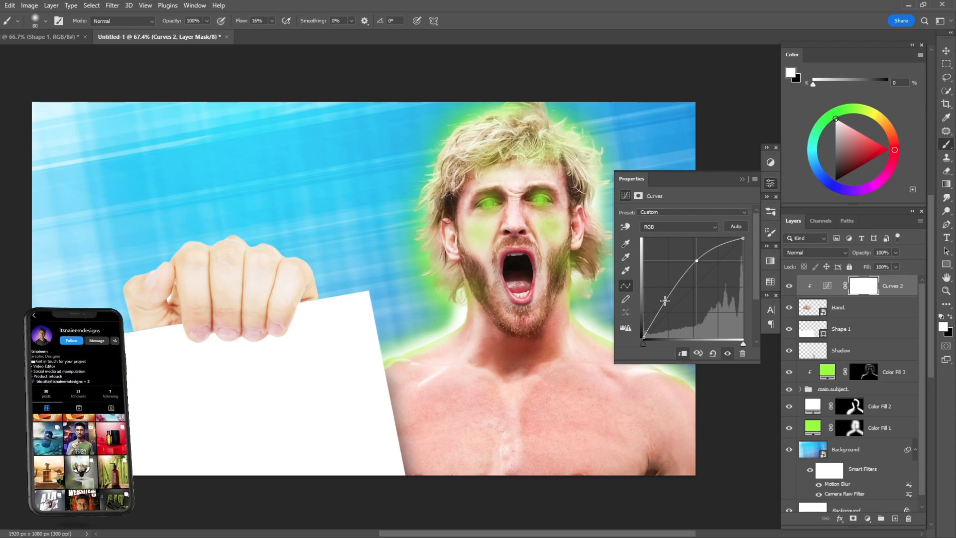
drag(666, 303, 674, 311)
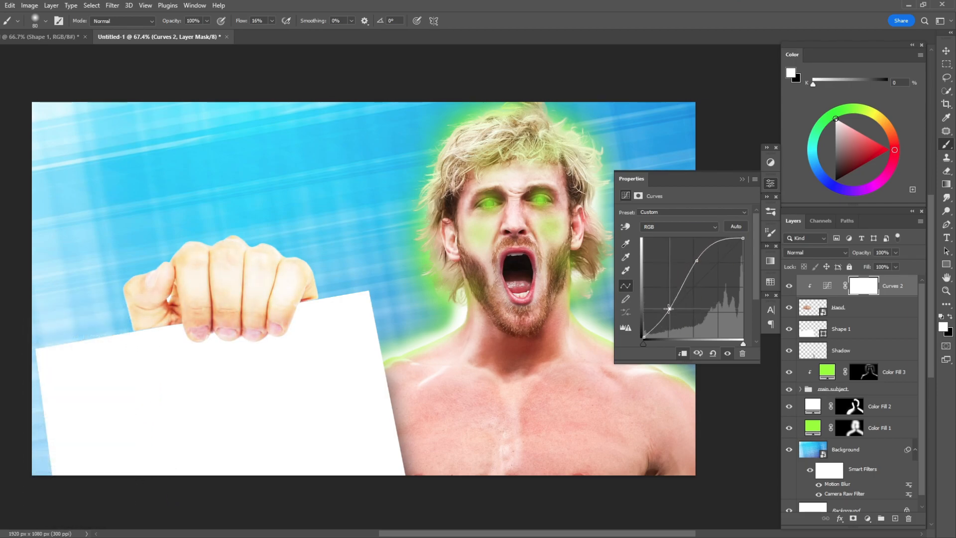
drag(695, 259, 699, 265)
click(742, 179)
Step: Invert the Curves 2 mask and paint highlights onto the knuckles in white with a 30 px brush at 10% flow
key(ctrl+i)
scroll(251, 293, up, 3)
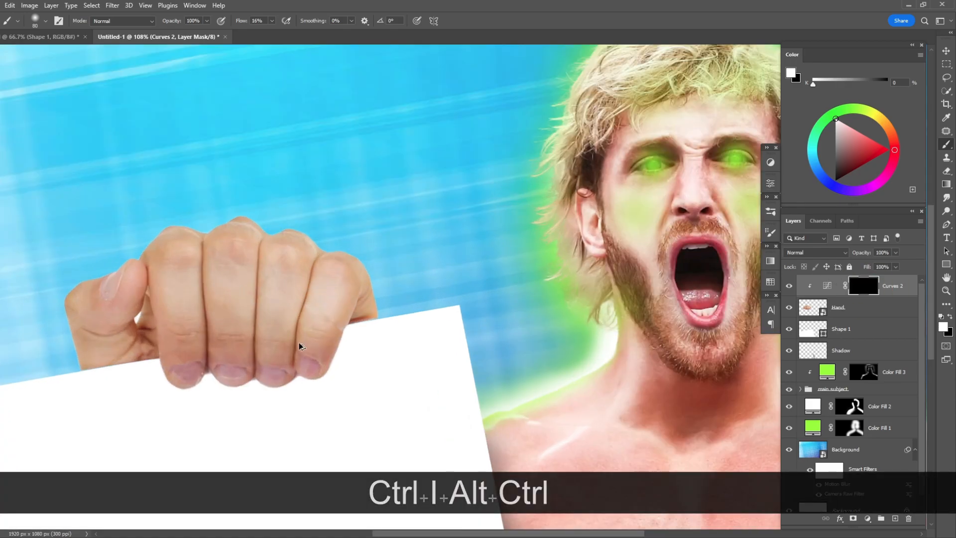
key(b)
key(bracketleft)
key(bracketleft)
key(bracketleft)
key(bracketleft)
key(bracketleft)
key(bracketleft)
key(bracketleft)
key(ctrl+z)
drag(241, 20, 234, 21)
key(ctrl+z)
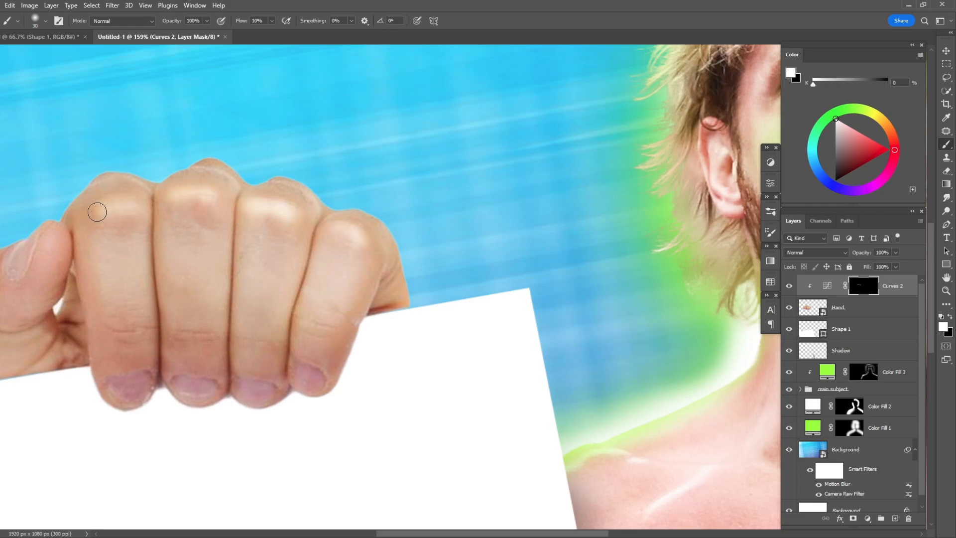
Step: Build up soft highlights along the fingers on the Curves 2 mask at 3% flow, with brush sizes from 40 px down to 15 px
key(ctrl+z)
key(shift+0)
key(shift+3)
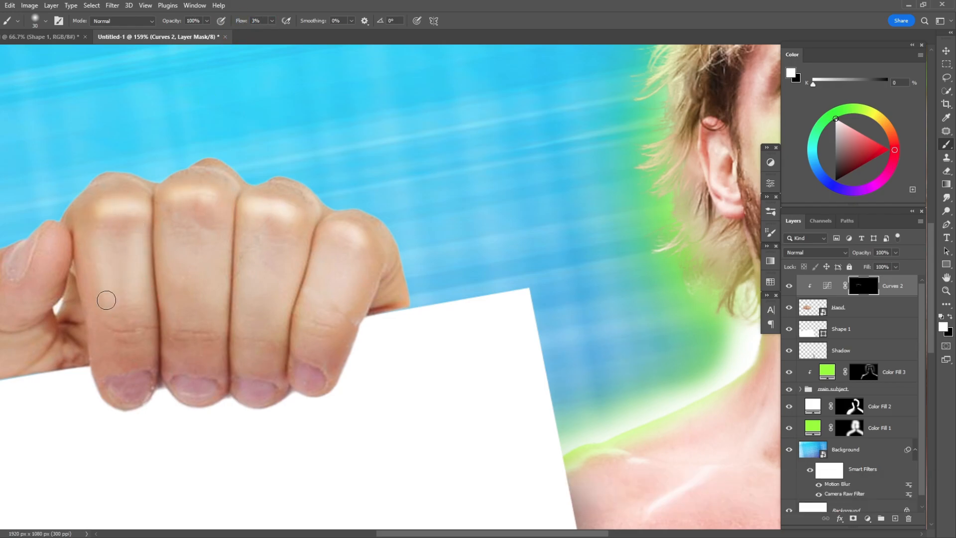
key(bracketright)
key(bracketright)
key(bracketright)
key(bracketright)
key(bracketleft)
key(bracketleft)
key(bracketleft)
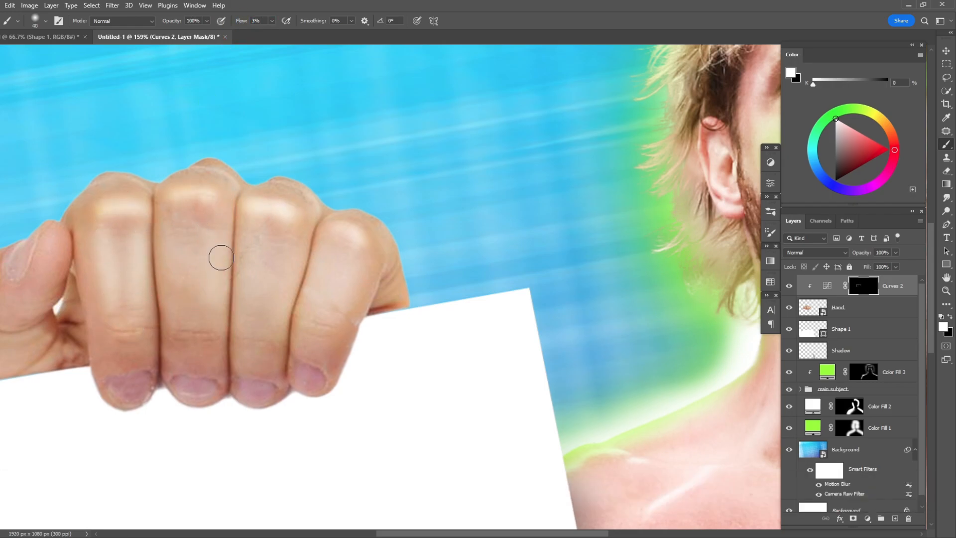
drag(249, 325, 252, 304)
key(bracketleft)
drag(102, 332, 118, 228)
scroll(151, 247, up, 1)
key(bracketleft)
key(bracketleft)
key(bracketleft)
scroll(270, 364, down, 8)
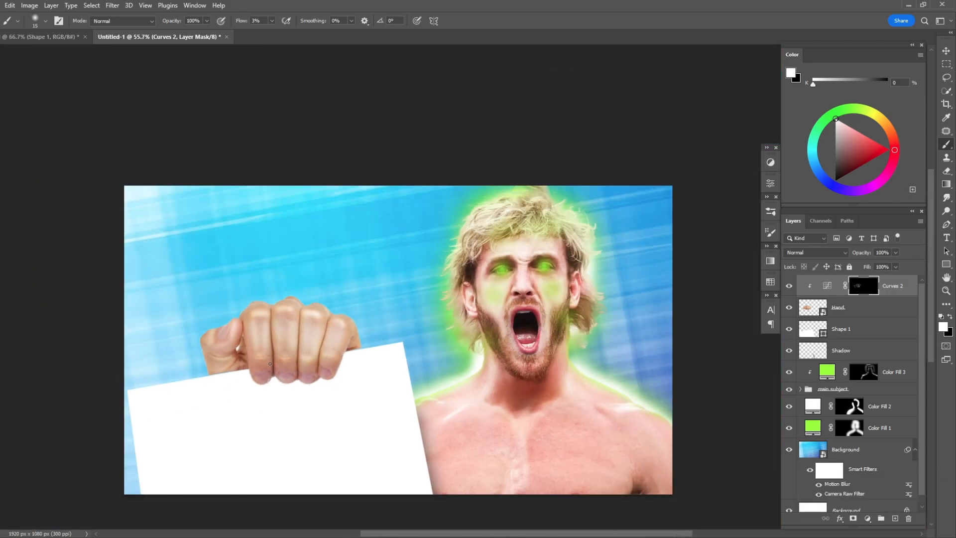
Step: Compare the hand with and without the Curves 2 highlights
drag(280, 366, 406, 342)
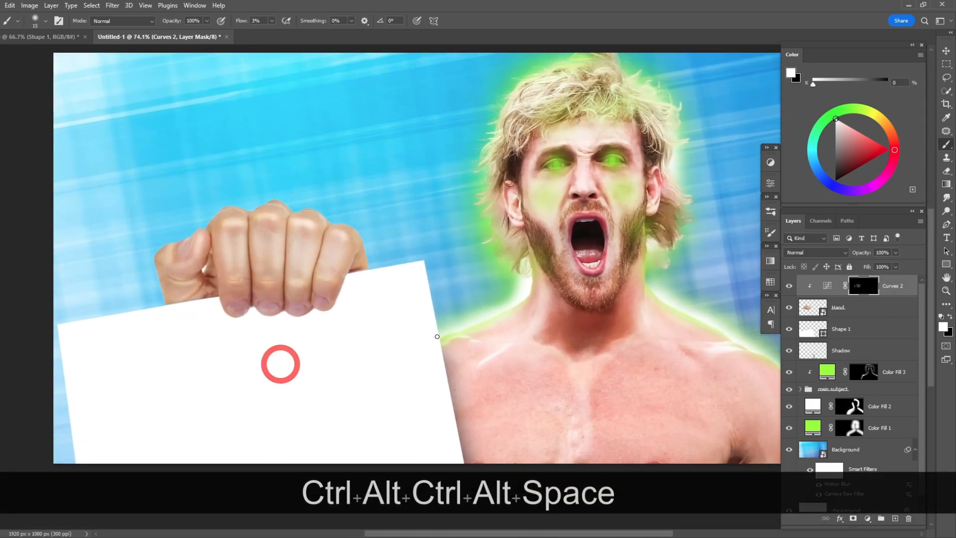
click(789, 287)
click(789, 286)
click(790, 286)
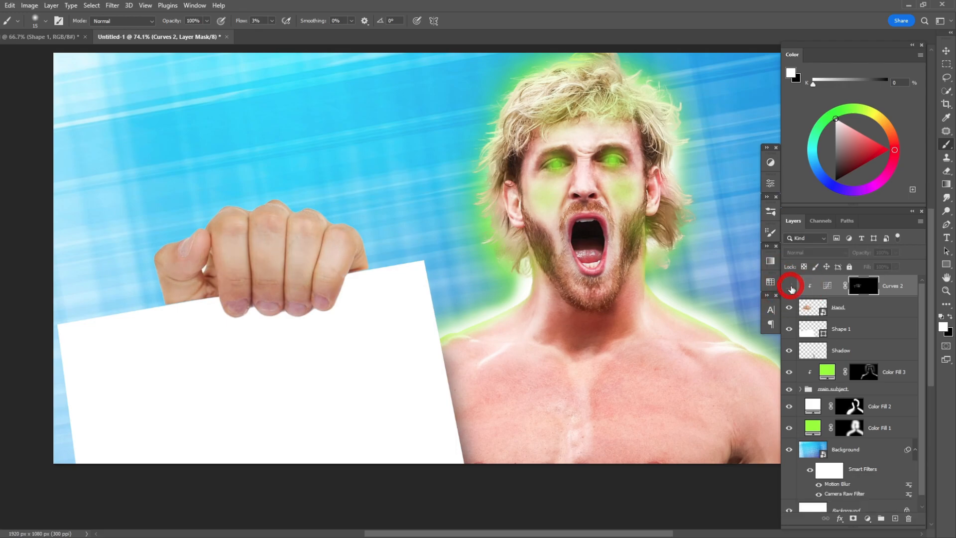
click(790, 287)
drag(485, 278, 437, 288)
click(733, 205)
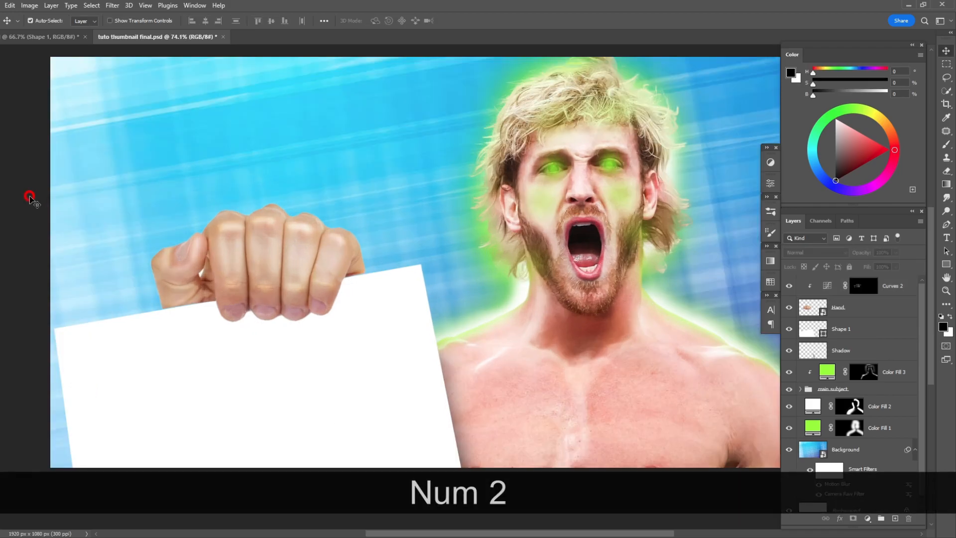
Step: Create a new layer named Hand shadow directly above Shape 1, beneath the Hand layer
click(852, 336)
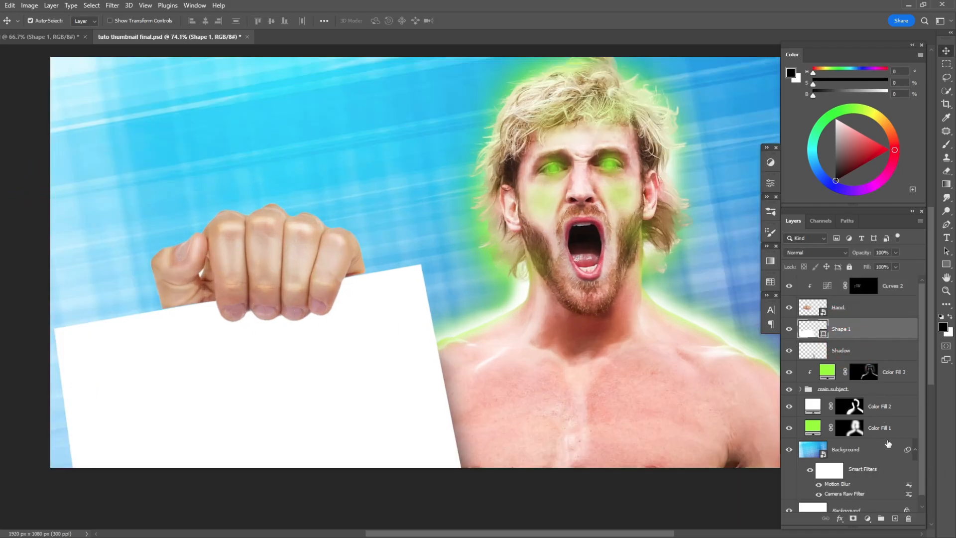
click(895, 518)
double_click(840, 330)
text(Hand shadow)
key(Return)
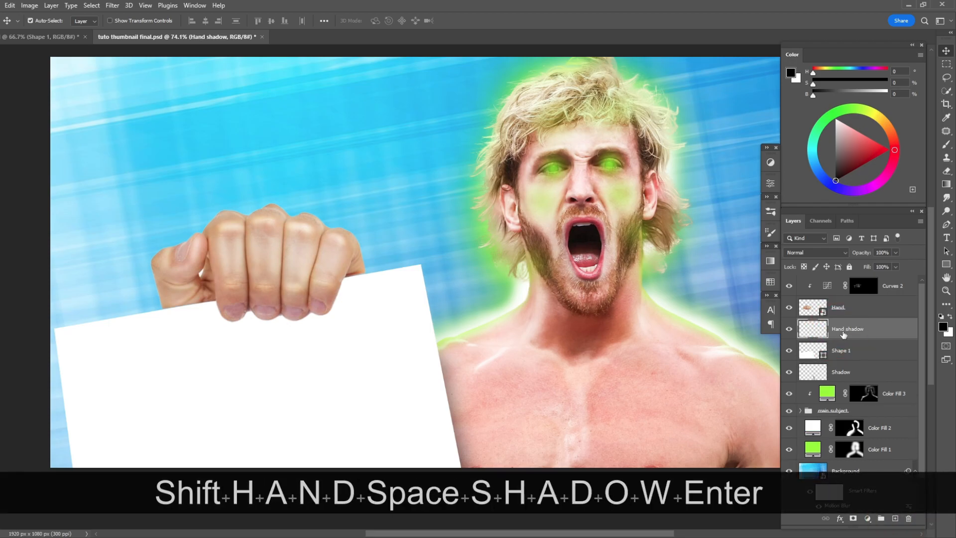
Step: Paint a black shadow on the sheet around the fingertips with a 25 px brush at 100% opacity and 48% flow
scroll(217, 319, up, 3)
key(b)
key(bracketright)
key(bracketleft)
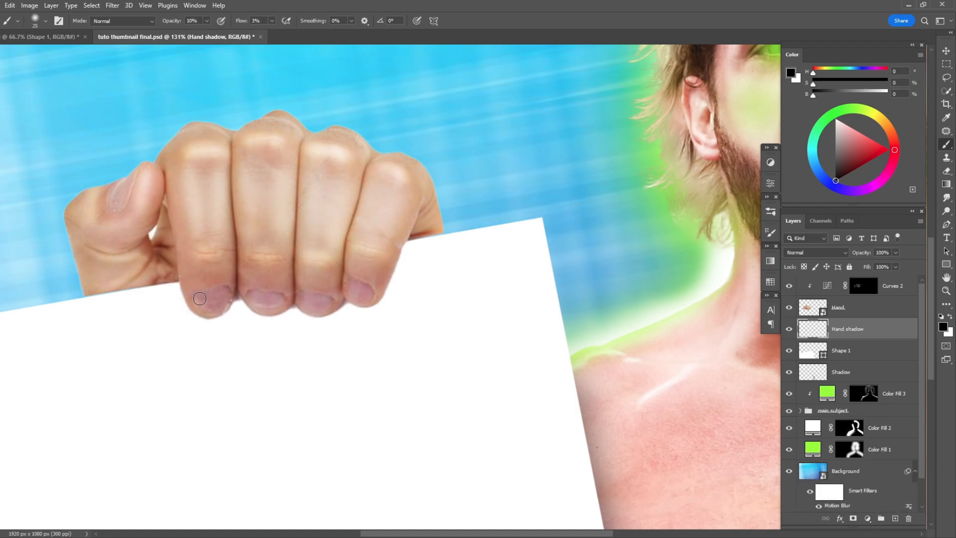
scroll(189, 303, up, 2)
key(ctrl+z)
key(0)
key(ctrl+z)
key(shift+4)
key(shift+8)
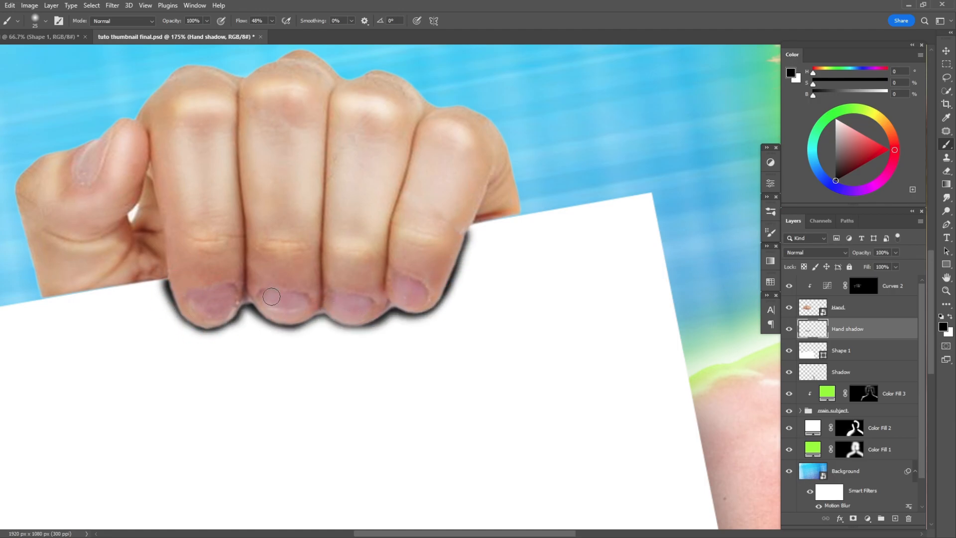
Step: Apply a Gaussian Blur with a radius of 5.8 pixels to the Hand shadow layer and set its opacity to 52%
click(113, 5)
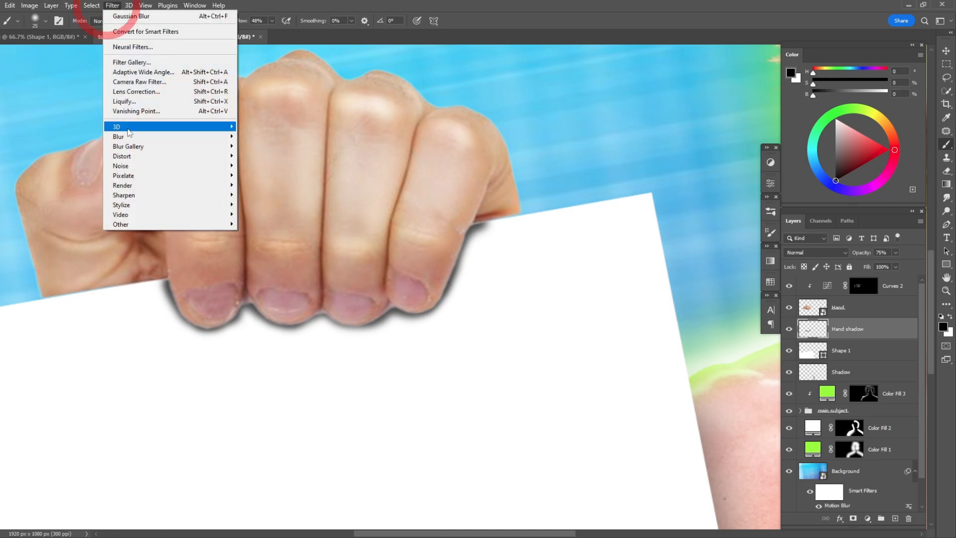
click(127, 15)
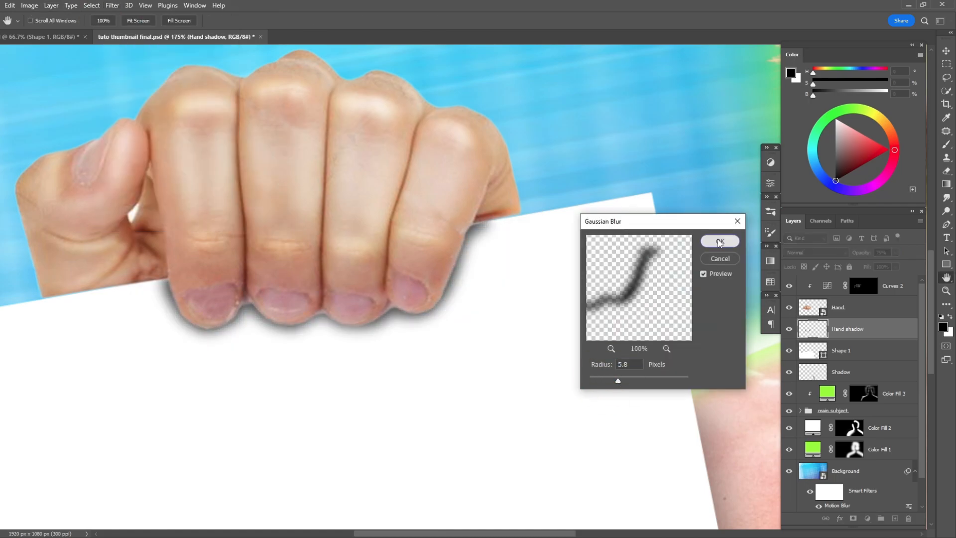
key(Return)
drag(868, 255, 854, 255)
scroll(478, 357, down, 3)
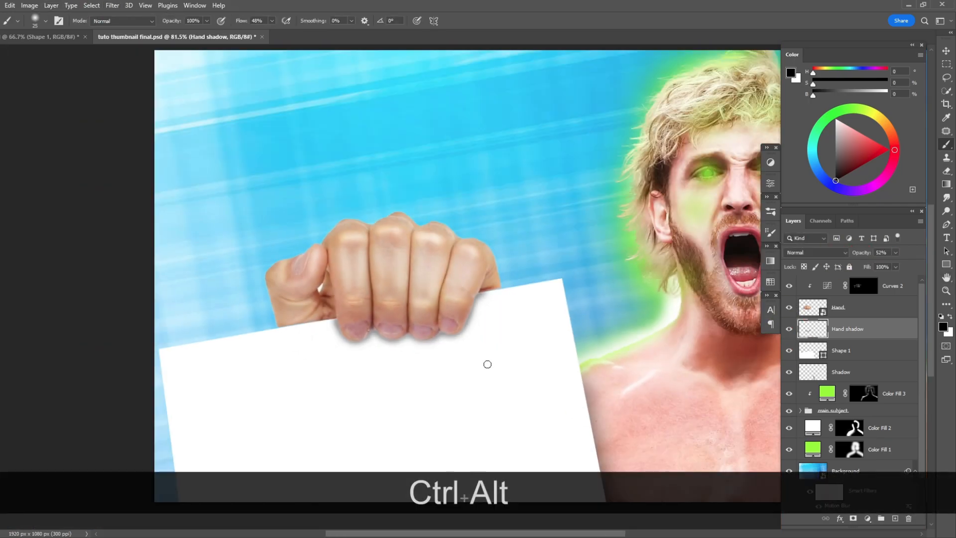
Step: Create a new layer above Shape 1 for shading and clip it to the white sheet
scroll(438, 311, down, 1)
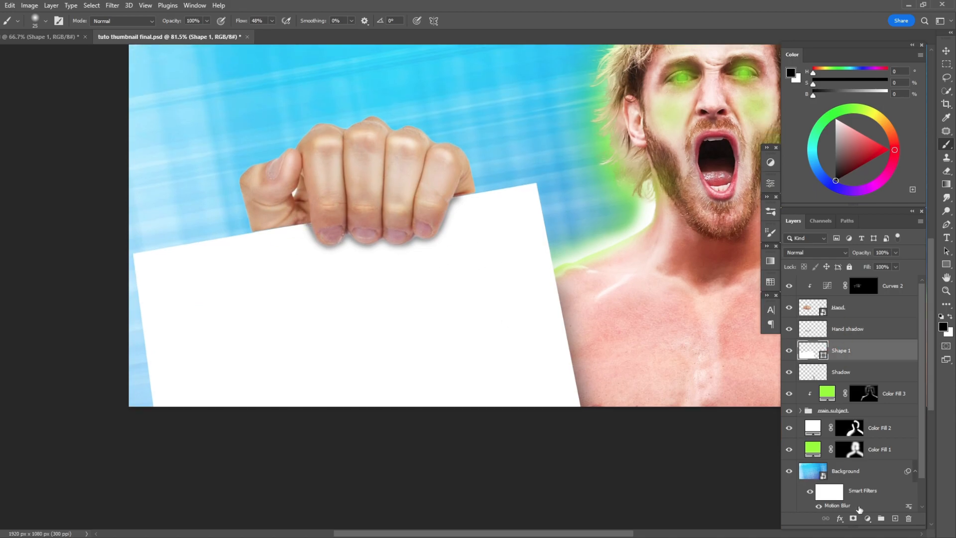
key(ctrl+shift+alt+n)
key(bracketright)
key(shift+2)
key(shift+8)
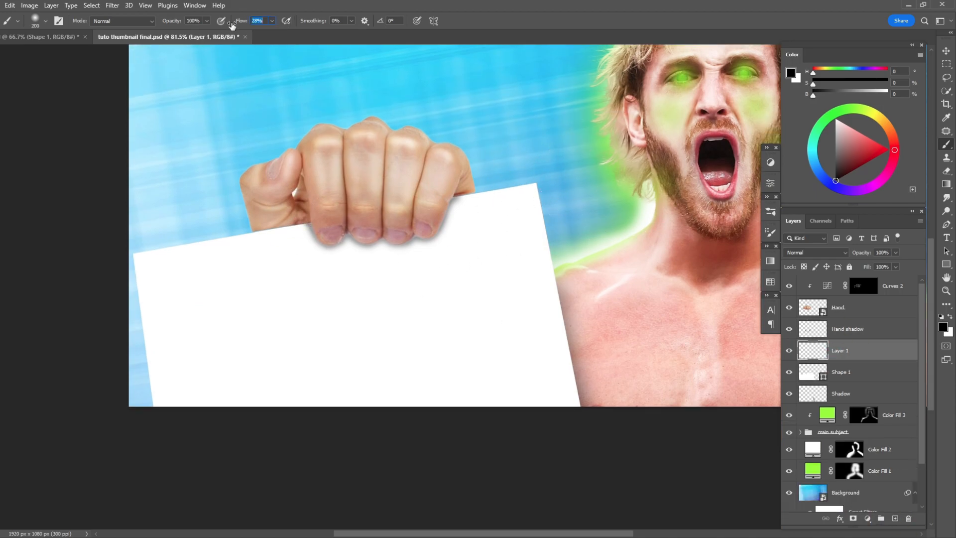
drag(527, 145, 493, 269)
key(ctrl+z)
scroll(456, 277, up, 1)
key(ctrl+alt+g)
Step: Enlarge the brush to 600 px, try black shading along the sheet's edge, and undo the test strokes
scroll(456, 277, down, 2)
key(bracketright)
key(bracketright)
key(bracketright)
key(bracketright)
key(bracketright)
drag(513, 299, 525, 445)
key(ctrl+z)
key(ctrl+z)
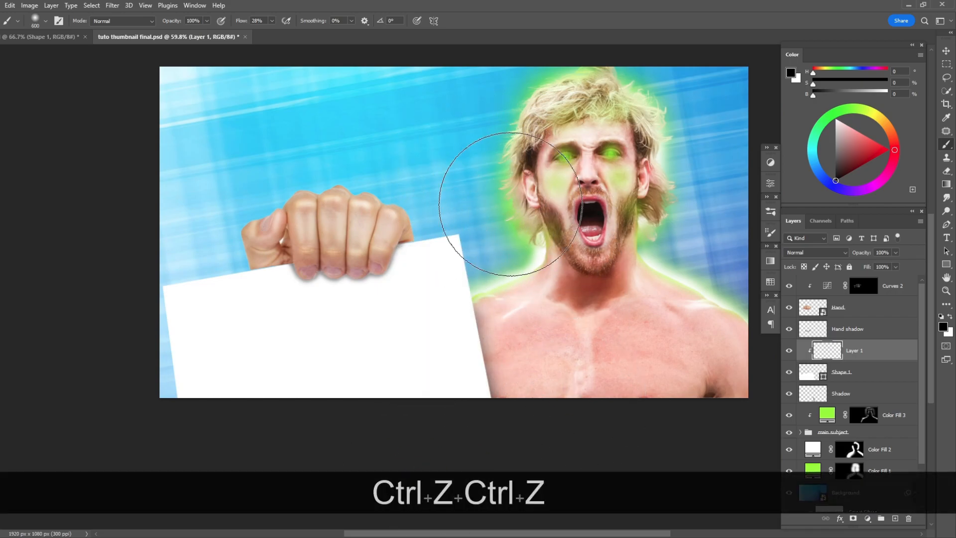
key(ctrl+z)
key(ctrl+z)
Step: Paint soft black shading along the sheet's edges with a 600 px brush at 11% flow, then deselect the layer
drag(238, 22, 232, 25)
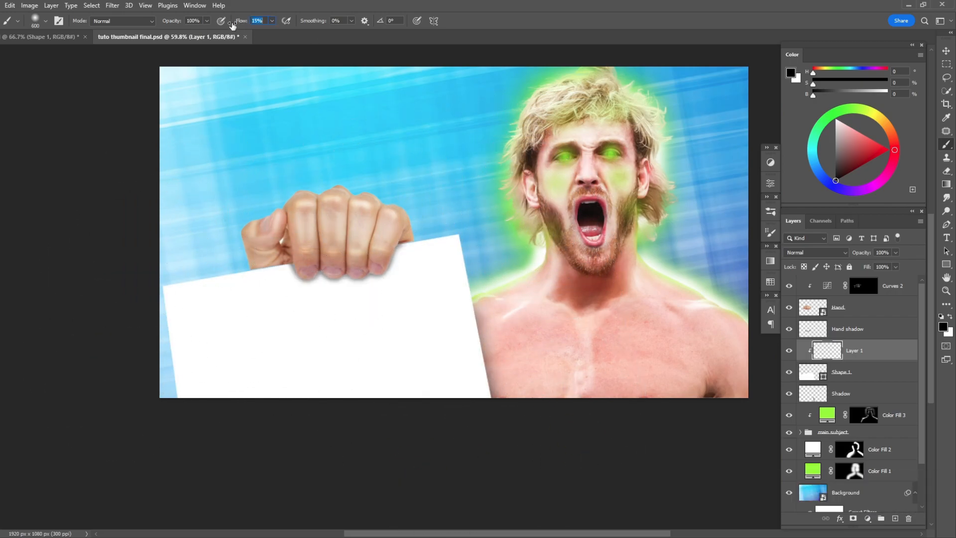
drag(521, 214, 151, 463)
drag(112, 310, 284, 206)
scroll(423, 325, down, 1)
drag(423, 325, 420, 359)
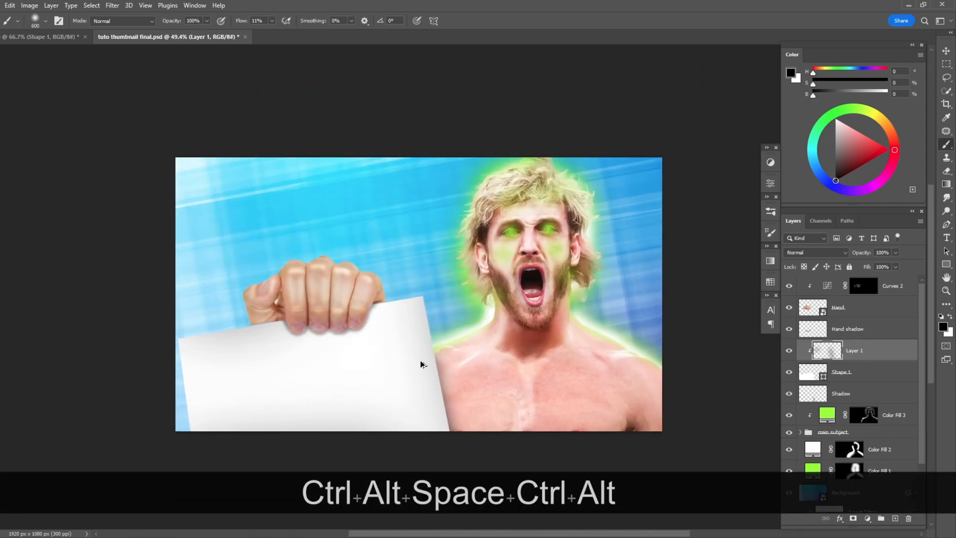
scroll(469, 326, up, 3)
scroll(469, 323, down, 1)
drag(469, 323, 433, 327)
key(v)
click(591, 70)
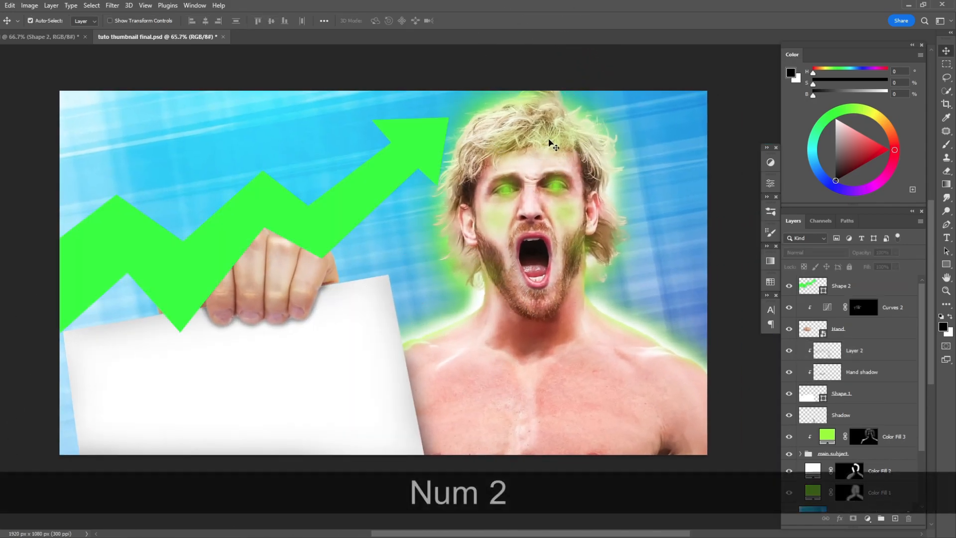
click(395, 149)
key(ctrl+t)
drag(406, 160, 495, 164)
key(ctrl+z)
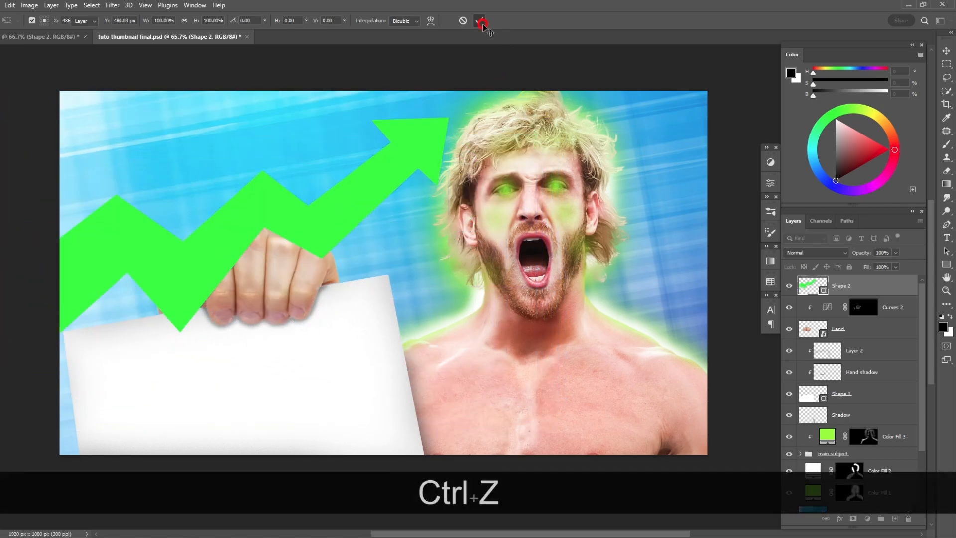
click(479, 21)
Step: Move the green arrow's Shape 2 layer between Color Fill 1 and the blue Background layer, and open its Stroke layer style settings
drag(866, 327, 868, 440)
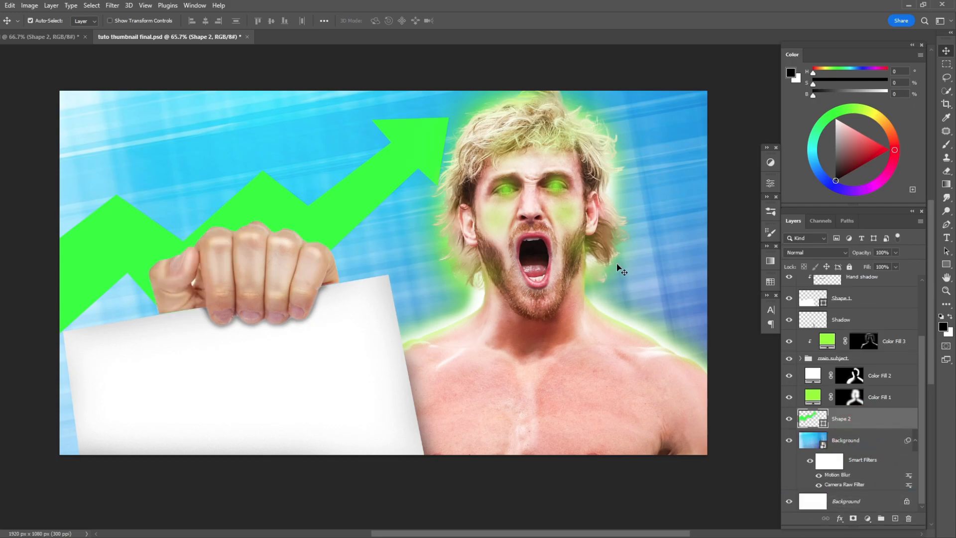
double_click(869, 419)
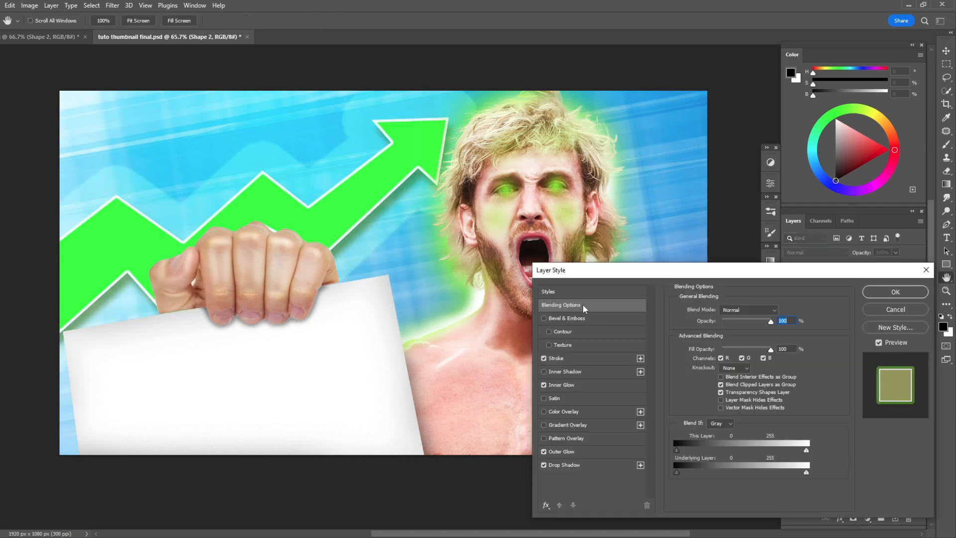
click(558, 358)
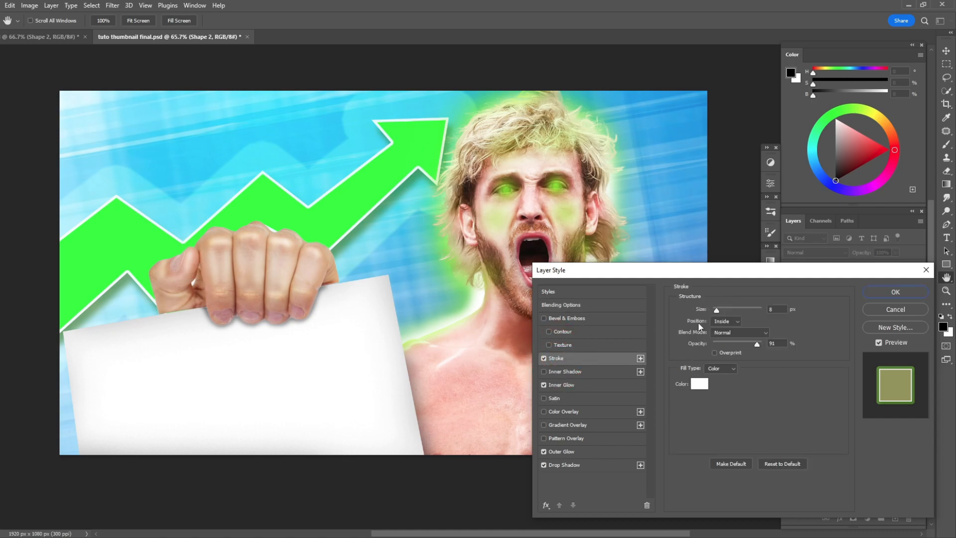
Step: Try a thicker, less opaque white stroke on the green arrow, then set its size back to 8 px
drag(719, 310, 737, 312)
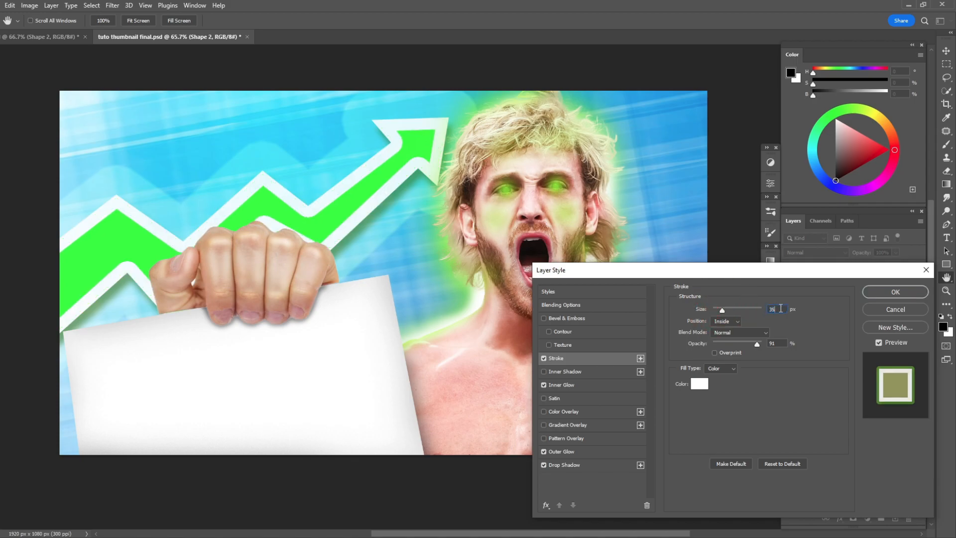
text(8)
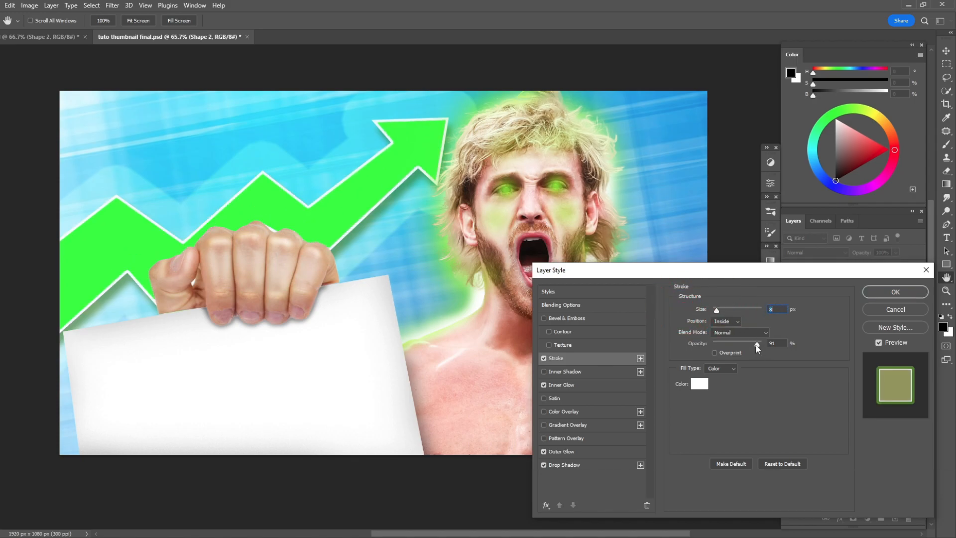
mouse_move(763, 343)
mouse_down()
mouse_move(730, 342)
mouse_move(756, 343)
mouse_up()
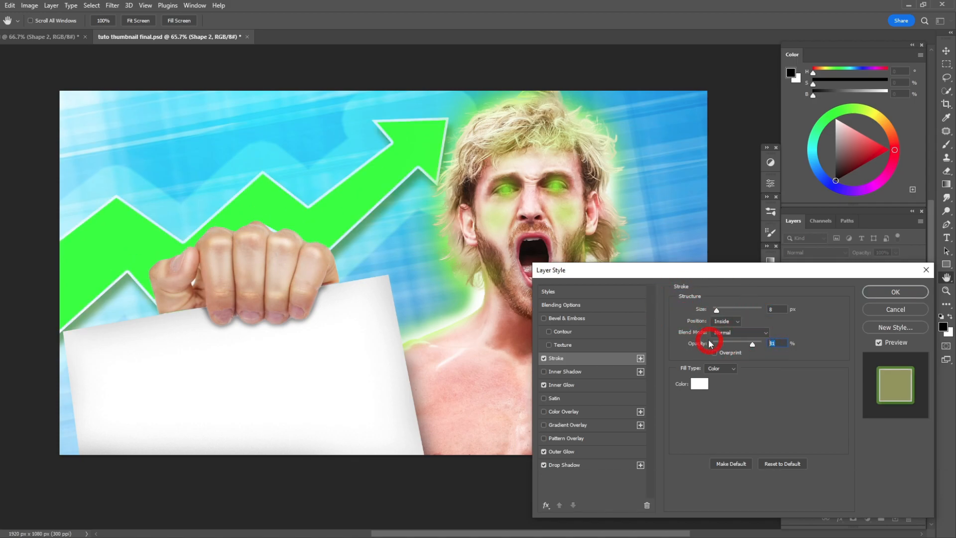
text(9)
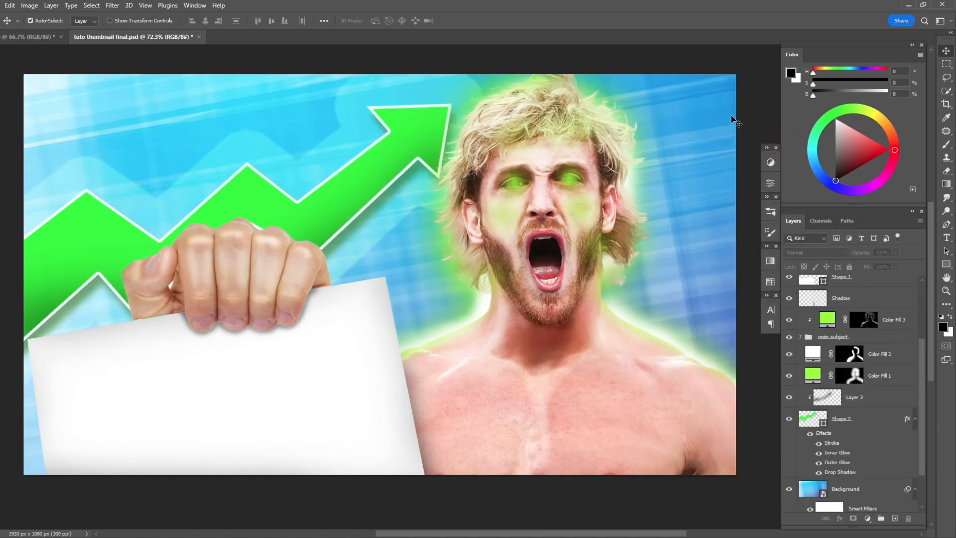
Step: Scale the youtube-icon down to a small logo and move it over the upper-left part of the background
key(ctrl+z)
key(ctrl+t)
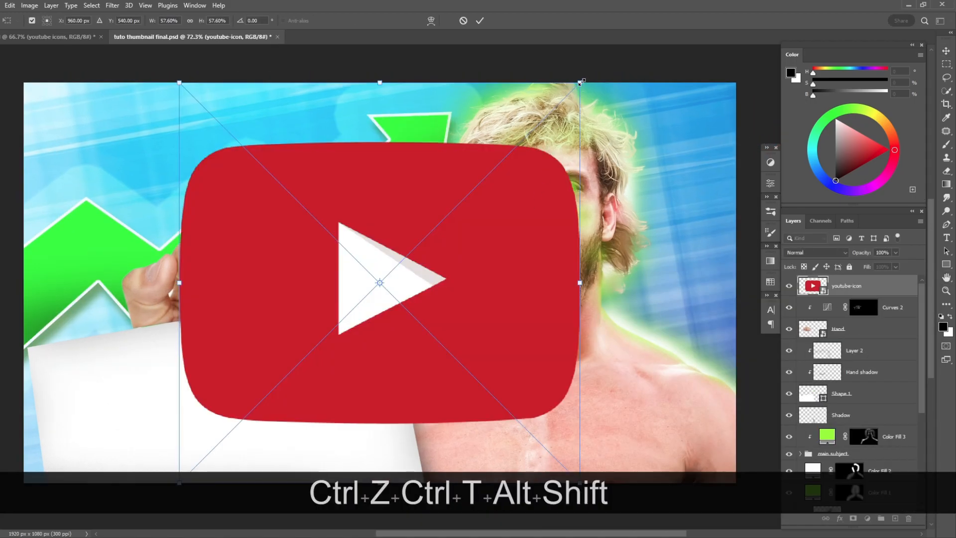
drag(573, 92, 540, 119)
drag(475, 240, 493, 202)
drag(563, 76, 438, 199)
drag(414, 240, 79, 131)
Step: Rotate the small YouTube icon and reposition it near the canvas's right edge, applying the transform
key(alt)
key(shift)
key(alt)
drag(107, 88, 150, 90)
drag(86, 130, 723, 257)
click(480, 22)
Step: Scatter four resized, tilted copies of the YouTube icon around the arrow and the man, grouped as "youtube icons"
key(ctrl+alt+t)
key(Return)
key(ctrl+alt+t)
scroll(669, 123, down, 1)
scroll(670, 123, down, 1)
key(ctrl+alt+t)
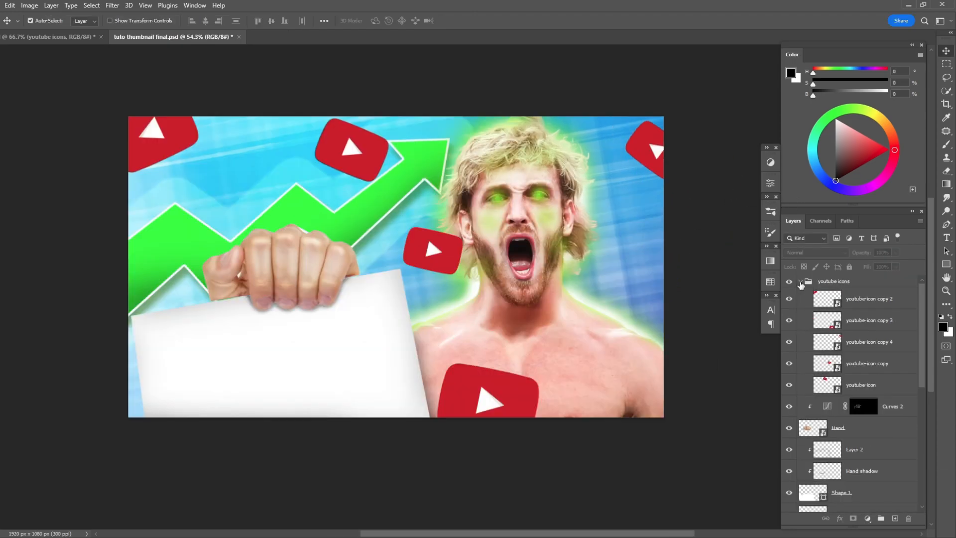
Step: Collapse the "youtube icons" group and convert it to a smart object
click(800, 281)
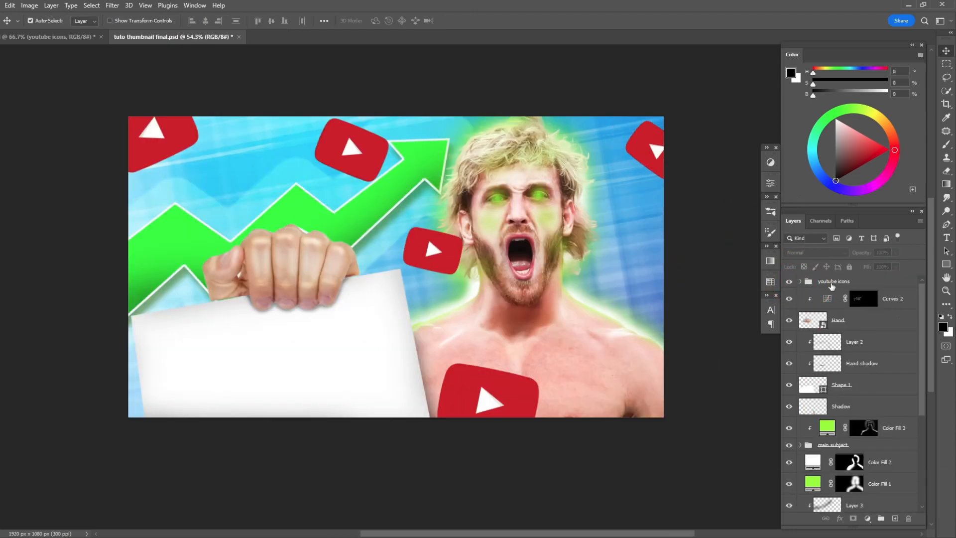
right_click(838, 288)
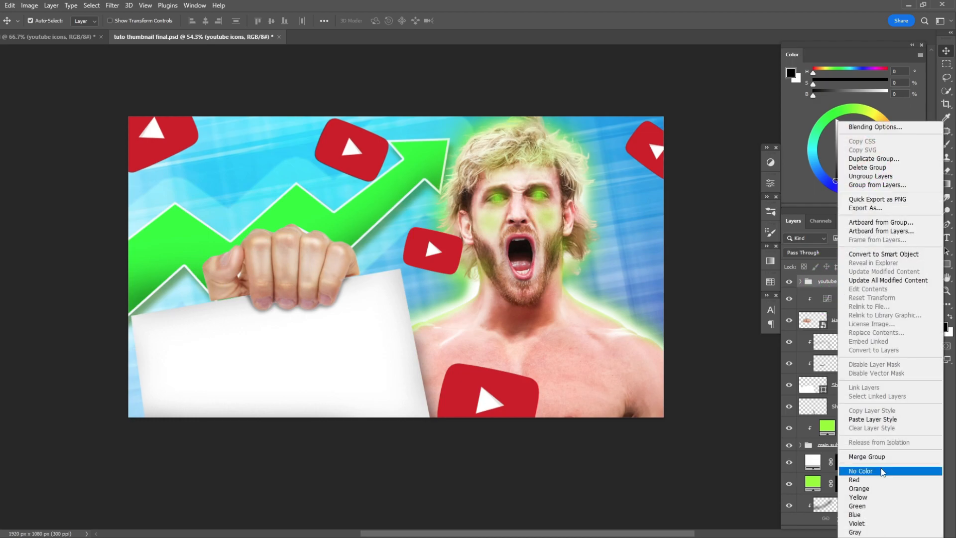
click(863, 255)
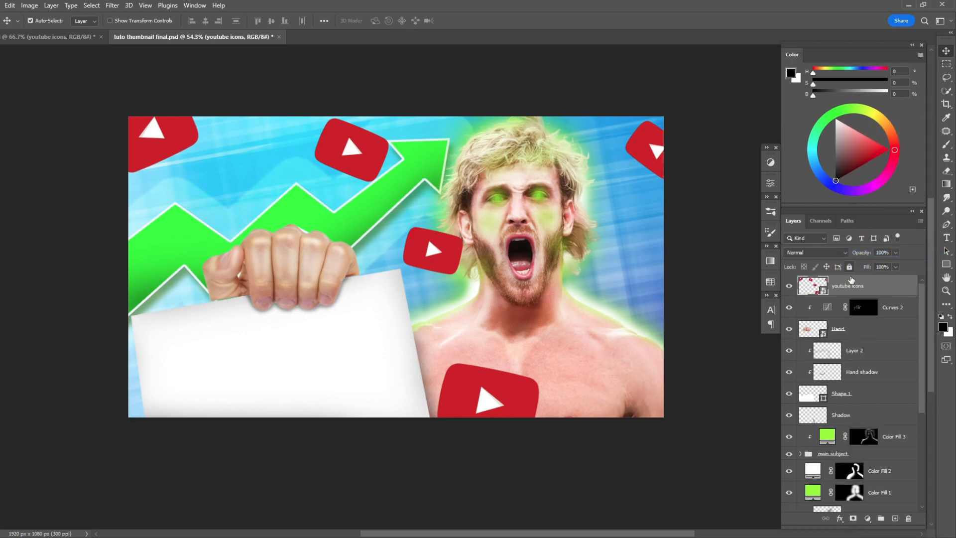
Step: Apply a Motion Blur to the youtube icons layer with a 7° angle and a 40-pixel distance
click(113, 6)
mouse_move(159, 142)
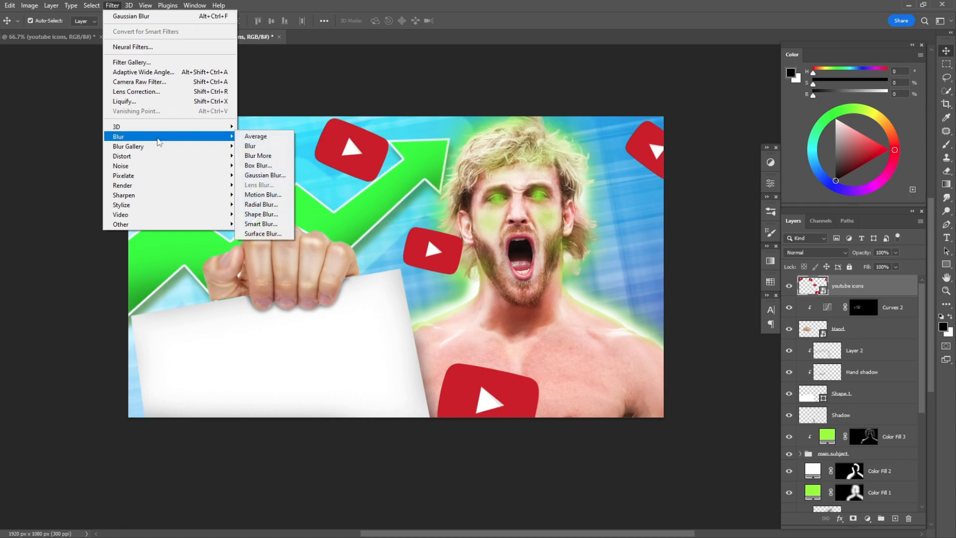
click(263, 195)
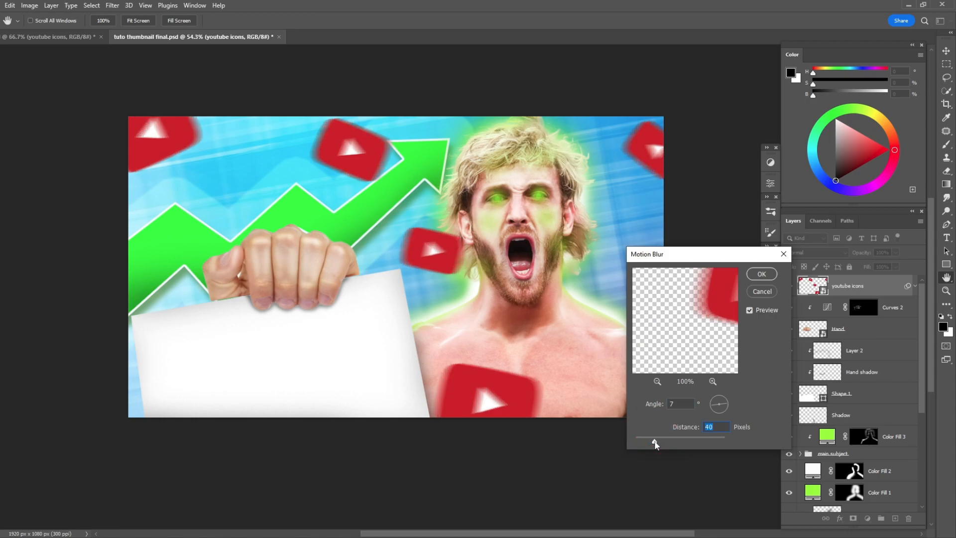
click(758, 279)
Step: Shift the blurred youtube icons layer slightly left so the upper-right icon sits fully inside the canvas
scroll(558, 329, up, 5)
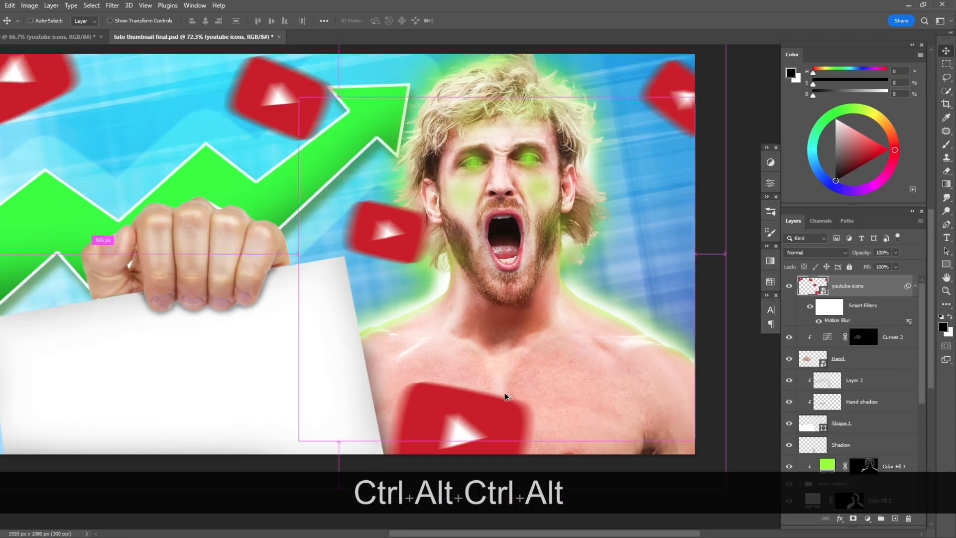
drag(292, 116, 438, 255)
scroll(587, 289, up, 4)
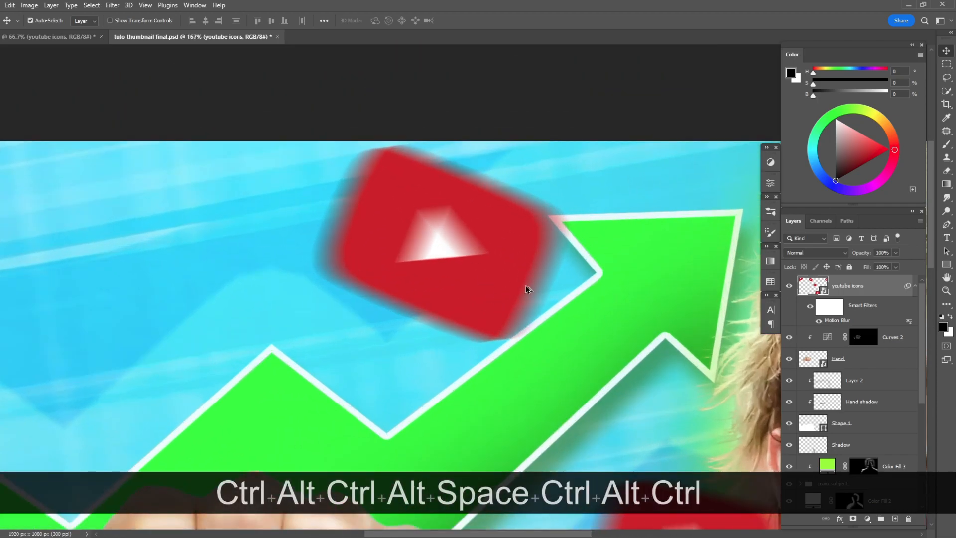
scroll(526, 290, down, 4)
drag(576, 335, 419, 204)
scroll(422, 258, down, 2)
mouse_move(422, 255)
mouse_down()
mouse_move(408, 225)
mouse_move(425, 242)
mouse_up()
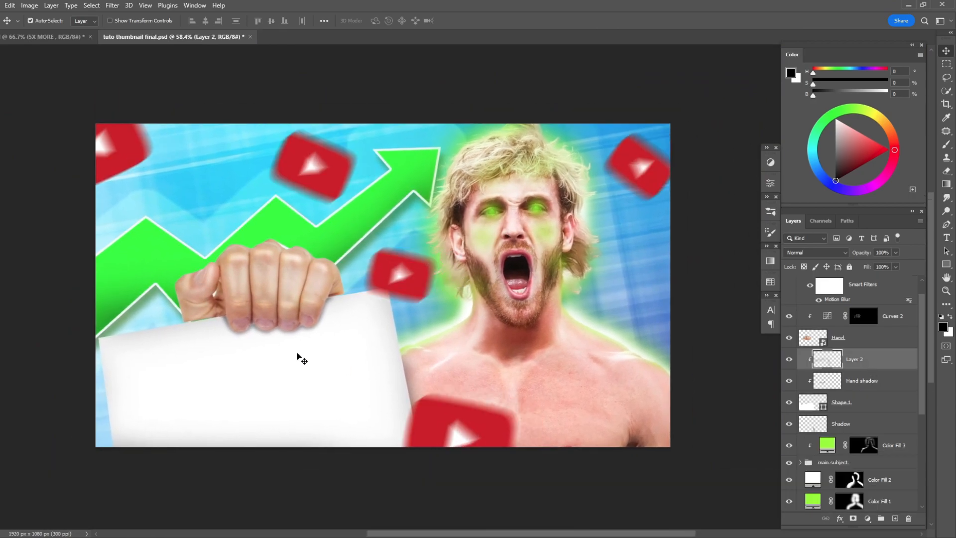
Step: Add a wide paragraph text box on the white sheet in black Dharma Gothic E ExBold Italic
scroll(237, 387, up, 2)
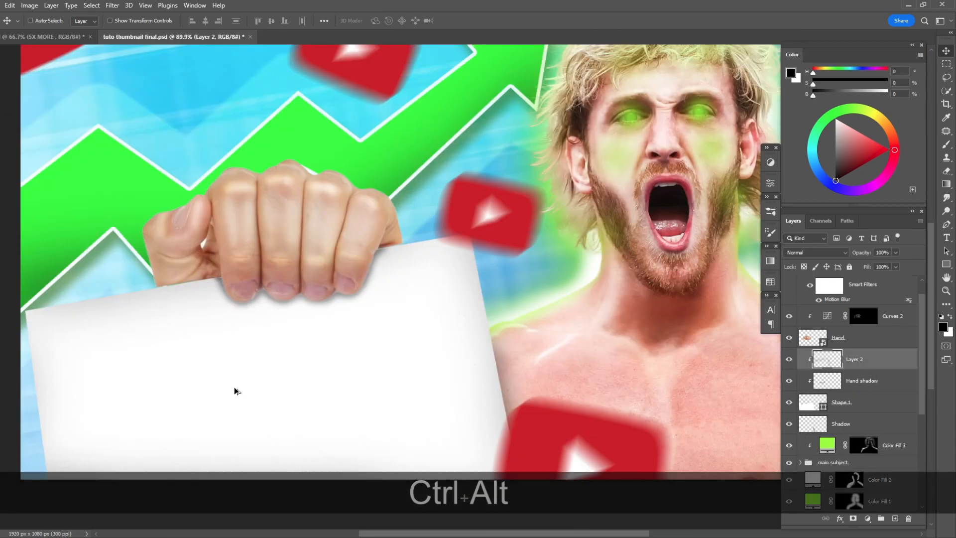
key(t)
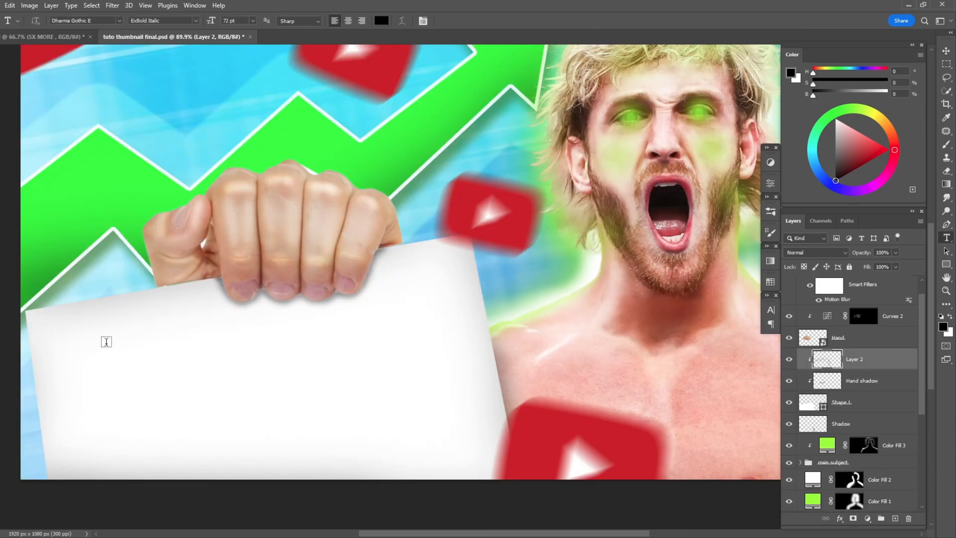
drag(424, 408, 424, 410)
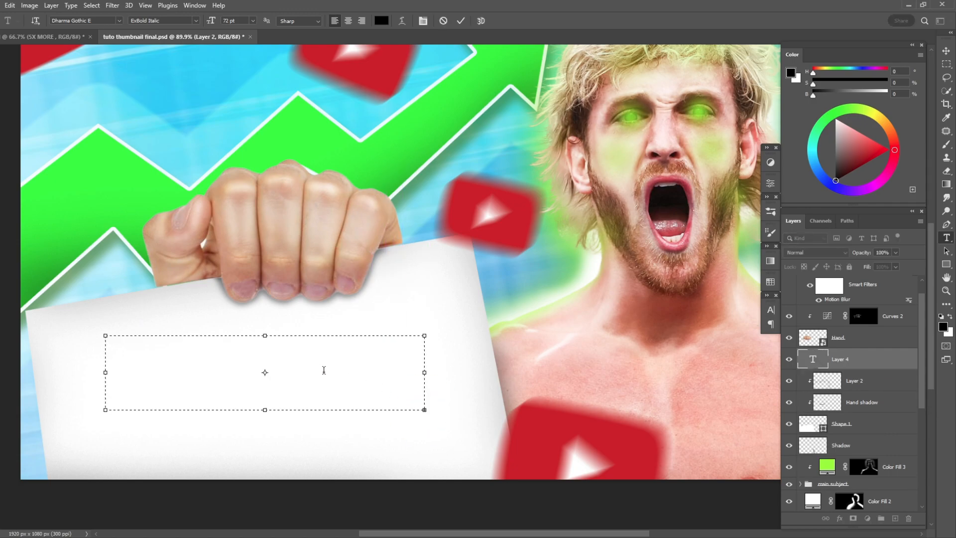
click(311, 367)
Step: Replace the placeholder with "5X MORE" at 29 pt, shrink the text box around it, and commit the text
key(ctrl+a)
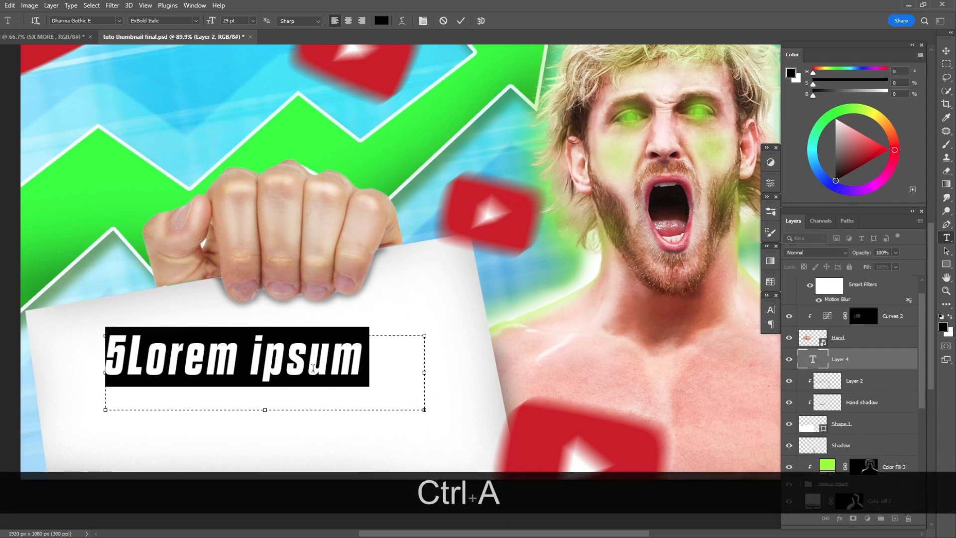
key(BackSpace)
text(5x)
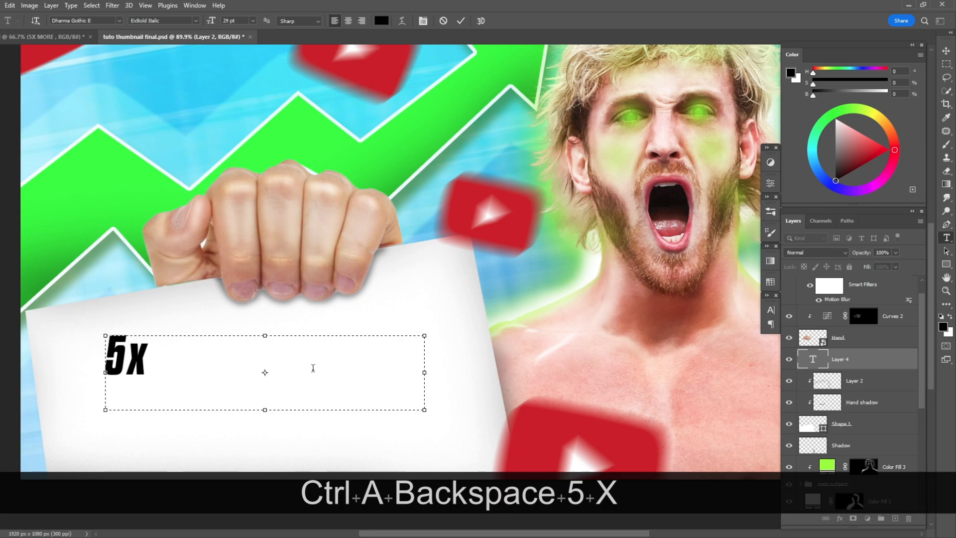
key(BackSpace)
text(X)
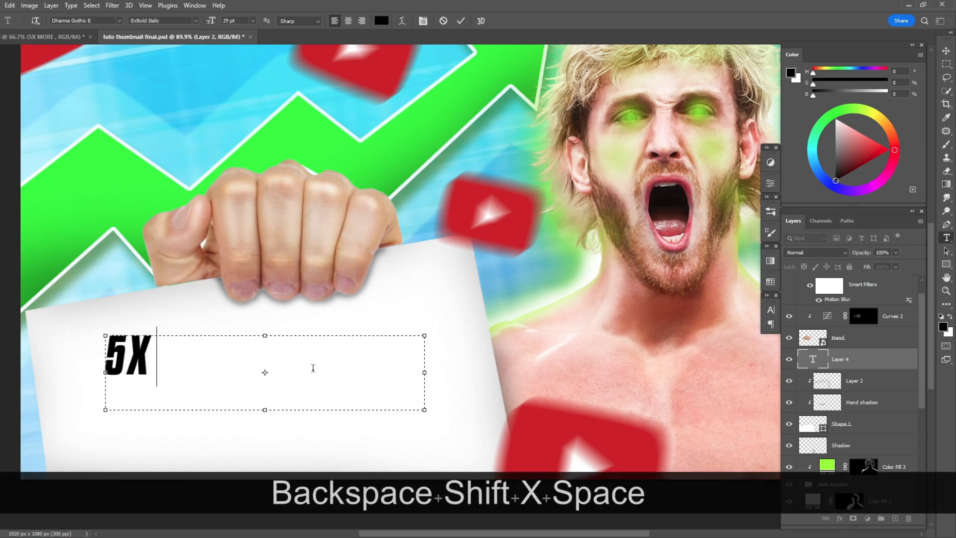
key(Caps_Lock)
text(MORE VI)
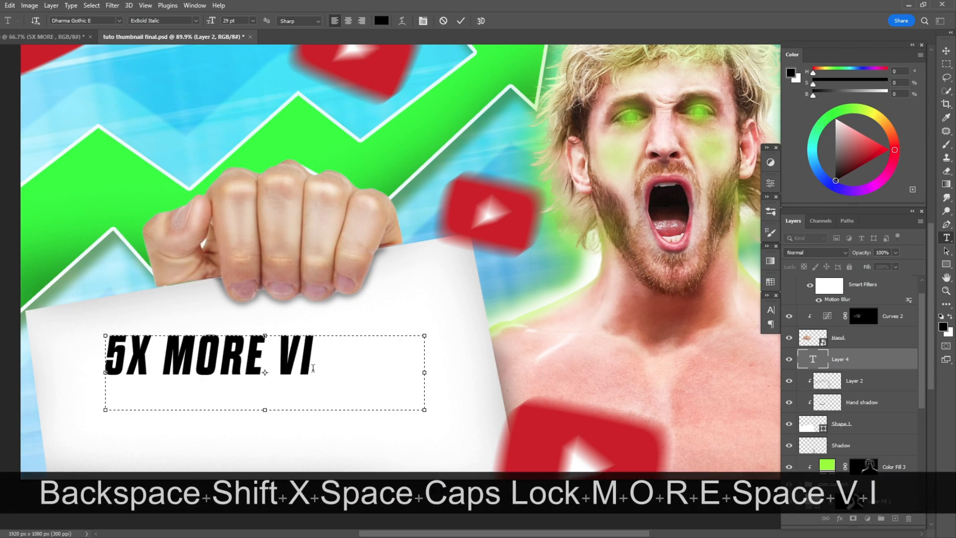
key(BackSpace)
key(BackSpace)
key(BackSpace)
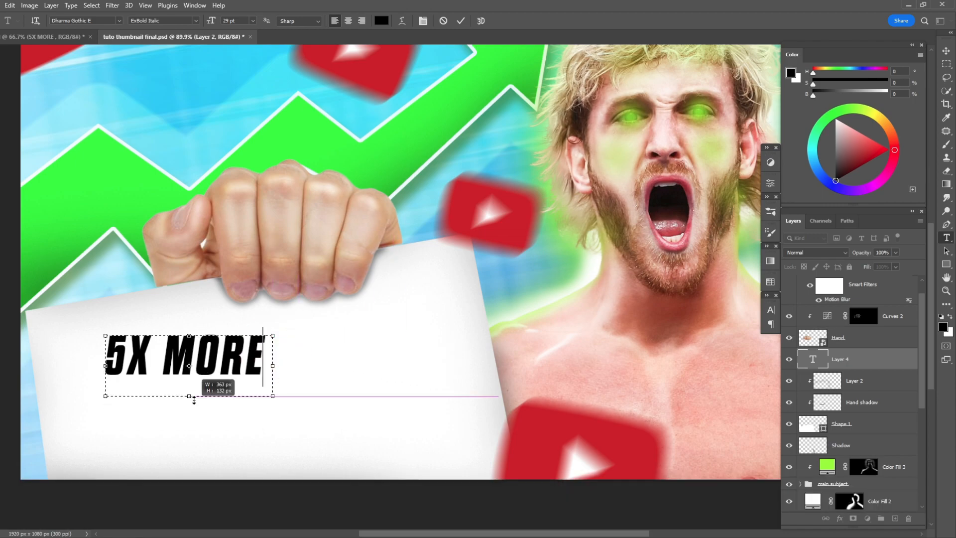
click(461, 21)
Step: Enlarge the 5X MORE text to 163.48% and rotate it to -7.21° to follow the sheet's tilt
key(ctrl+t)
drag(255, 351, 429, 280)
drag(345, 367, 316, 365)
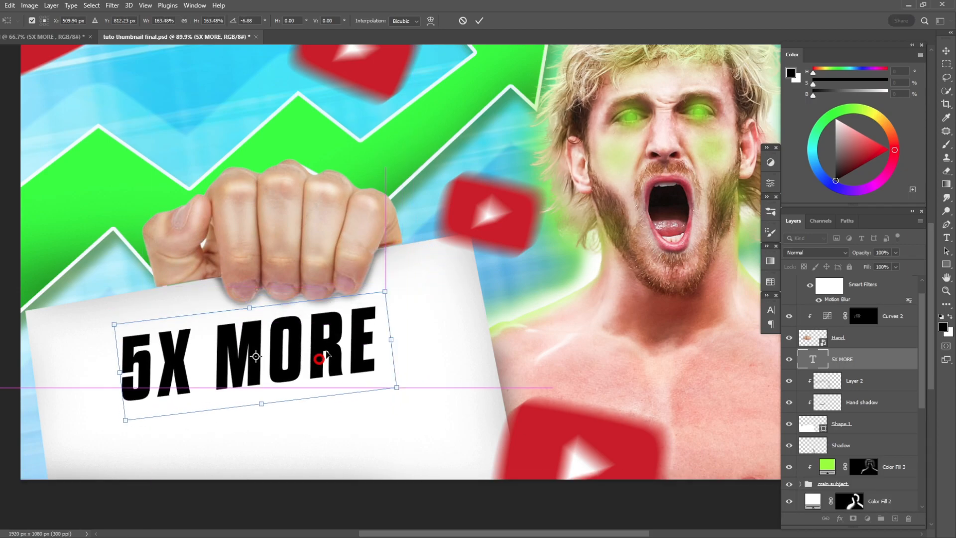
drag(433, 265, 419, 268)
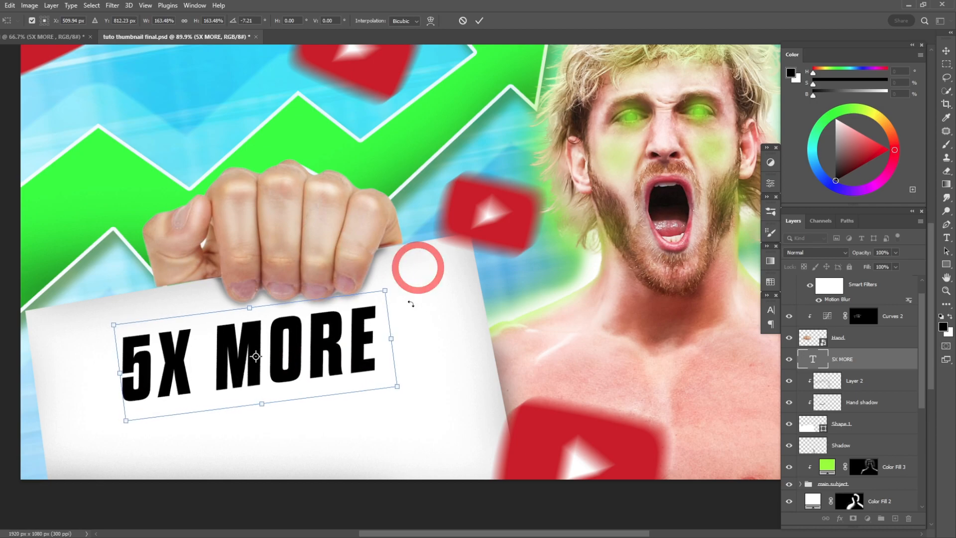
Step: Refine the 5X MORE transform to about 169% by 167%, rotated -8.08° with a -5.79° horizontal skew, and apply it
drag(390, 319, 394, 302)
drag(246, 348, 252, 363)
drag(409, 278, 429, 278)
drag(389, 333, 346, 343)
drag(410, 275, 412, 279)
mouse_move(390, 352)
mouse_down()
mouse_move(400, 347)
mouse_move(380, 352)
mouse_up()
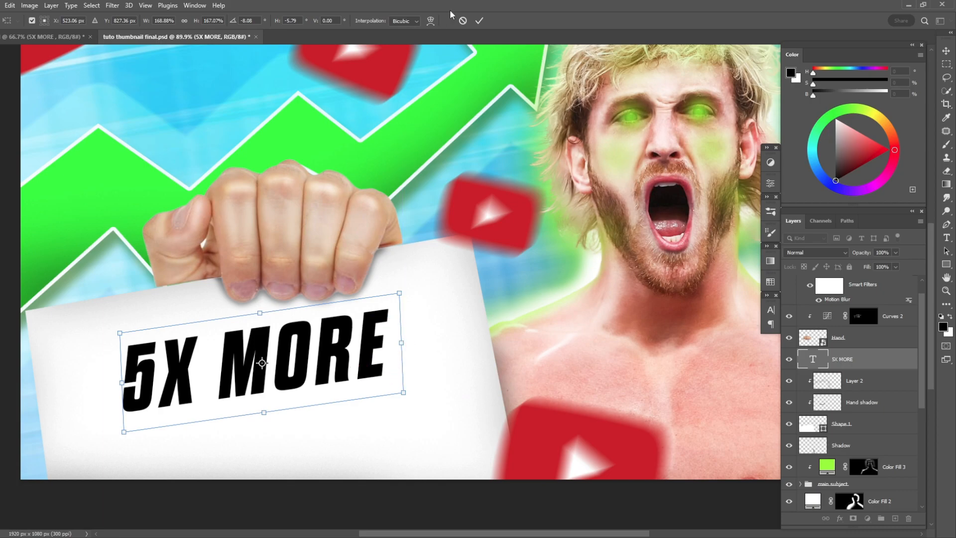
click(481, 21)
Step: Duplicate the 5X MORE text layer straight down to form a second line on the sheet
scroll(368, 388, down, 2)
scroll(369, 389, up, 2)
scroll(348, 349, down, 3)
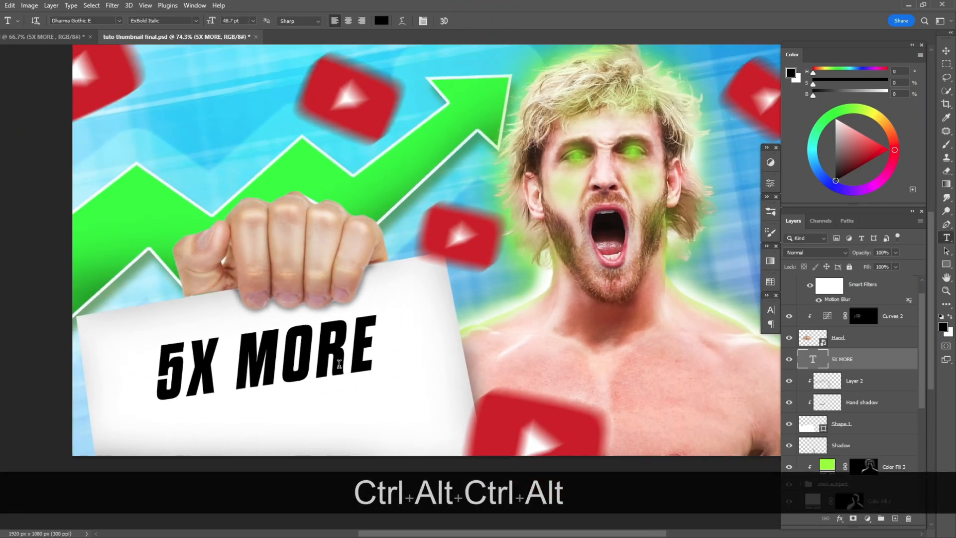
scroll(304, 302, up, 2)
key(alt)
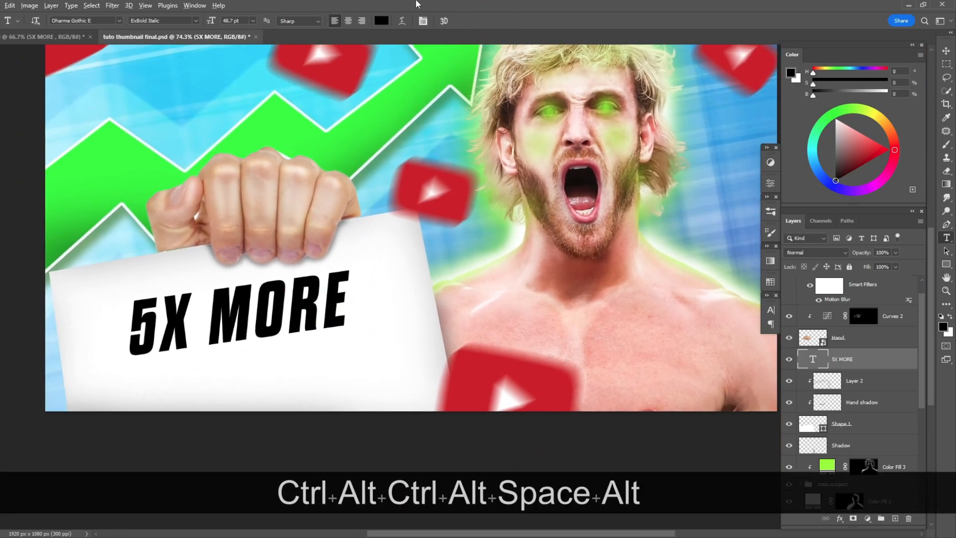
key(ctrl)
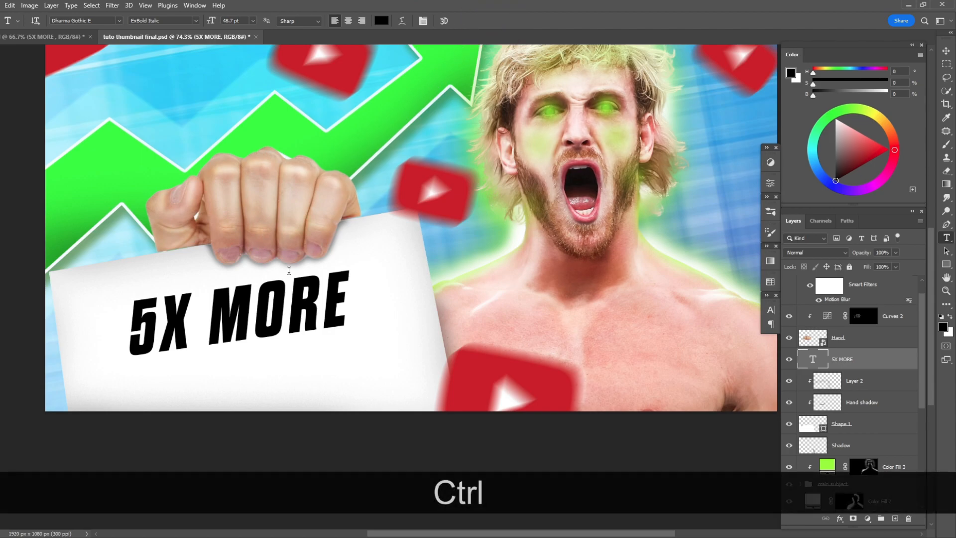
drag(299, 305, 304, 363)
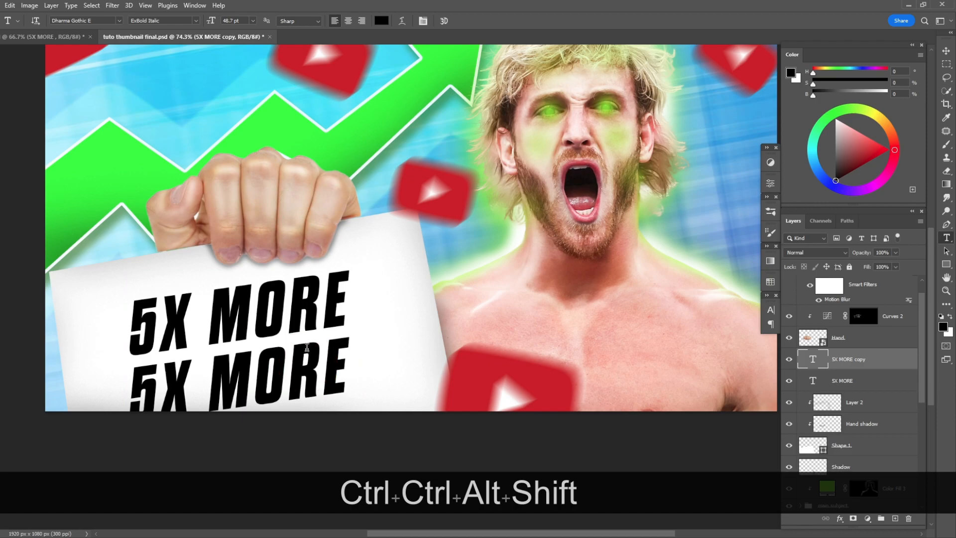
Step: Change the duplicated line's text to "VIEWS" and center it beneath 5X MORE
click(308, 348)
key(ctrl+a)
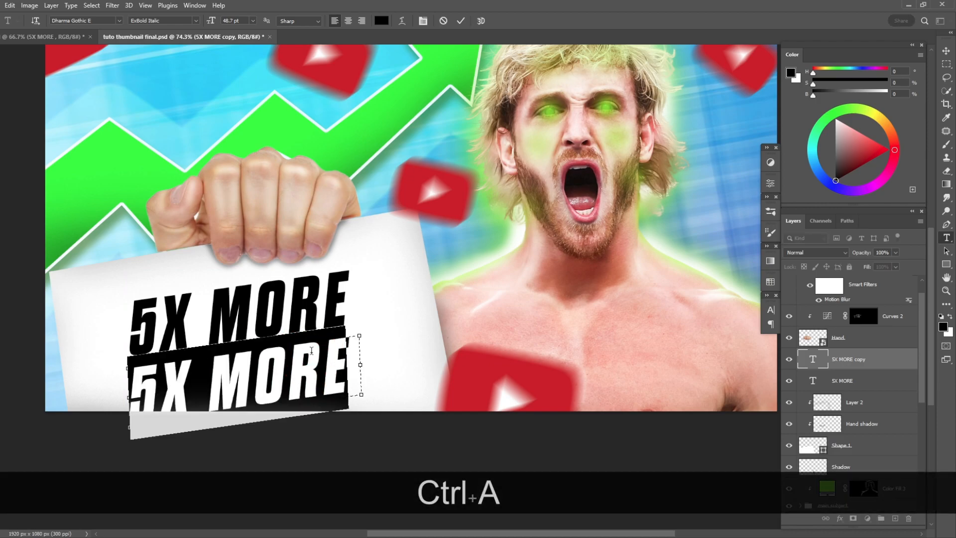
text(VIEWS)
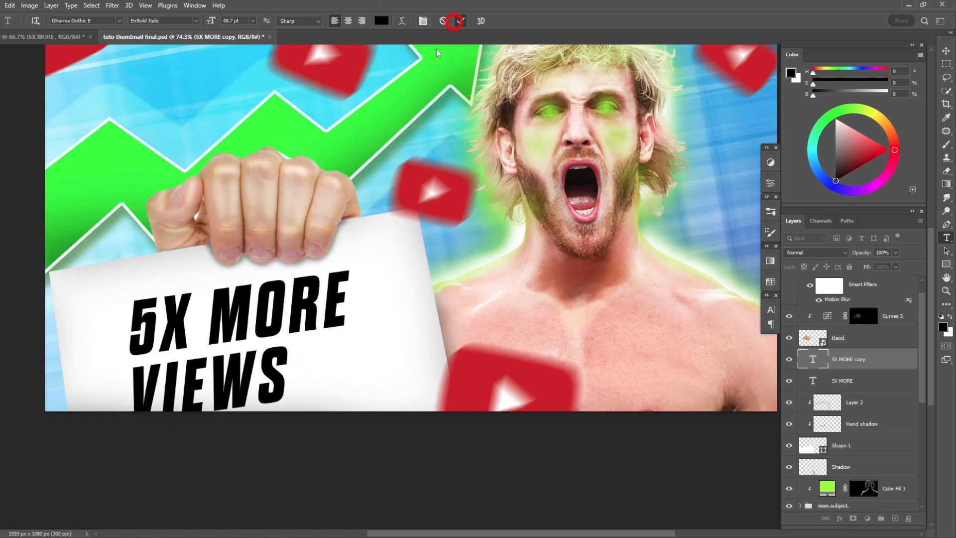
key(v)
drag(270, 373, 309, 362)
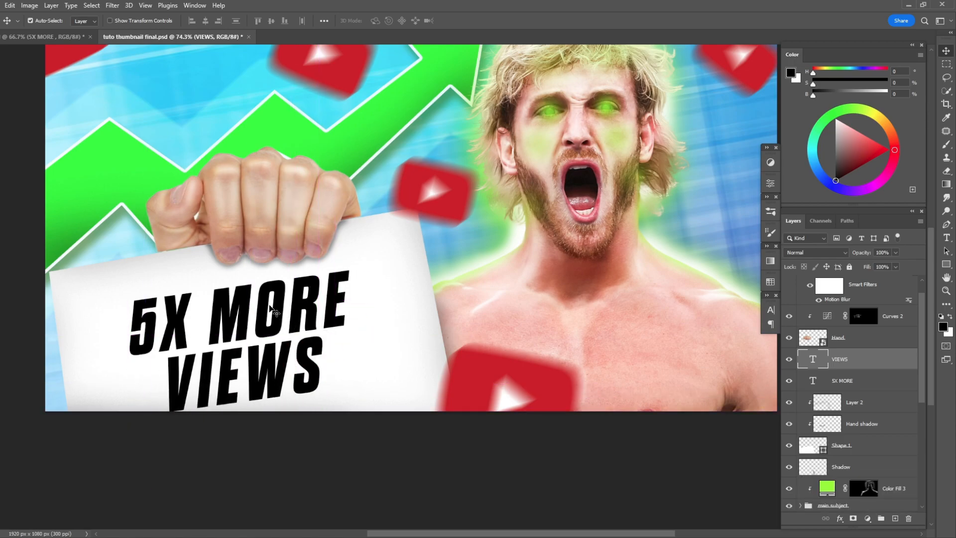
Step: Scale down the 5X MORE text and the VIEWS text in turn so both lines fit on the white sheet
click(266, 301)
key(ctrl+t)
drag(361, 256, 345, 259)
key(Return)
click(308, 364)
key(ctrl+t)
drag(326, 329, 301, 360)
click(479, 20)
Step: Widen the letter spacing of the 5X MORE text evenly across all its characters
key(ctrl+alt+0)
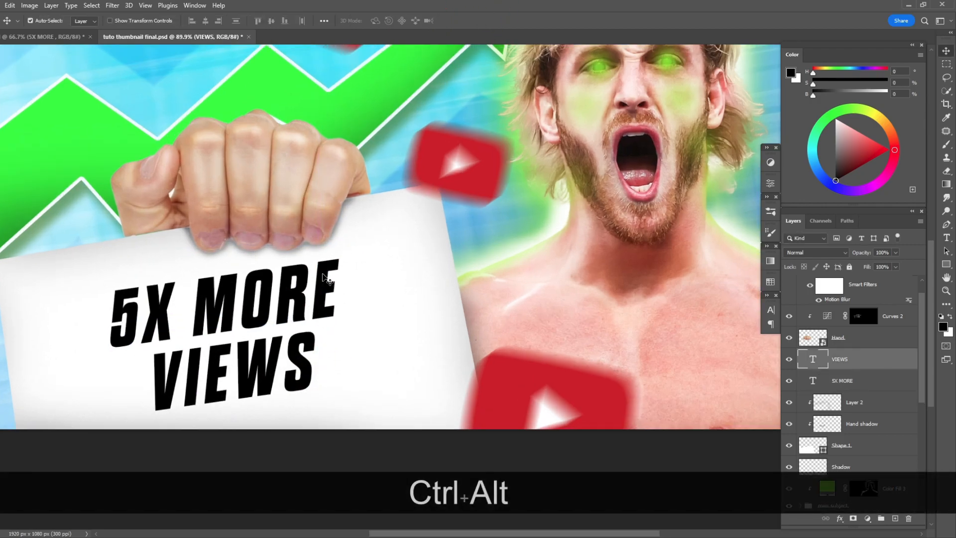
key(ctrl+0)
key(t)
click(234, 363)
key(ctrl+a)
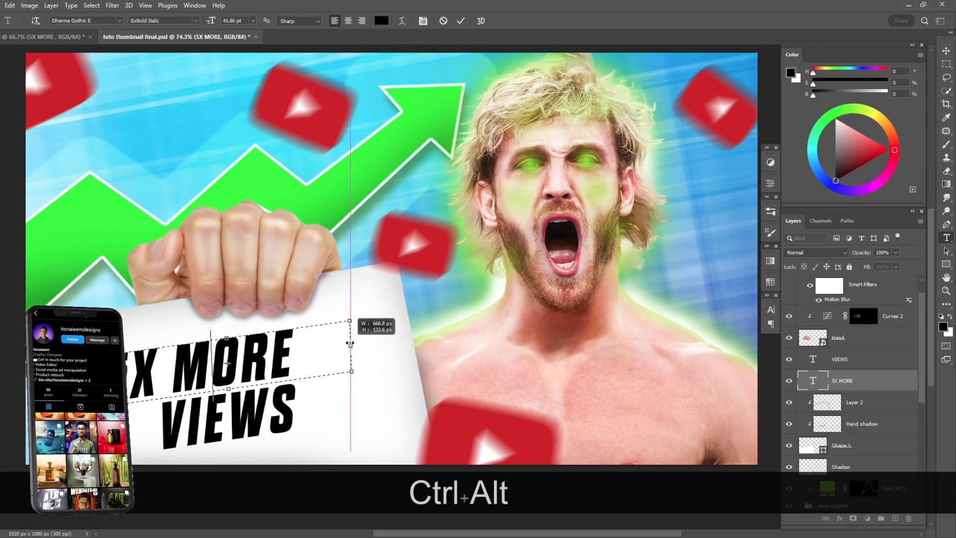
key(alt+Right)
key(alt+Right)
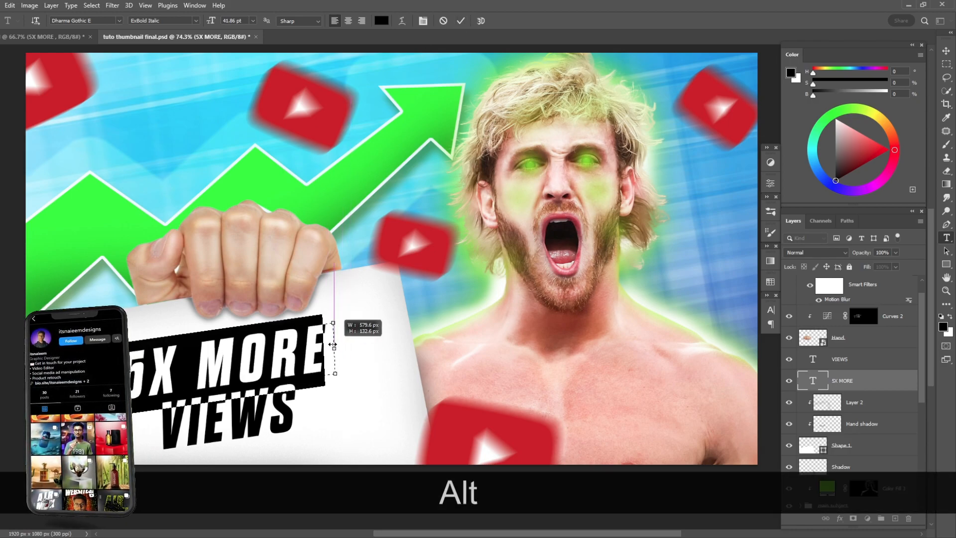
key(ctrl+Return)
Step: Widen the letter spacing of the VIEWS text to match the 5X MORE line
ctrl+click(224, 418)
key(ctrl+t)
drag(319, 410, 311, 411)
key(alt+Right)
key(alt+Right)
click(460, 20)
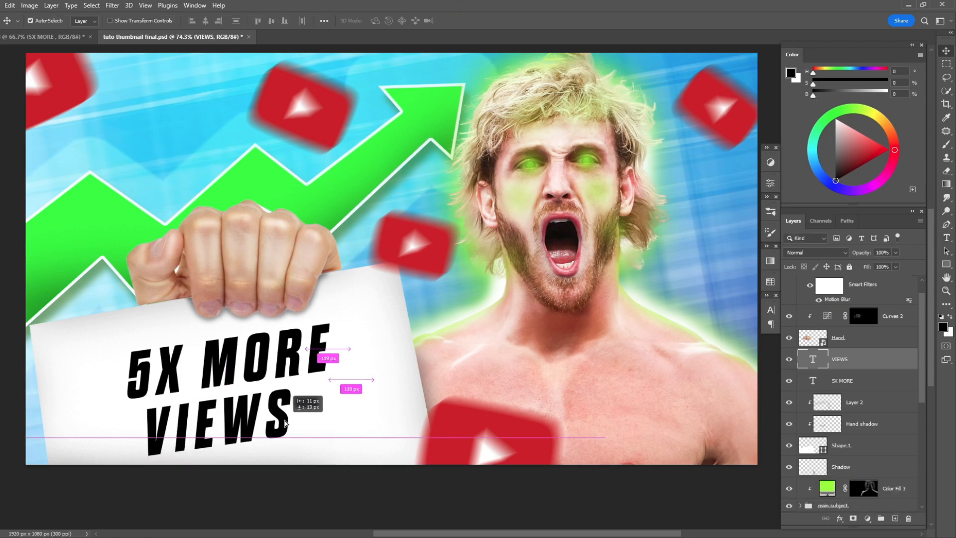
Step: Scale the VIEWS text to 113.92% and nudge it into place centered beneath 5X MORE
key(ctrl+t)
drag(314, 375, 325, 369)
key(Down)
key(Down)
key(Right)
key(Right)
key(Right)
key(Up)
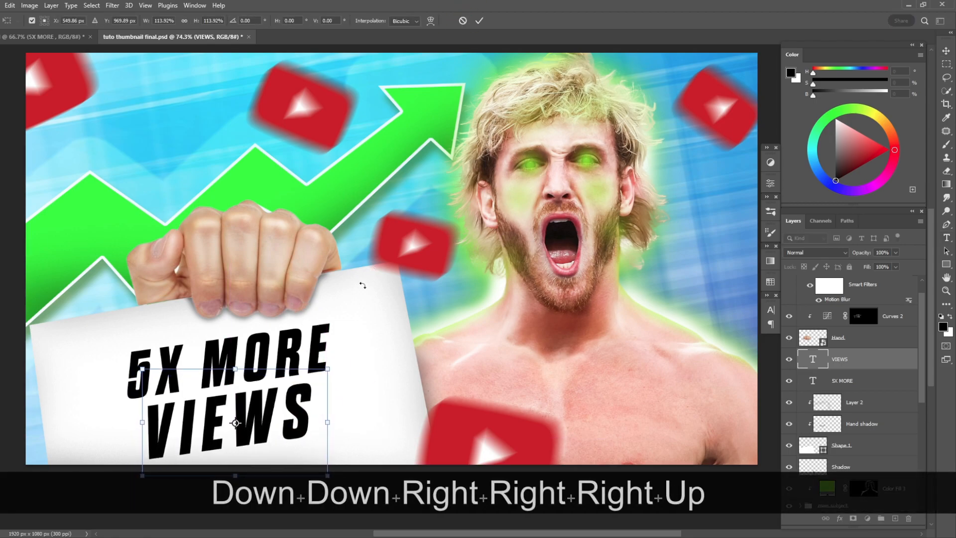
key(Right)
key(Right)
key(Down)
key(Down)
key(Left)
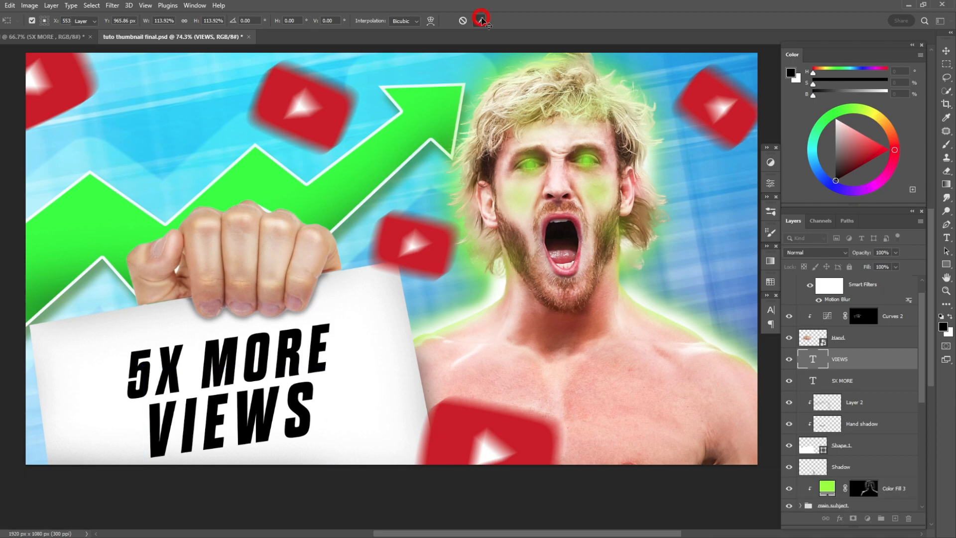
key(Return)
Step: Duplicate the 5X MORE text layer and place the copy directly below the original in the layer stack
scroll(354, 368, up, 3)
scroll(133, 273, down, 3)
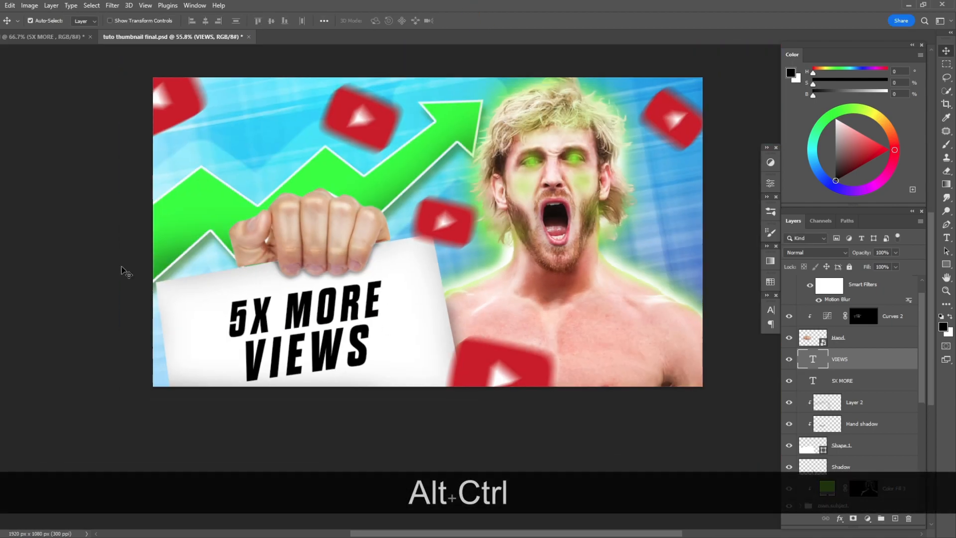
scroll(132, 273, up, 4)
click(858, 382)
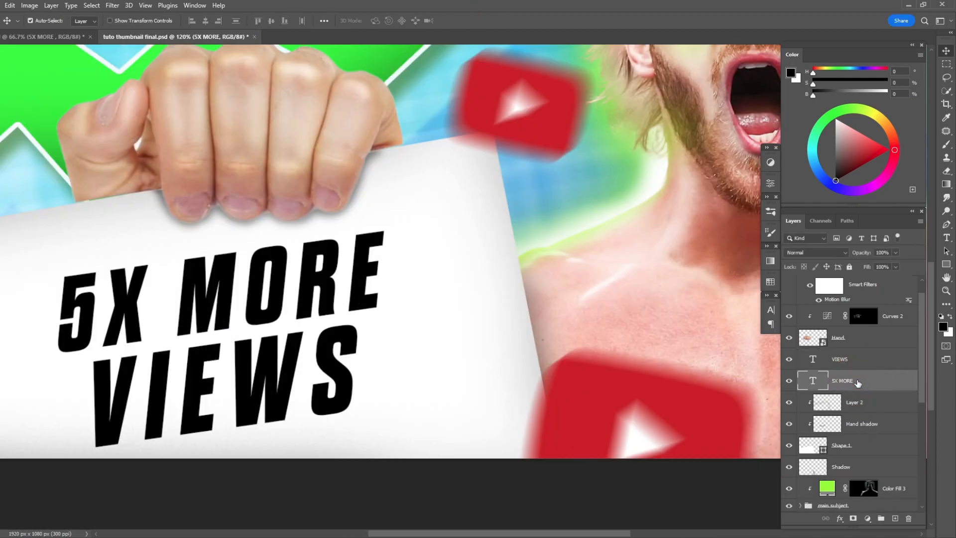
drag(856, 383, 857, 398)
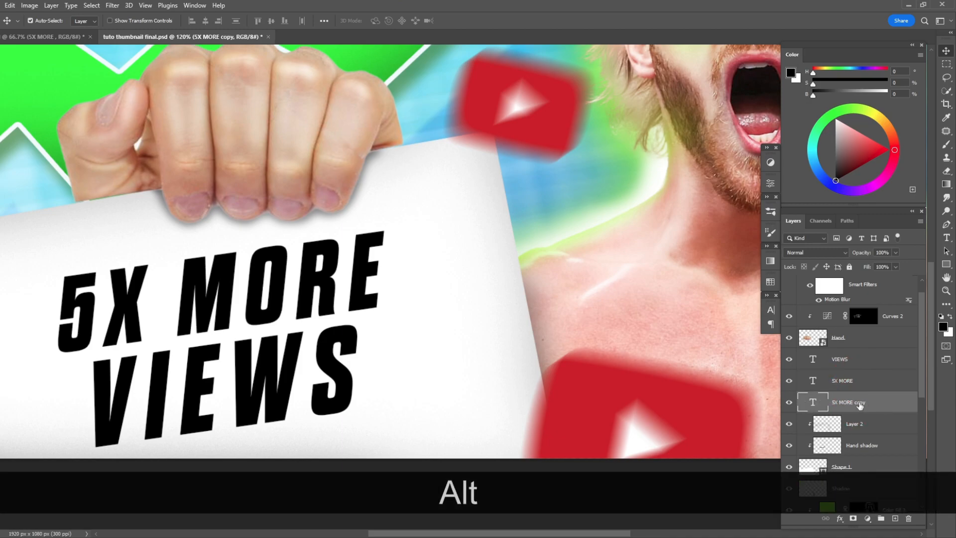
Step: Recolor the 5X MORE copy bright green with a hue of about 88°
click(864, 402)
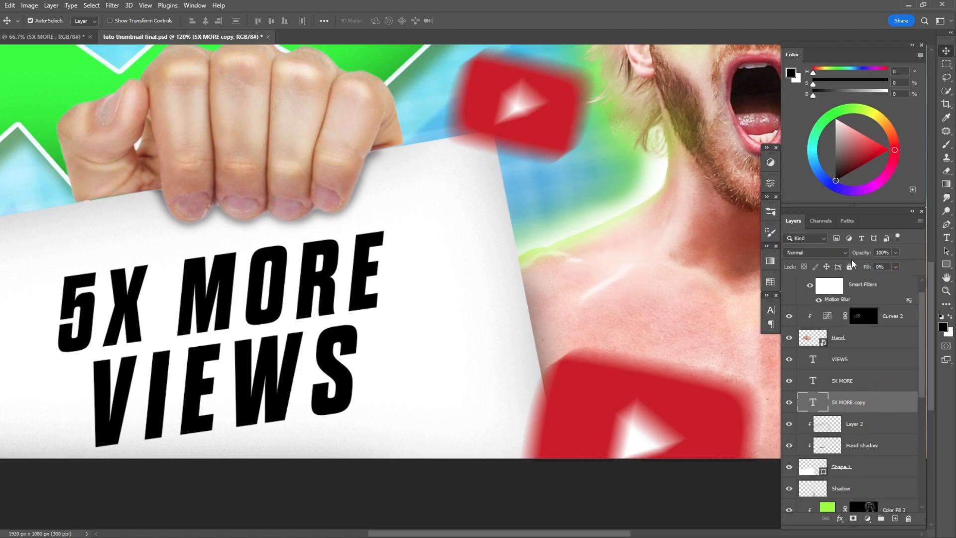
key(Return)
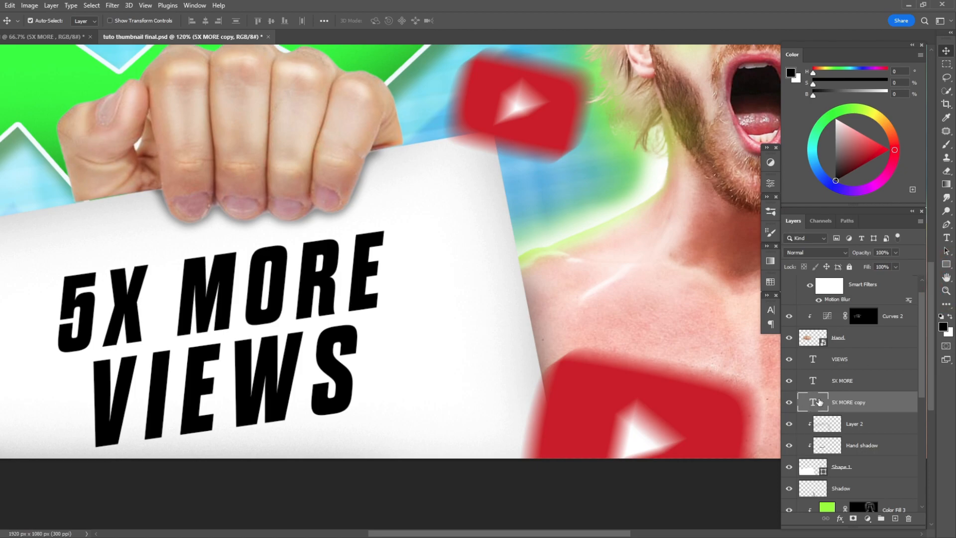
double_click(819, 402)
click(382, 20)
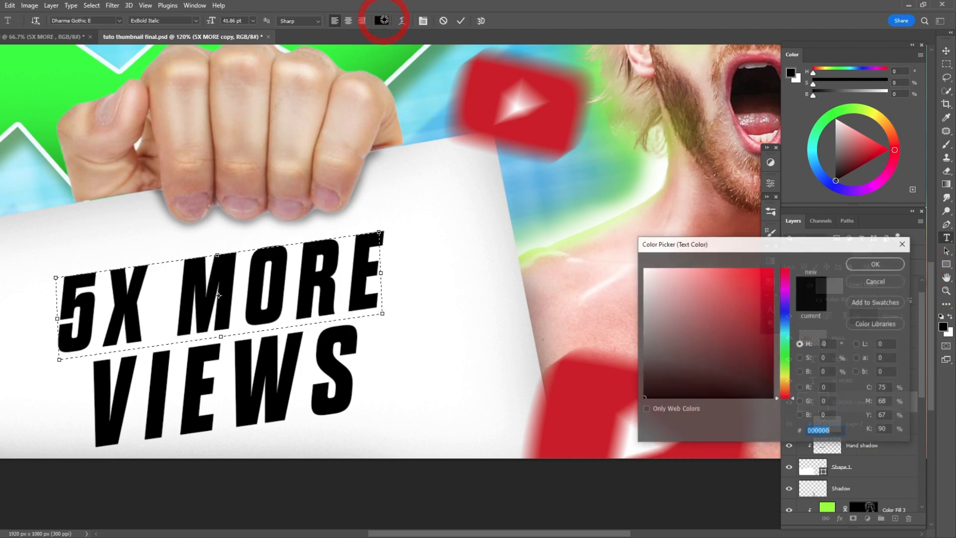
key(Caps_Lock)
click(785, 368)
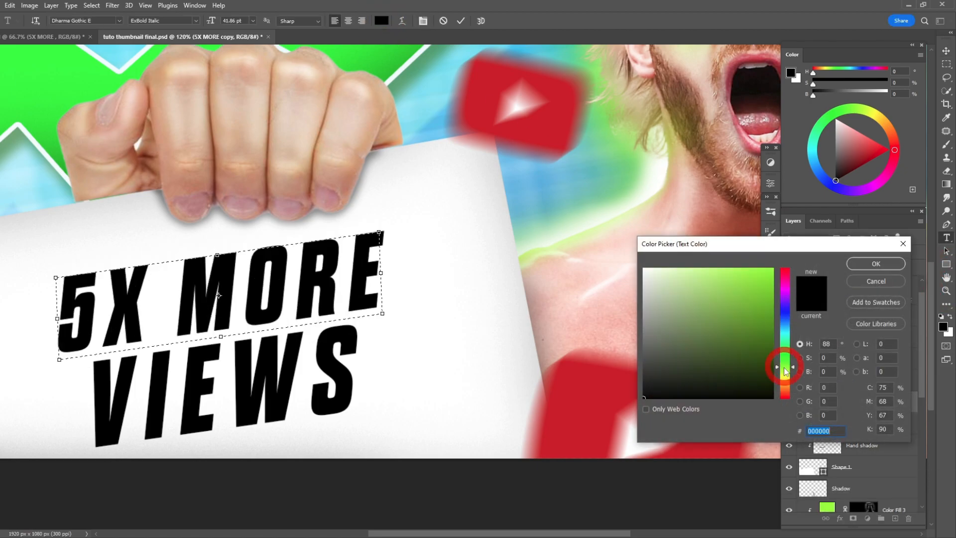
click(852, 267)
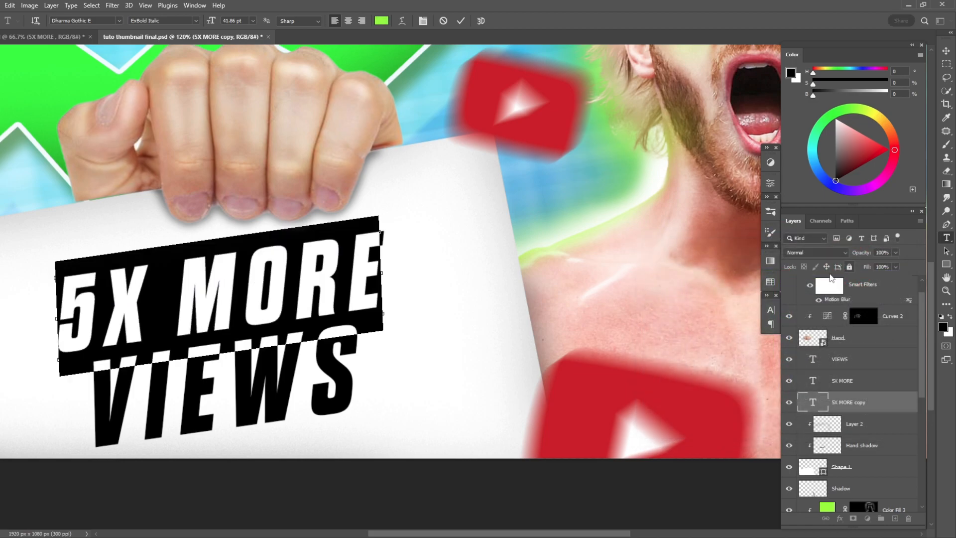
Step: Offset the green 5X MORE copy slightly down and right behind the black text as a hard shadow
drag(337, 293, 340, 301)
key(Right)
key(Right)
key(Right)
key(Right)
key(Down)
key(Down)
key(Down)
key(Up)
key(Left)
key(Left)
key(Left)
key(Up)
key(Up)
key(Up)
key(Up)
key(Down)
key(Down)
key(Up)
click(479, 20)
Step: Duplicate the VIEWS layer below the original and recolor the copy with the green of the 5X MORE shadow
drag(847, 360, 858, 383)
double_click(813, 381)
click(383, 21)
click(387, 238)
click(875, 263)
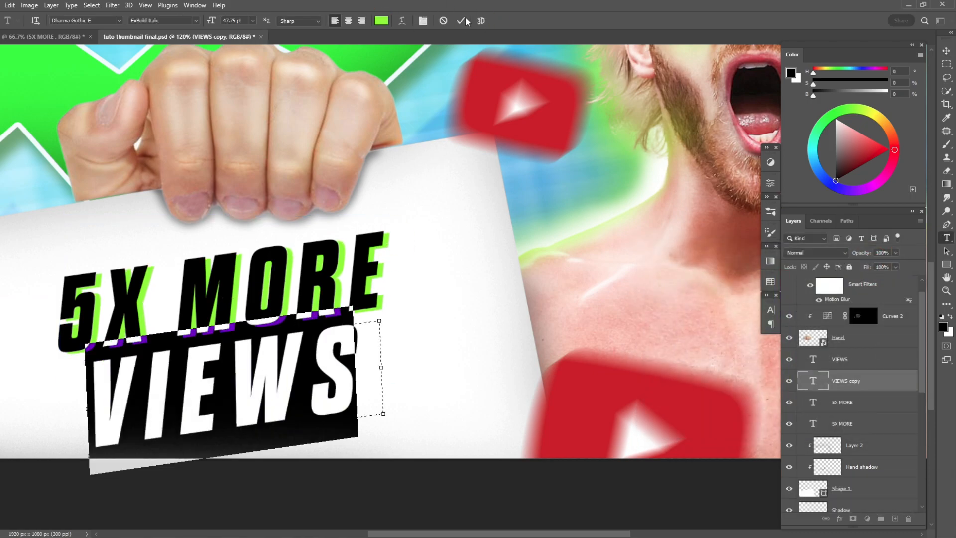
click(465, 21)
Step: Offset the green VIEWS copy slightly down and right behind the black VIEWS text and apply the transform
key(ctrl+t)
key(Down)
key(Down)
key(Down)
key(Right)
key(Left)
key(Left)
key(Left)
key(Left)
key(Down)
key(Left)
key(Left)
key(Down)
key(Down)
key(Up)
key(Up)
key(Right)
key(Right)
key(Up)
key(Up)
key(Right)
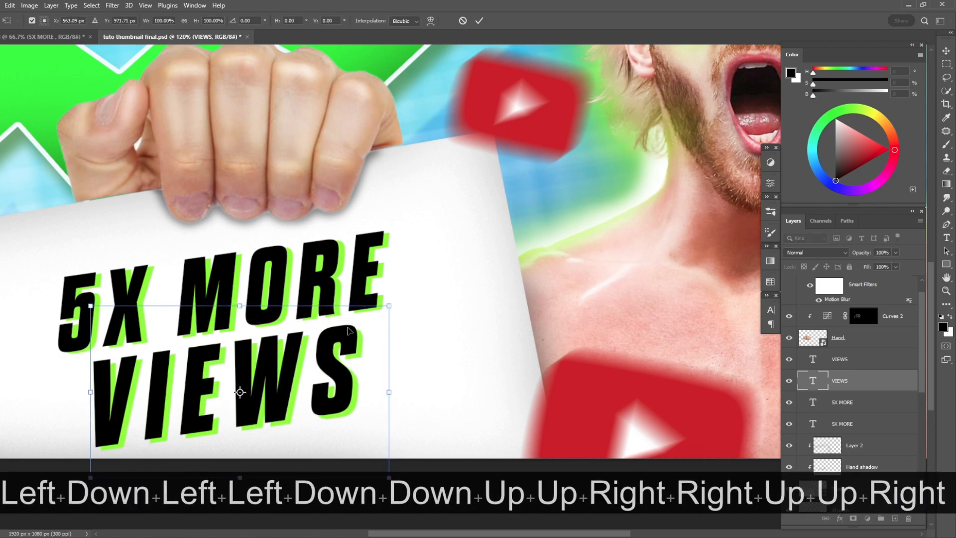
key(Return)
Step: Group the four text layers and name the group Texts
key(ctrl+0)
shift+click(865, 421)
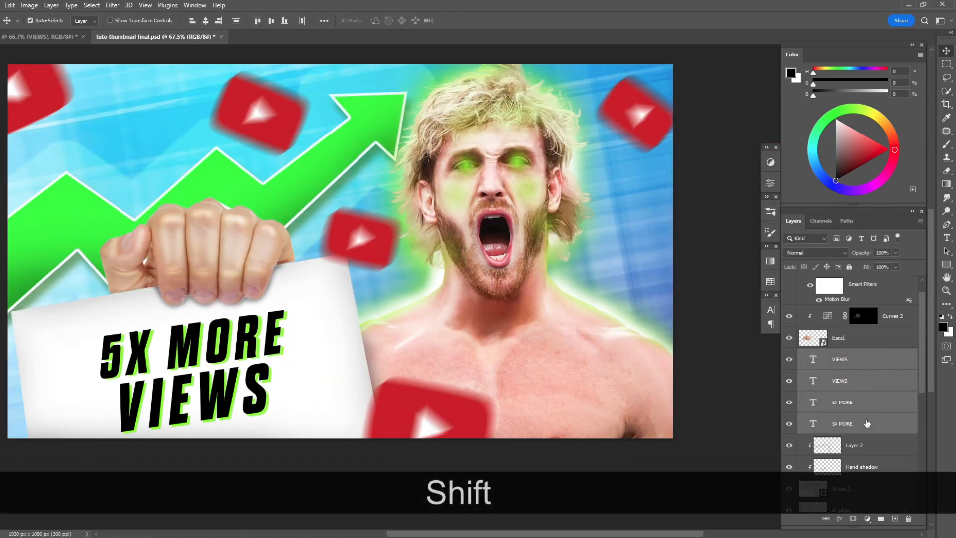
key(ctrl+g)
double_click(840, 354)
text(Texts)
key(Return)
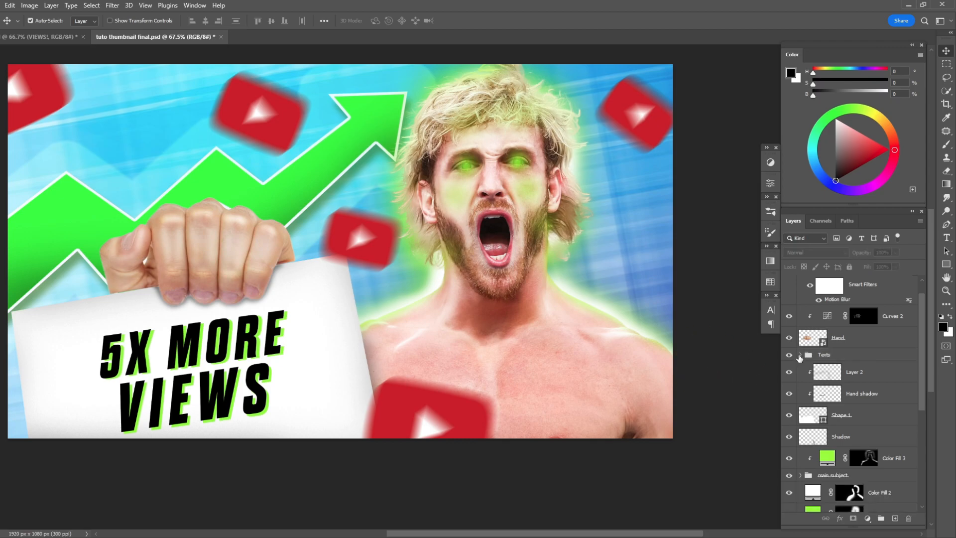
Step: Add an Inner Bevel to the black 5X MORE text with depth 448%, size 10 px and soften 4 px
click(801, 354)
click(898, 415)
double_click(897, 415)
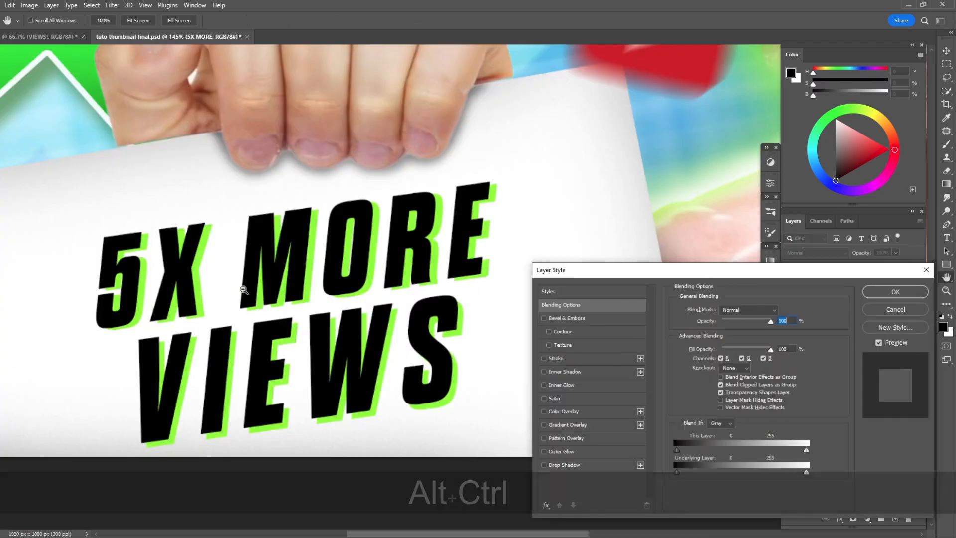
ctrl+click(349, 269)
click(567, 318)
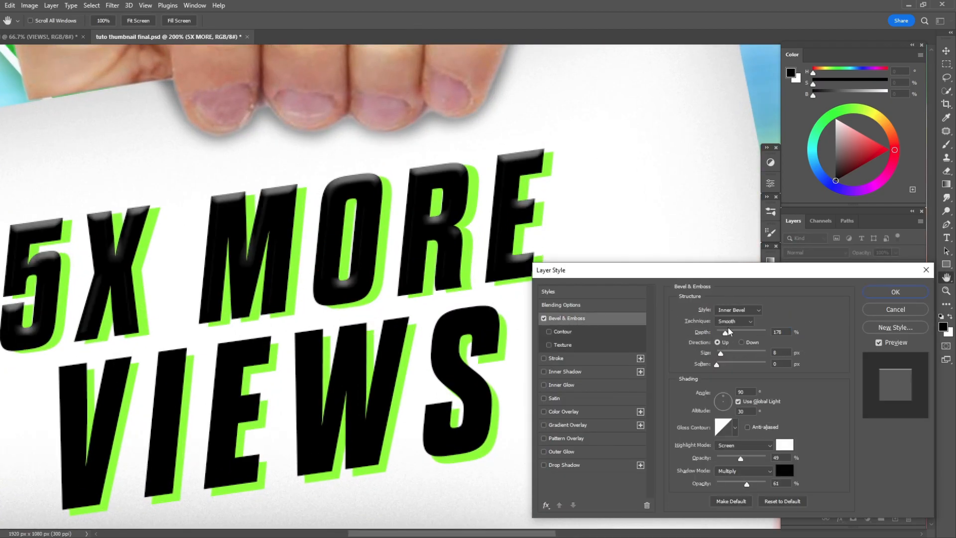
drag(721, 353, 730, 364)
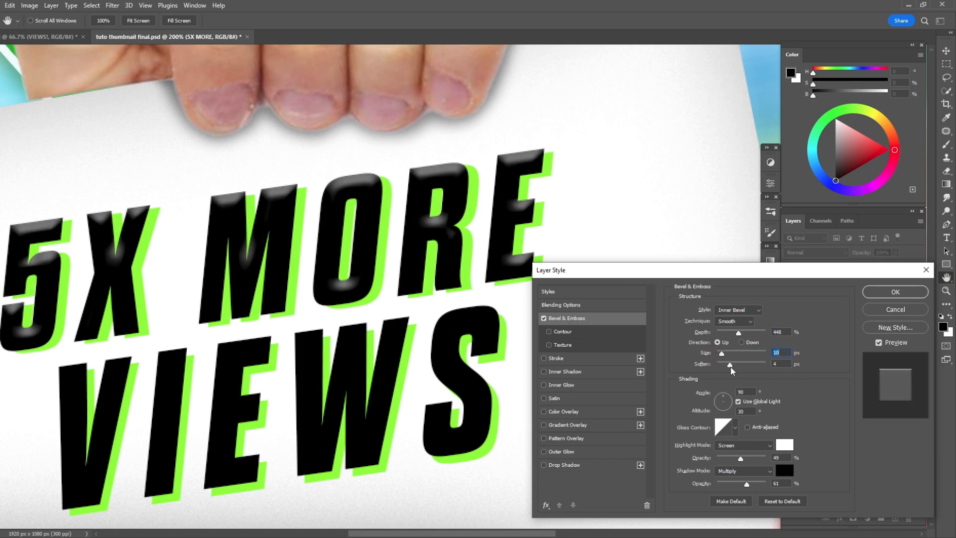
Step: Try several gloss contours on the bevel, restore the linear one, and set the highlight opacity to 79%
click(735, 427)
click(722, 467)
click(753, 451)
click(735, 428)
click(725, 427)
key(Escape)
click(736, 427)
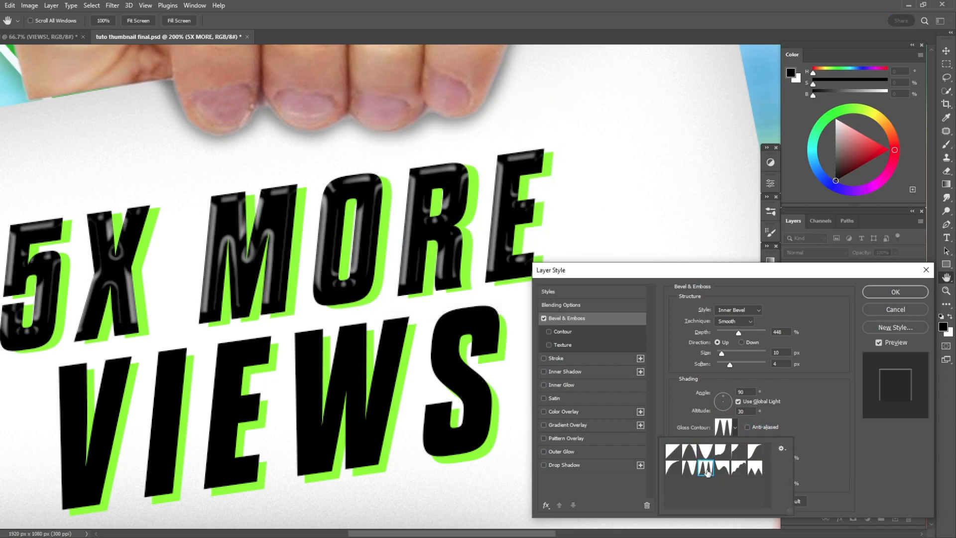
click(738, 467)
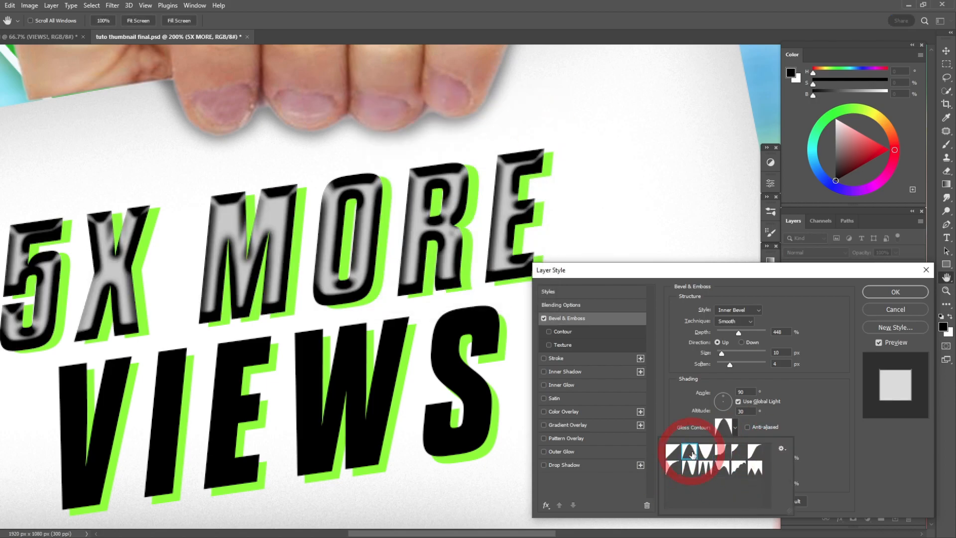
click(673, 450)
key(Return)
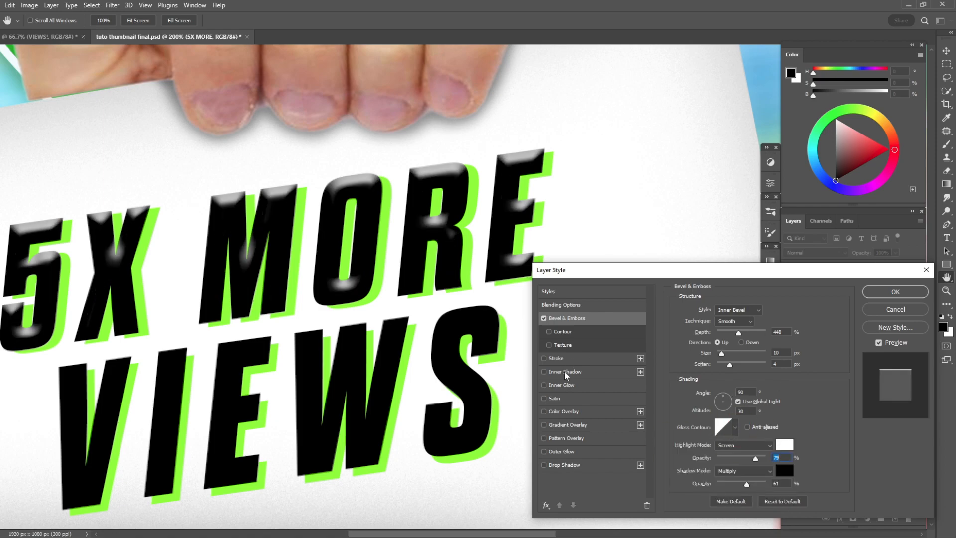
Step: Try a 1 px white inside stroke on the 5X MORE text
click(579, 332)
click(558, 358)
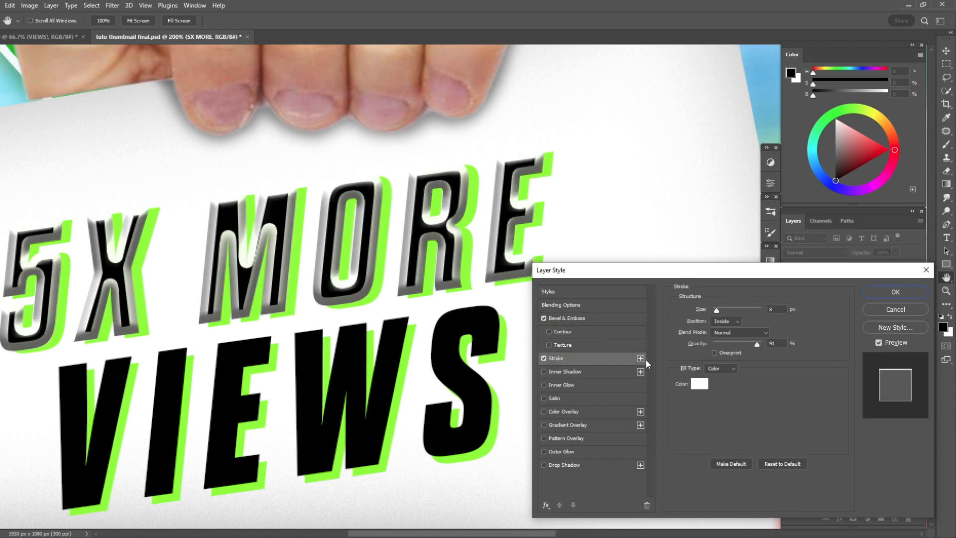
drag(719, 312, 702, 311)
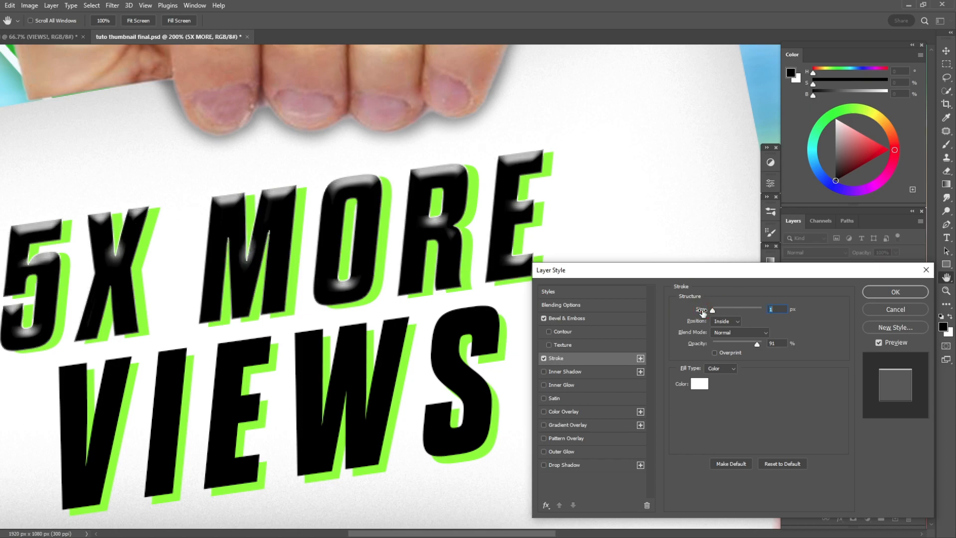
Step: Apply the bevel to 5X MORE without a stroke and copy its layer style onto the black VIEWS layer
click(895, 291)
ctrl+alt+click(518, 304)
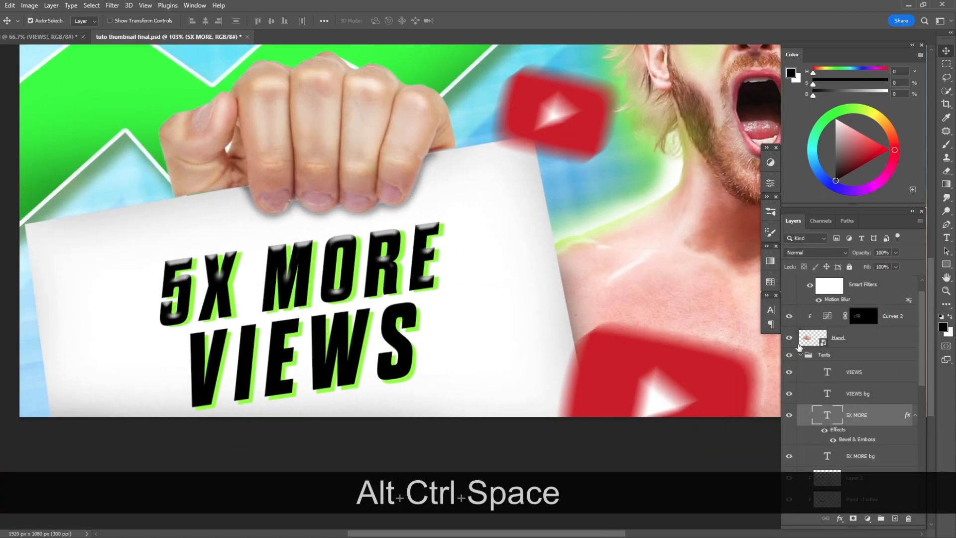
right_click(792, 415)
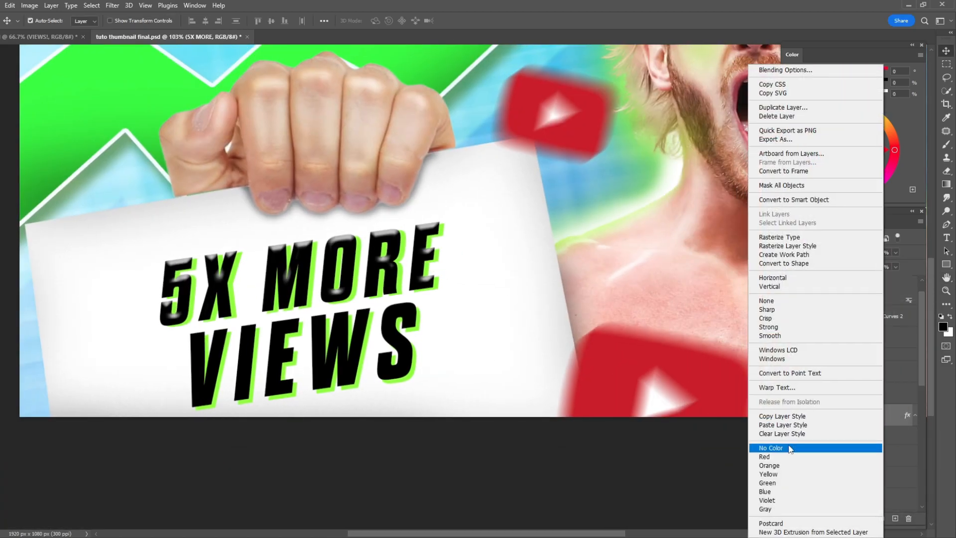
click(793, 418)
scroll(362, 331, up, 3)
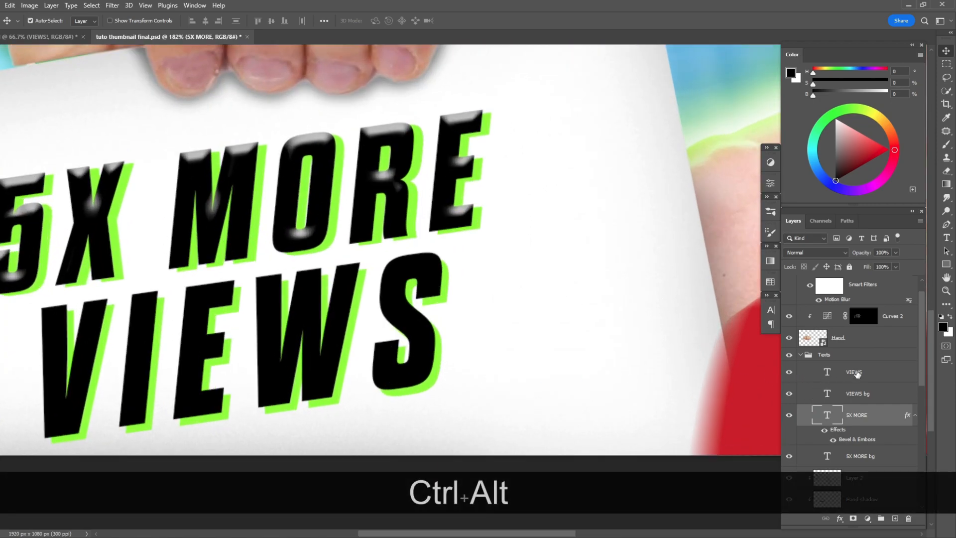
click(856, 374)
right_click(879, 409)
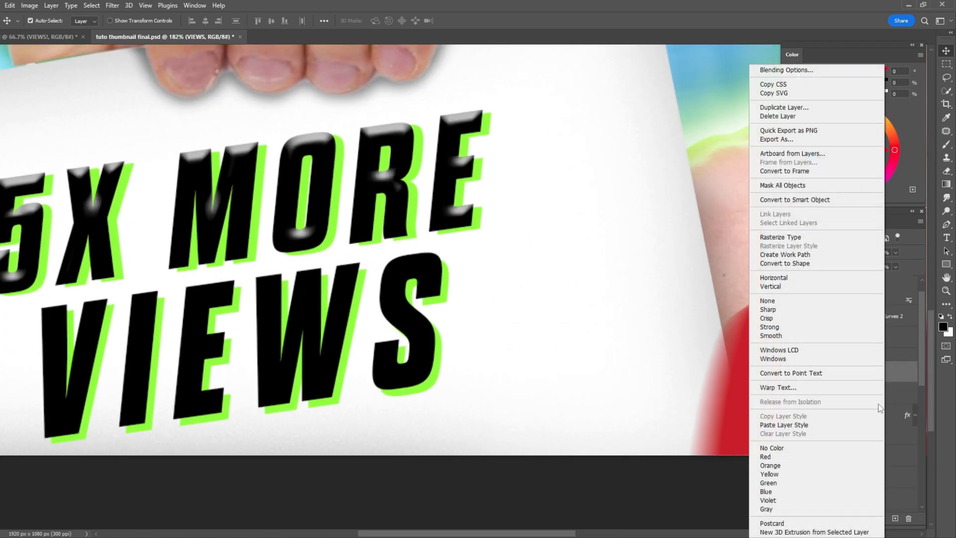
click(800, 424)
Step: Examine the whole thumbnail and its beveled text at different magnifications
scroll(388, 309, down, 4)
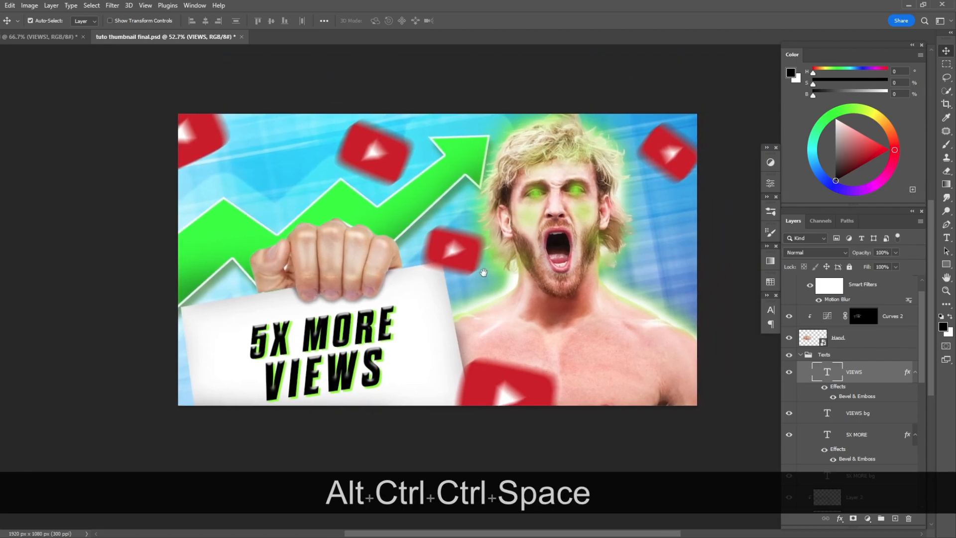
scroll(499, 323, up, 2)
drag(505, 288, 468, 303)
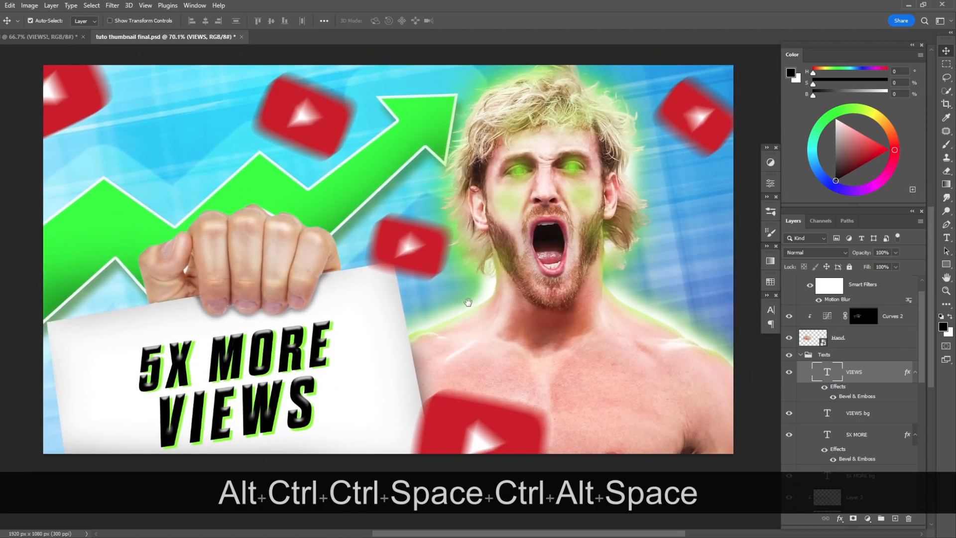
click(754, 343)
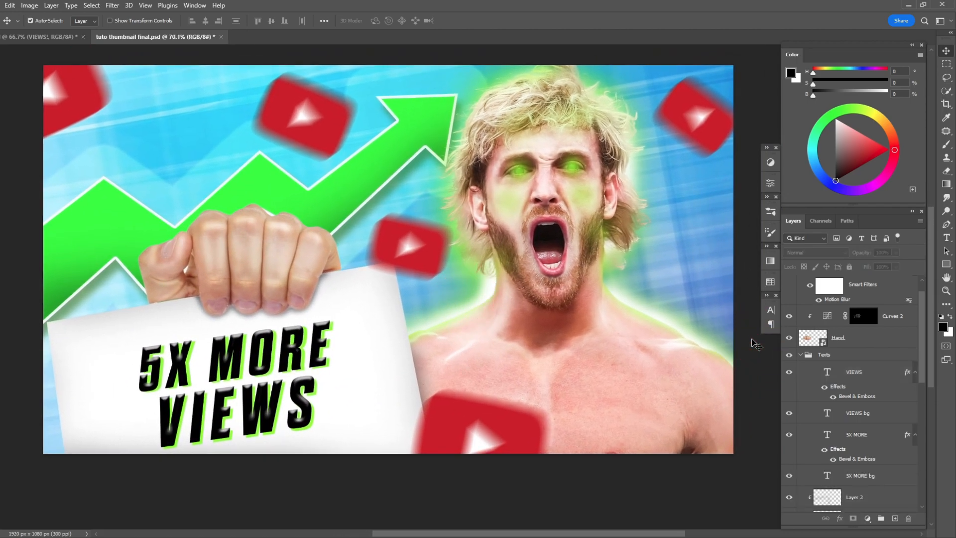
key(KP_2)
drag(487, 166, 480, 177)
ctrl+alt+click(605, 219)
drag(244, 316, 515, 152)
scroll(475, 211, down, 6)
drag(565, 172, 478, 278)
Step: Add a new layer above the youtube icons layer and stamp all visible layers into it
scroll(478, 280, down, 1)
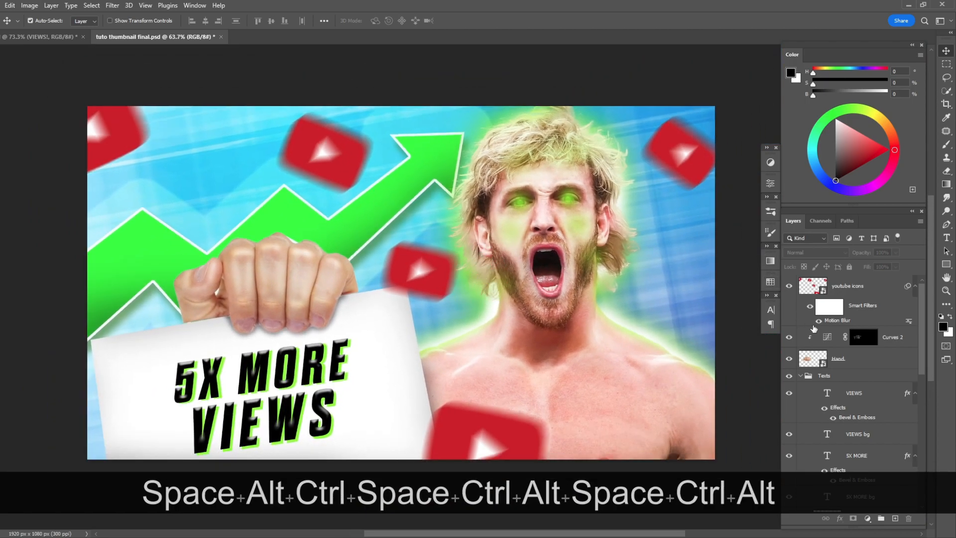
click(861, 288)
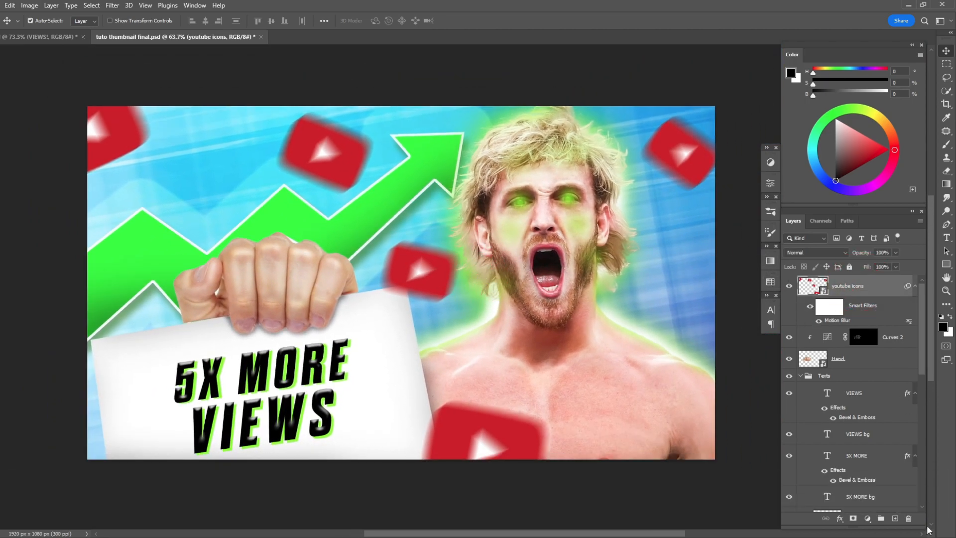
click(895, 518)
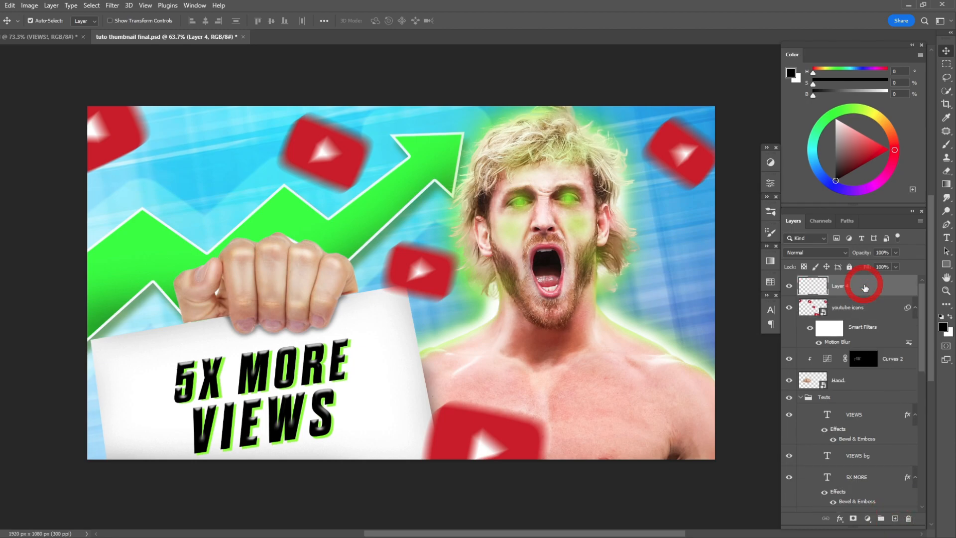
key(ctrl+shift+alt+e)
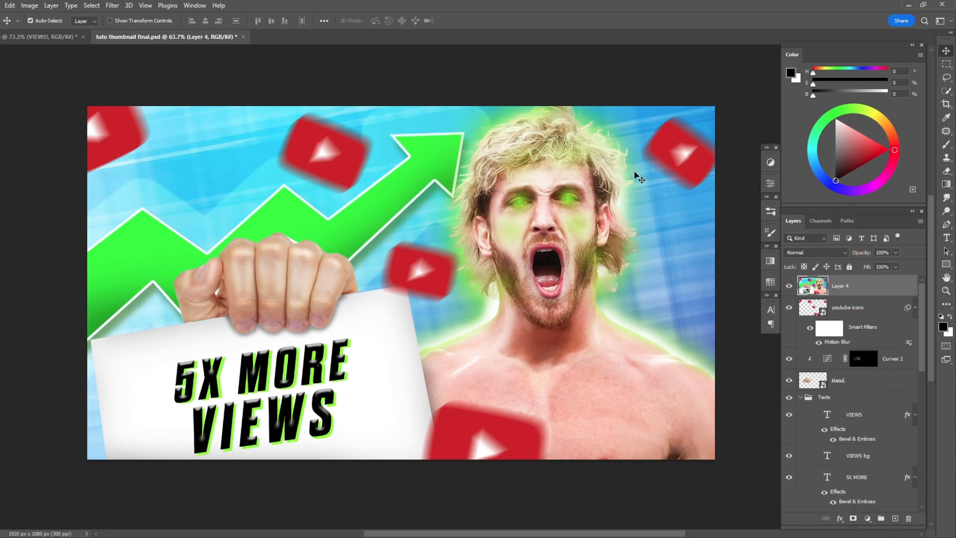
Step: Apply a Gaussian Blur with a radius of 5.8 pixels to the merged layer
click(107, 7)
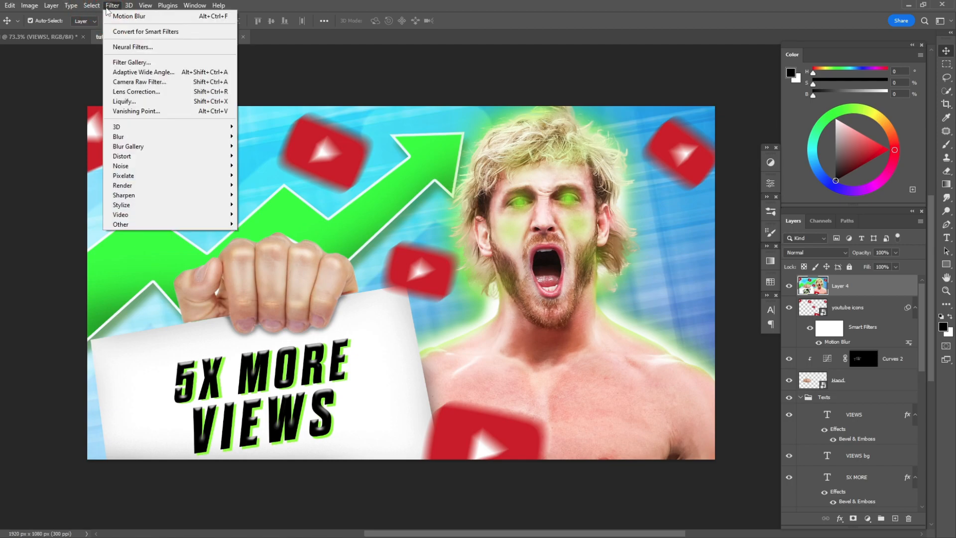
mouse_move(160, 138)
click(279, 176)
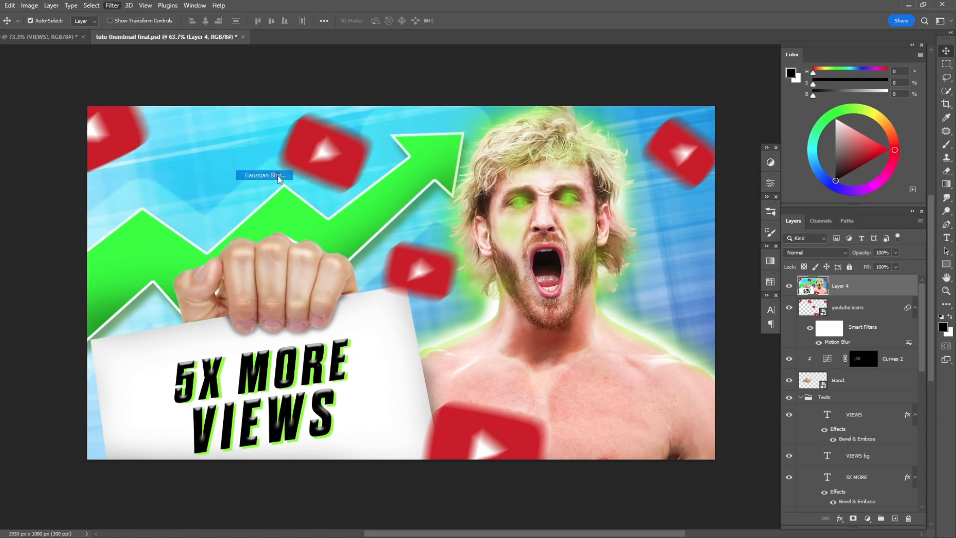
drag(611, 383, 618, 383)
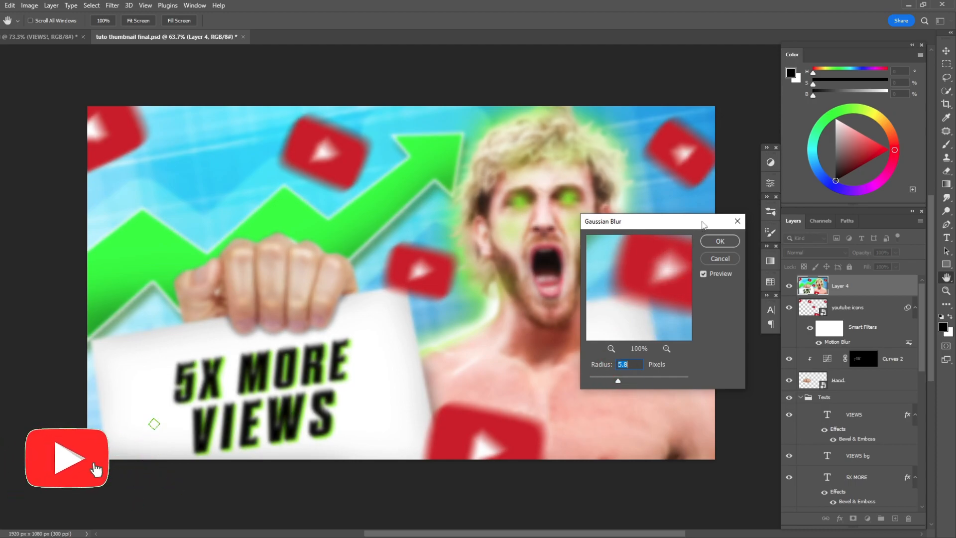
click(720, 242)
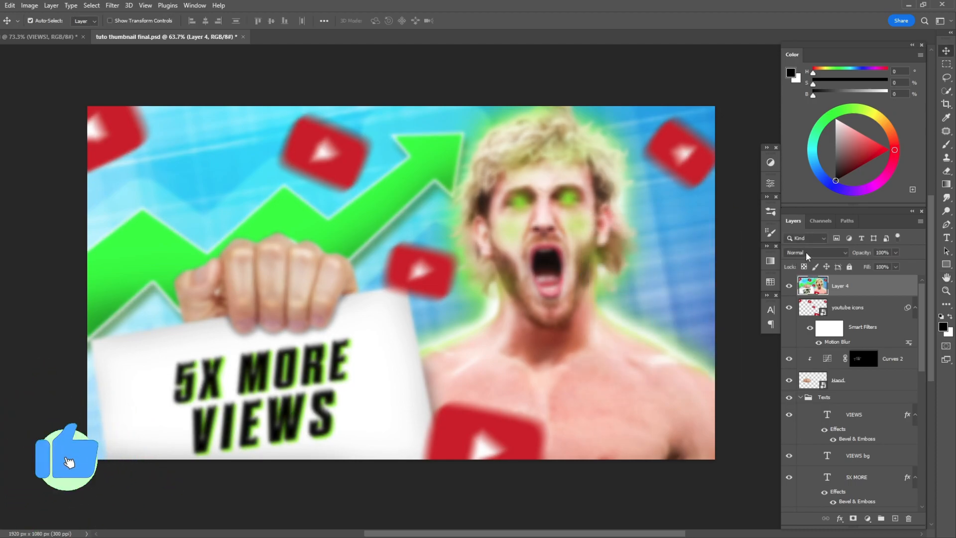
Step: Brighten the blurred merged layer with Levels, setting the midtone input to 1.33 and the white input to 208
key(ctrl+l)
drag(638, 264, 616, 266)
drag(699, 267, 680, 268)
drag(610, 265, 675, 268)
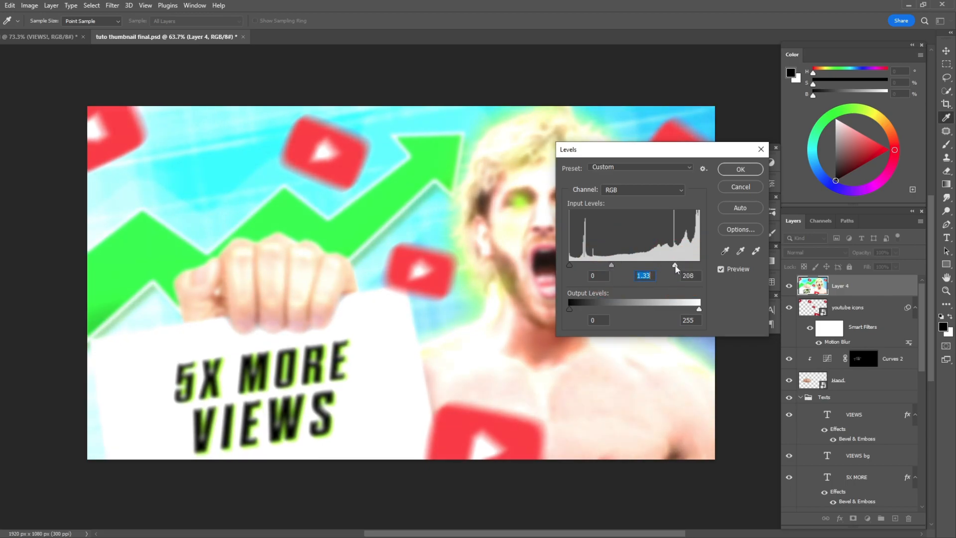
click(730, 171)
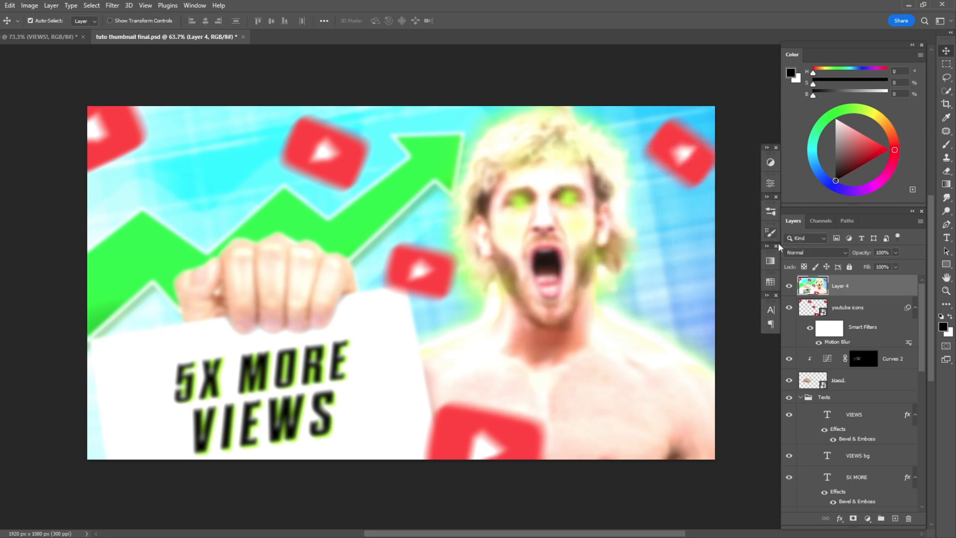
Step: Set the blurred layer's blend mode to Soft Light and compare the thumbnail with and without it
click(824, 252)
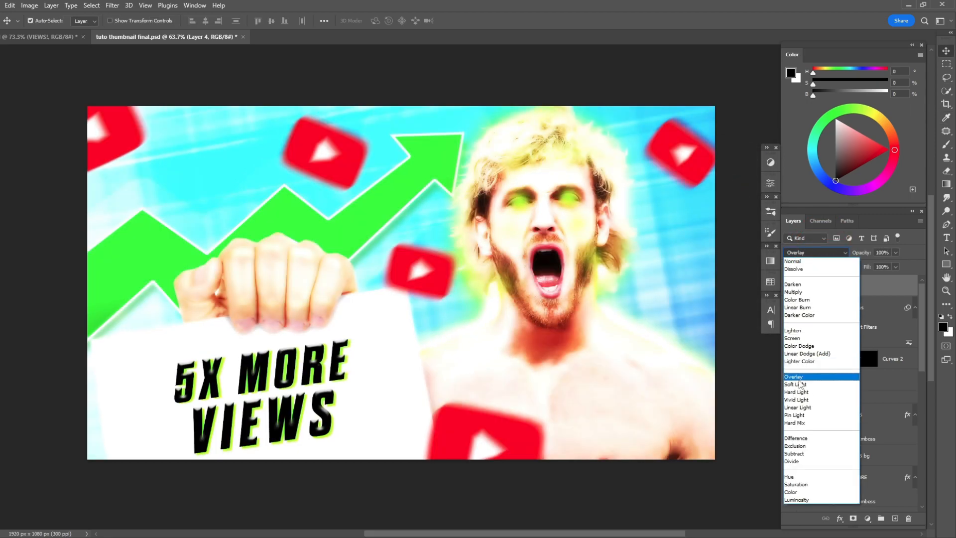
click(798, 383)
key(ctrl+alt)
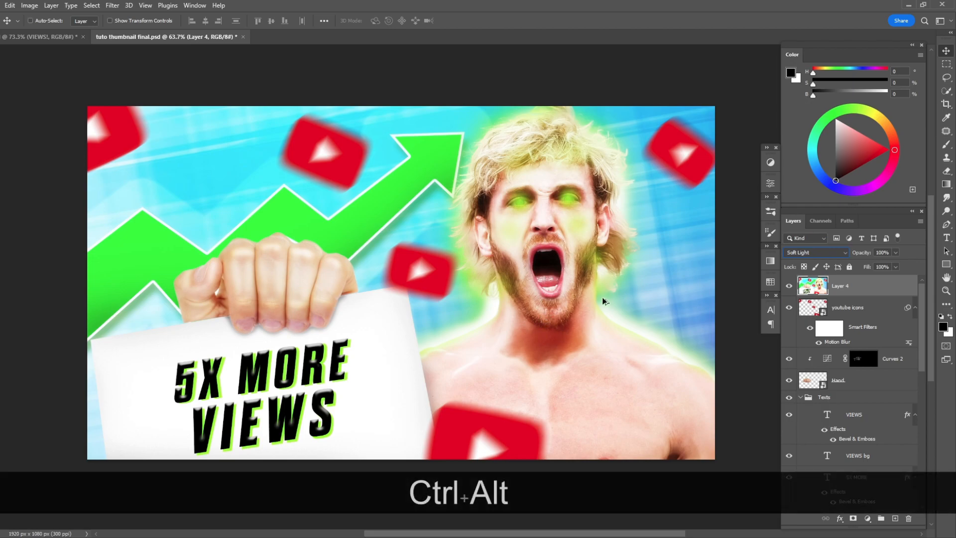
click(792, 286)
click(791, 286)
click(791, 286)
click(790, 285)
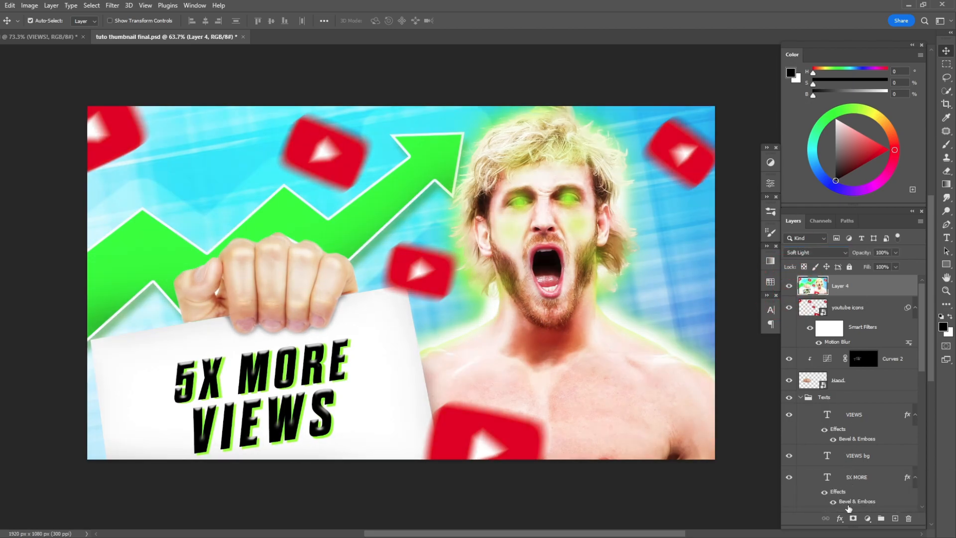
Step: Add a layer mask to Layer 4 and paint black with a soft brush over the background and icon beside the man's head
click(853, 518)
key(b)
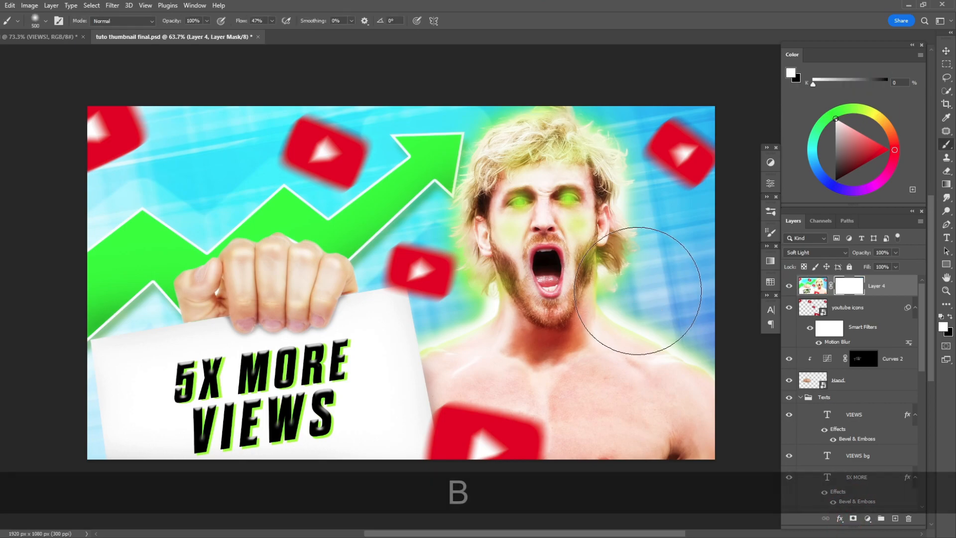
scroll(640, 199, down, 3)
key(x)
click(857, 288)
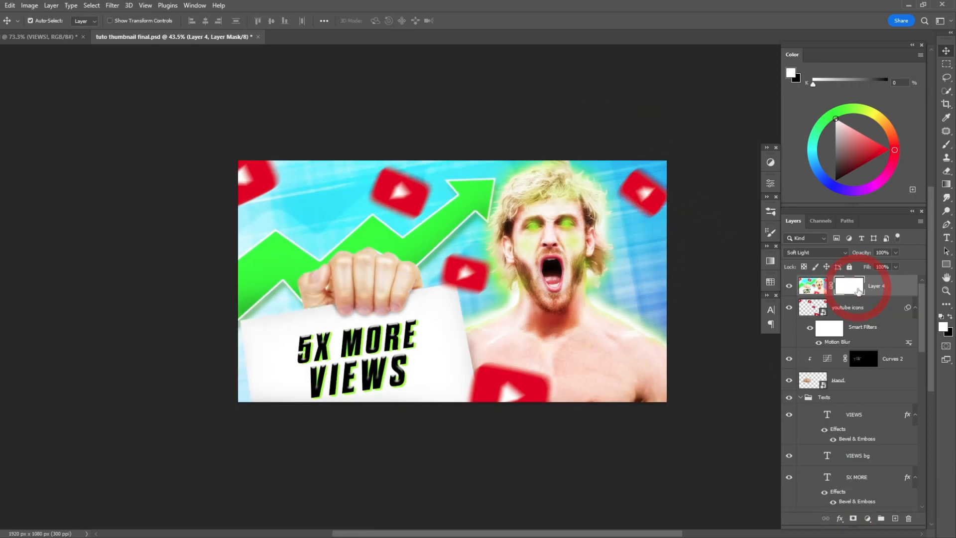
key(b)
key(x)
drag(647, 199, 672, 224)
Step: Paint black on Layer 4's mask over the upper background, arrow and YouTube icon with a 300 px soft brush
key(bracketleft)
key(bracketleft)
key(bracketleft)
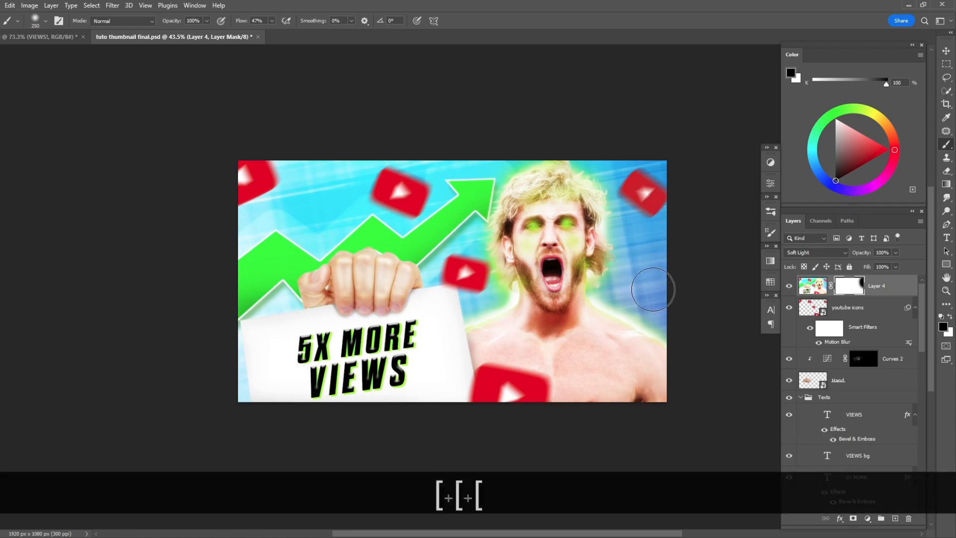
key(bracketright)
mouse_move(492, 155)
mouse_down()
mouse_move(346, 205)
mouse_move(270, 168)
mouse_move(247, 237)
mouse_move(258, 277)
mouse_move(422, 219)
mouse_up()
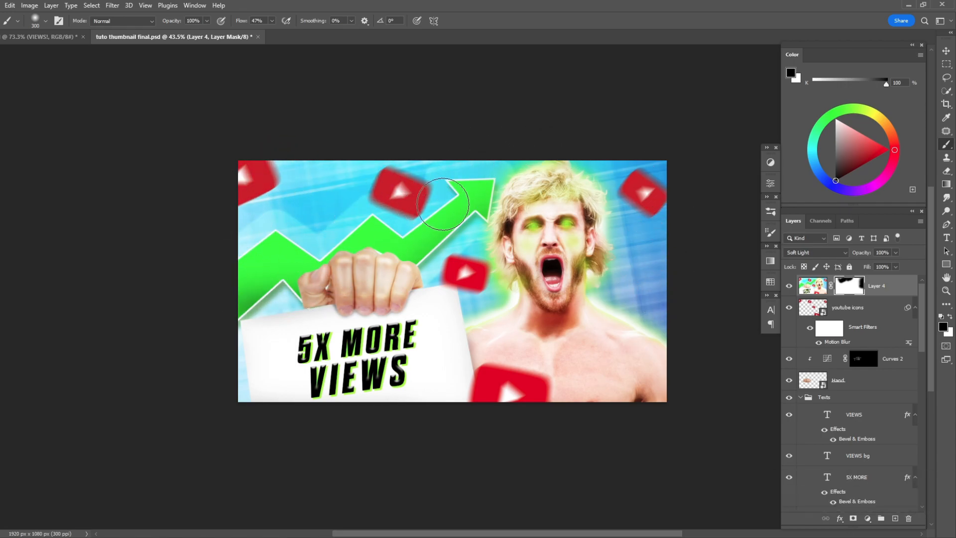
Step: Mask the remaining background and sheet with a 200 px black brush, restore the sheet text in white, and mask the lowest YouTube icon
key(bracketleft)
key(bracketleft)
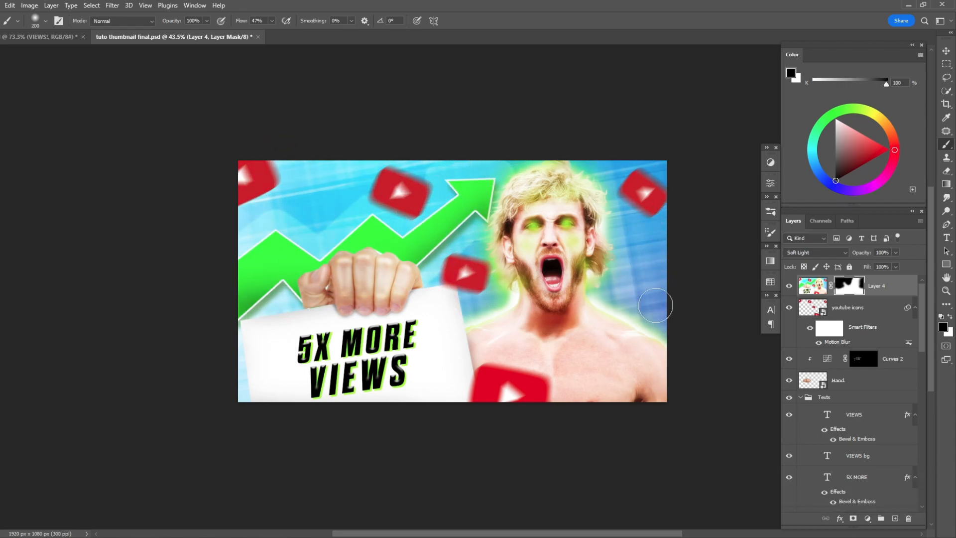
key(x)
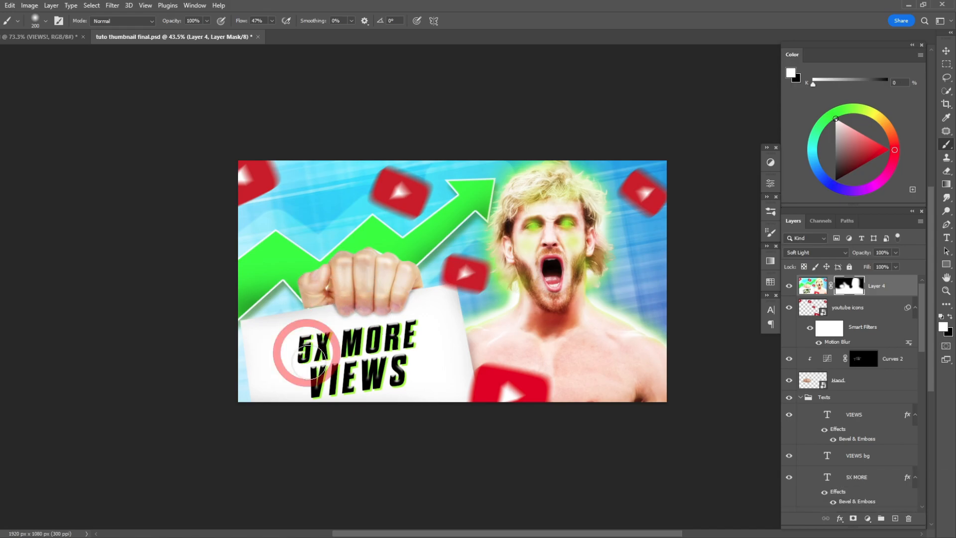
key(x)
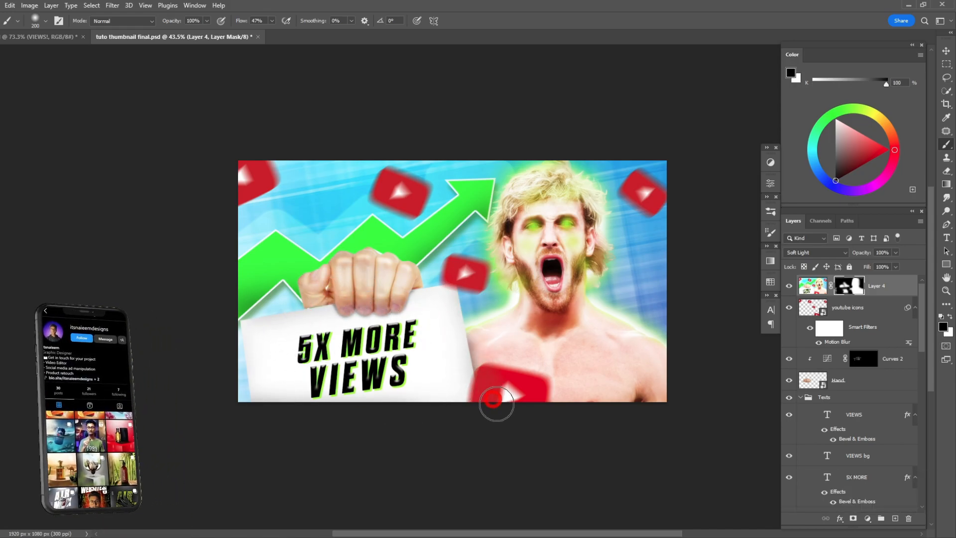
Step: Reduce the glow over the man's lower chest by painting black on Layer 4's mask with a 400 px soft brush
key(bracketright)
key(bracketright)
key(bracketright)
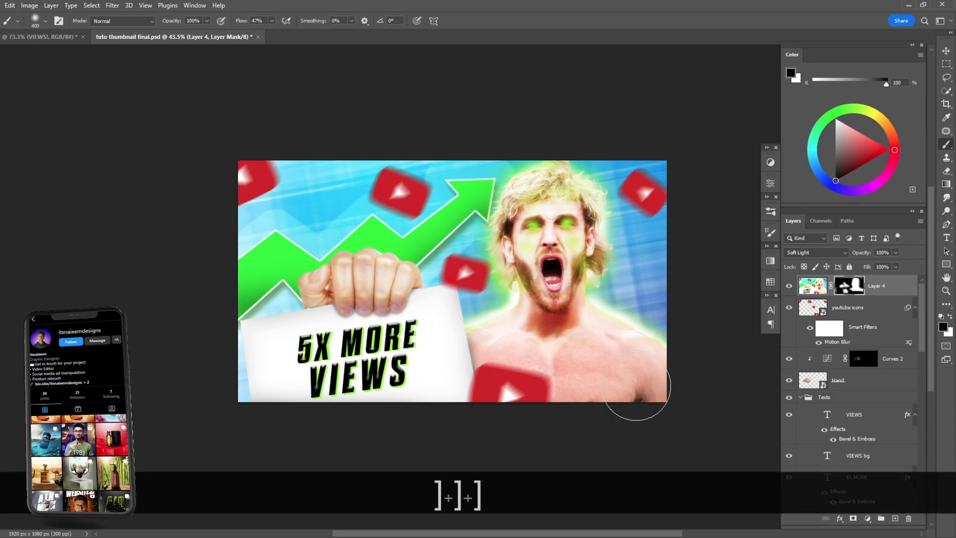
key(bracketleft)
key(bracketleft)
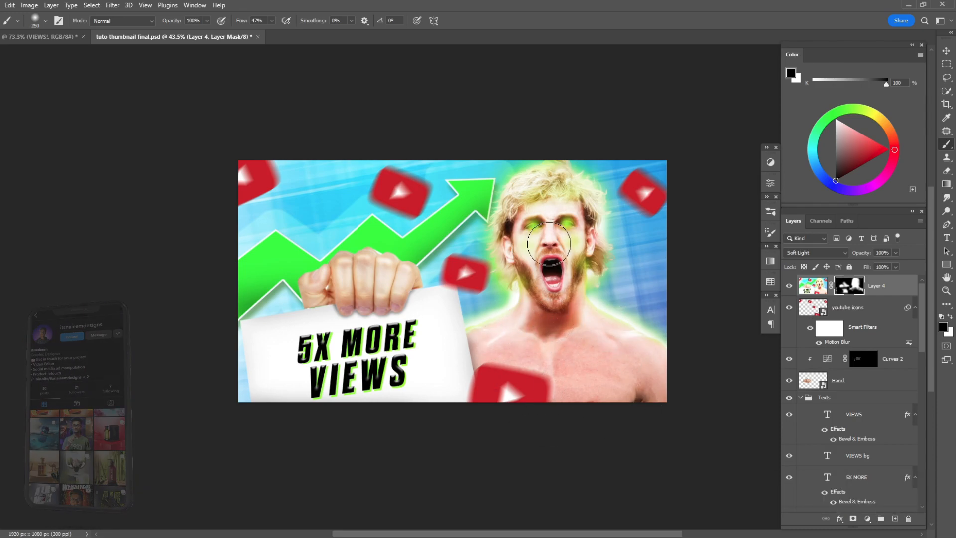
Step: Mask Layer 4's glow off the man's face with a 500 px soft black brush, and toggle the layer's visibility to compare
key(bracketright)
key(bracketright)
key(bracketright)
key(bracketright)
click(547, 222)
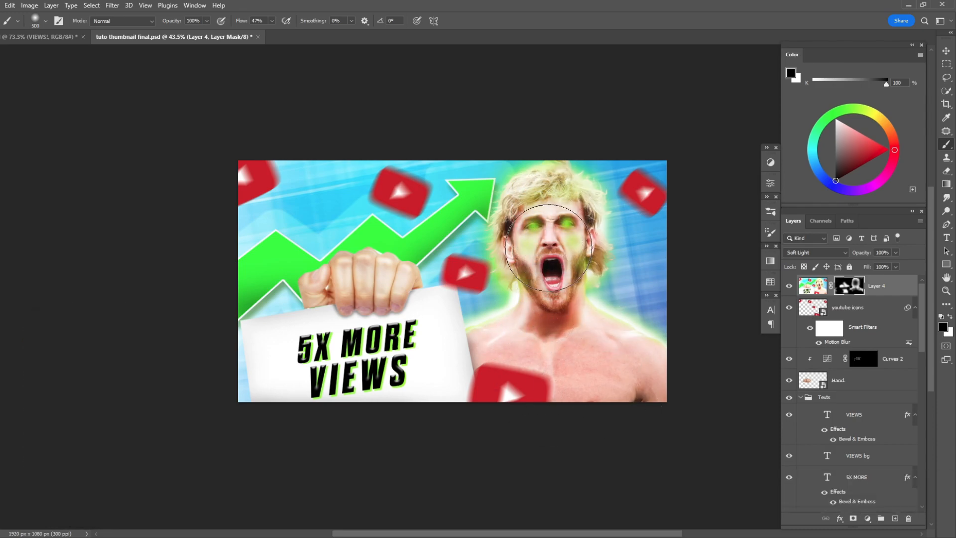
key(bracketright)
click(548, 246)
click(552, 219)
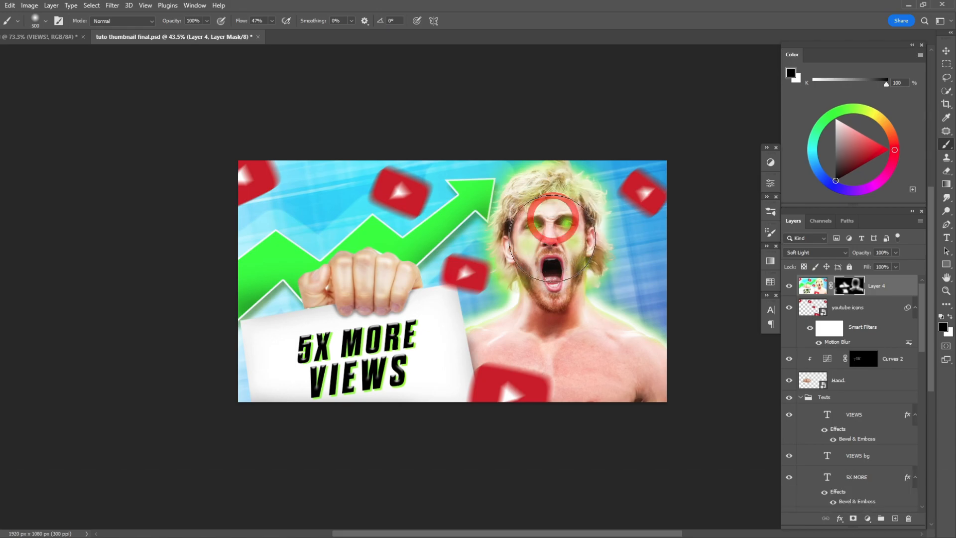
scroll(548, 421, up, 3)
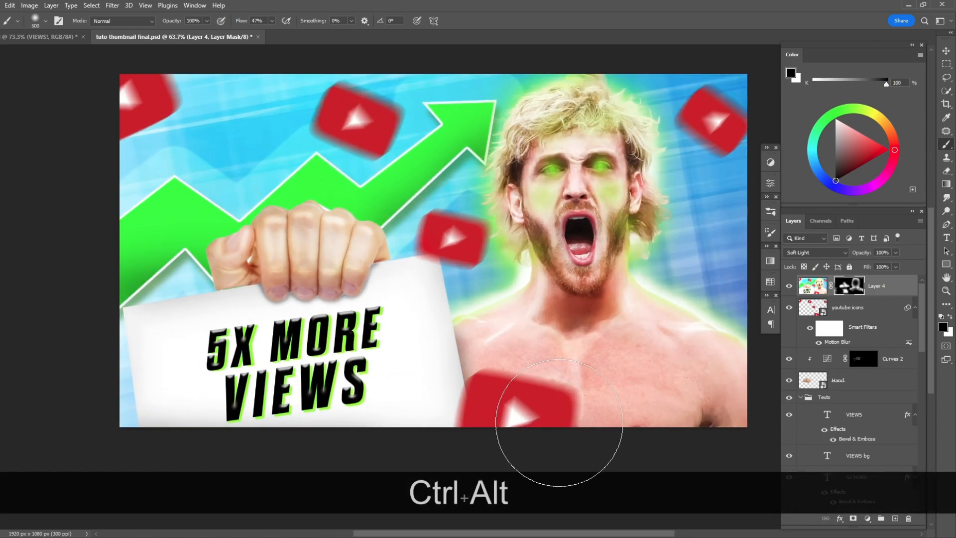
scroll(560, 425, down, 1)
click(788, 286)
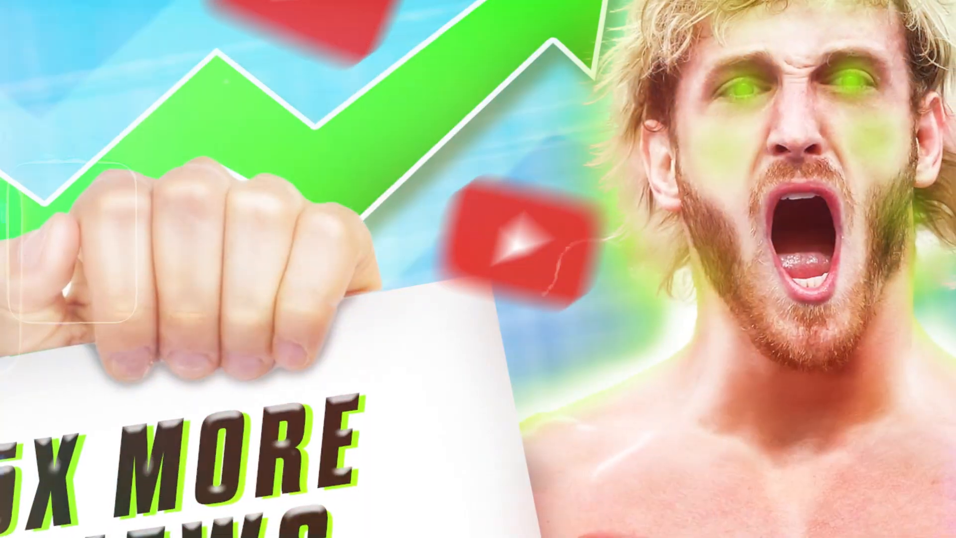